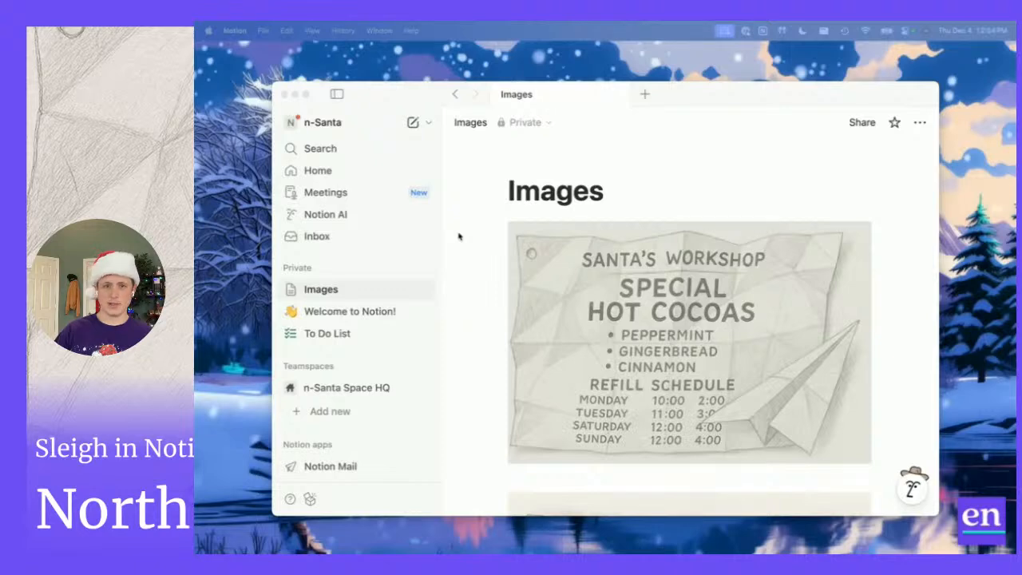
Rearrange the app and browser windows, then open Welcome to Notion! in the desktop app.
drag(381, 101, 340, 96)
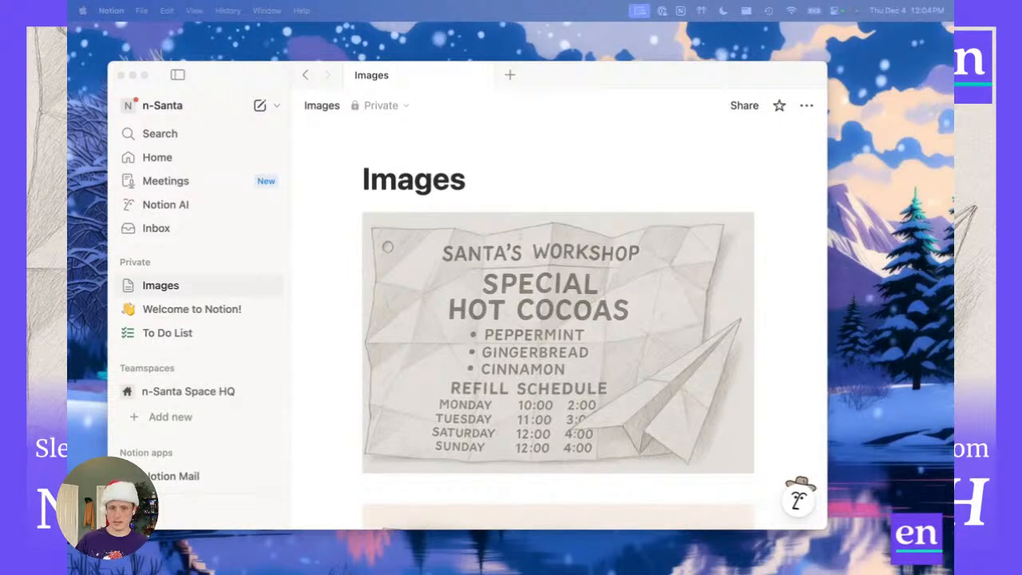
key(super+Tab)
drag(389, 81, 445, 102)
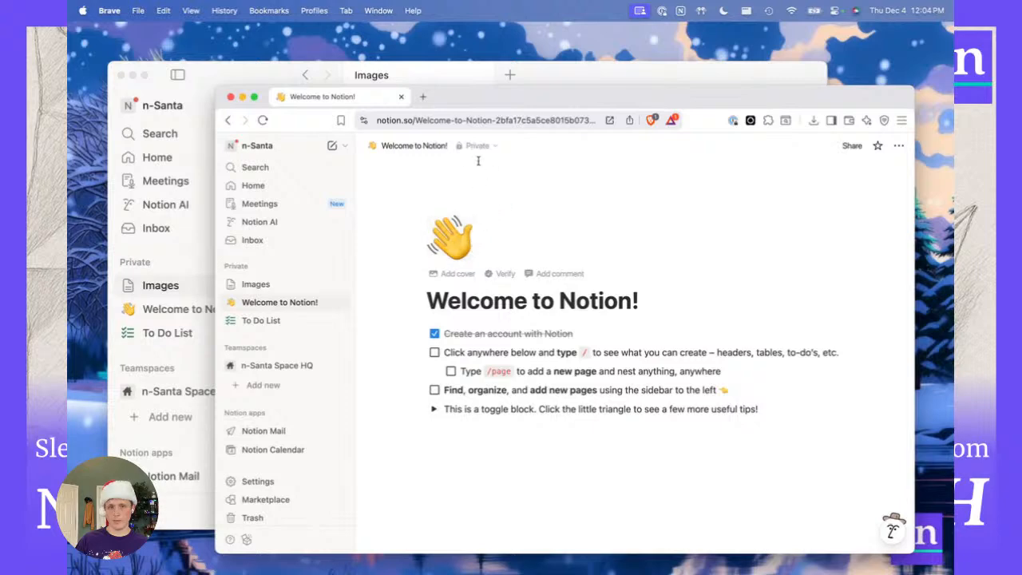
click(535, 82)
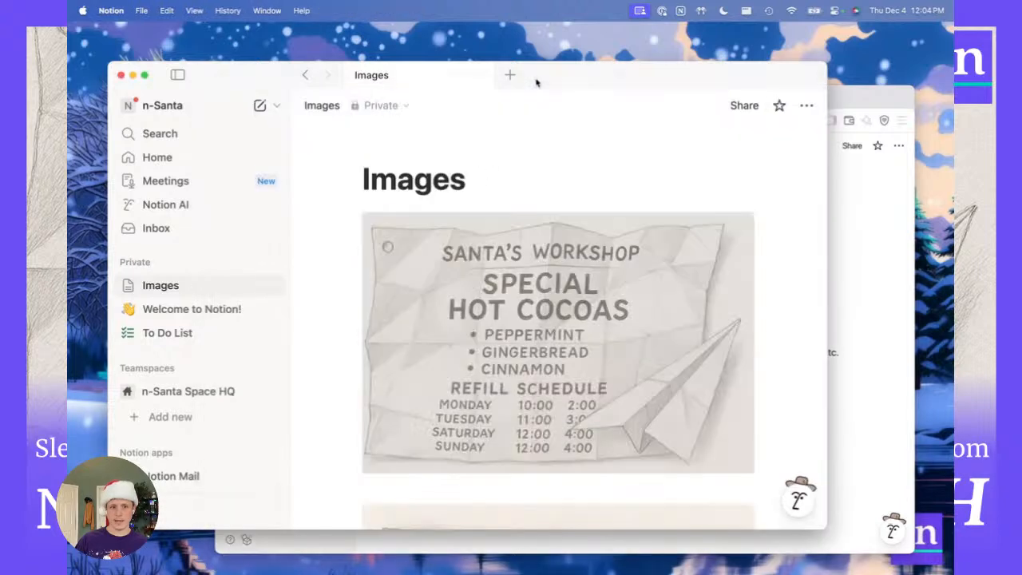
click(217, 308)
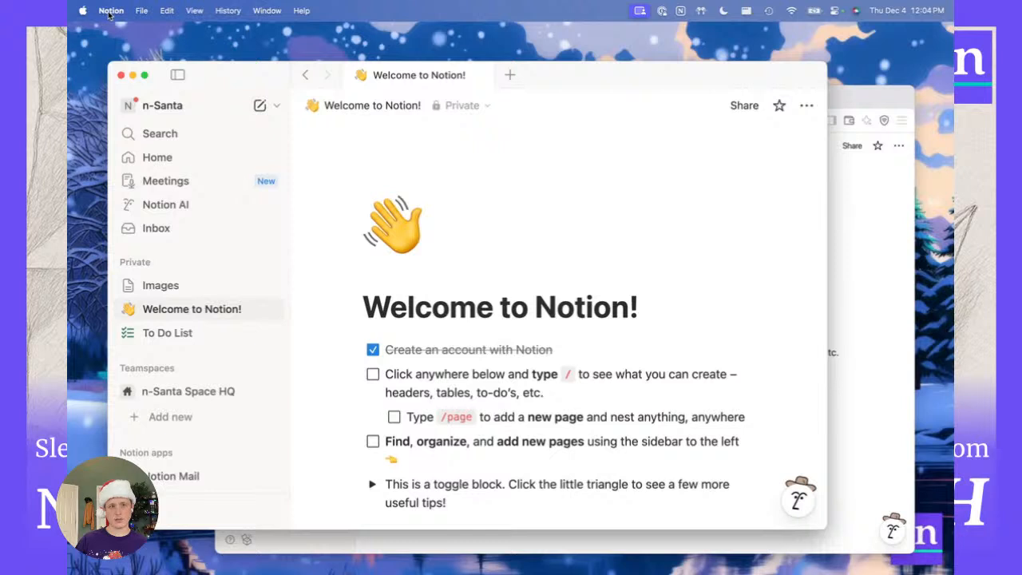
mouse_move(296, 551)
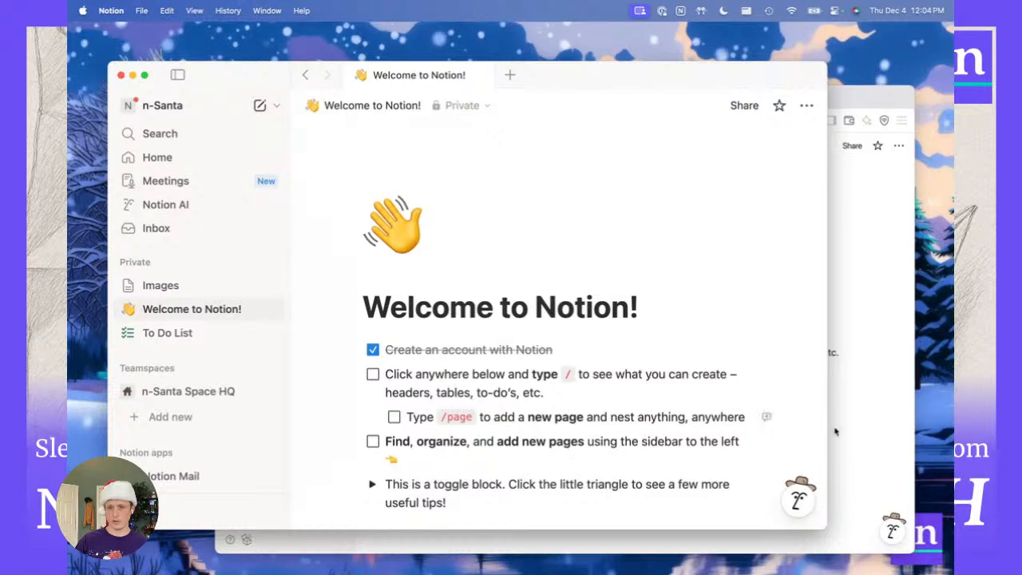
Add a new to-do reading 'syncs seamlessly' below the first checklist item.
click(865, 436)
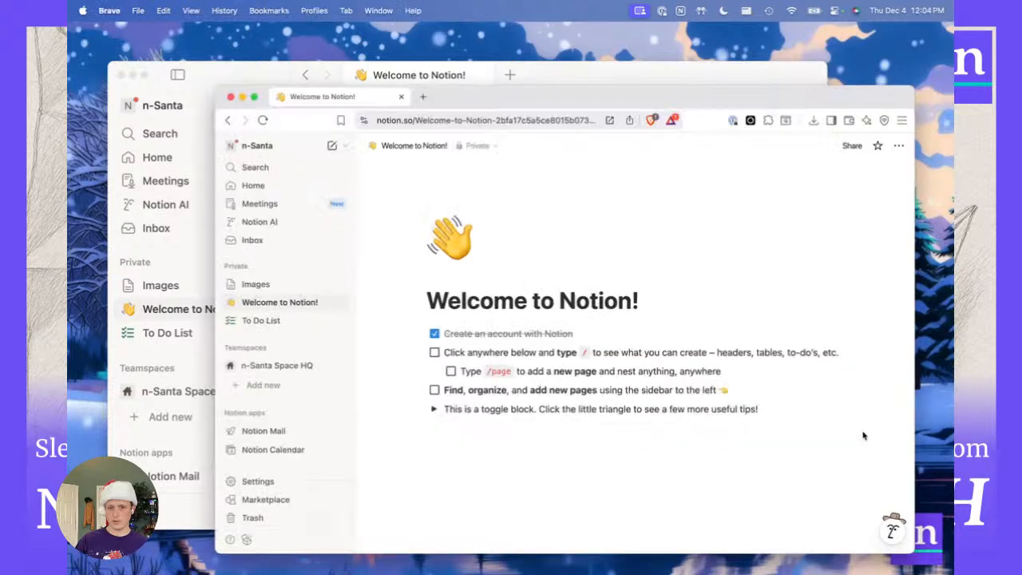
click(554, 74)
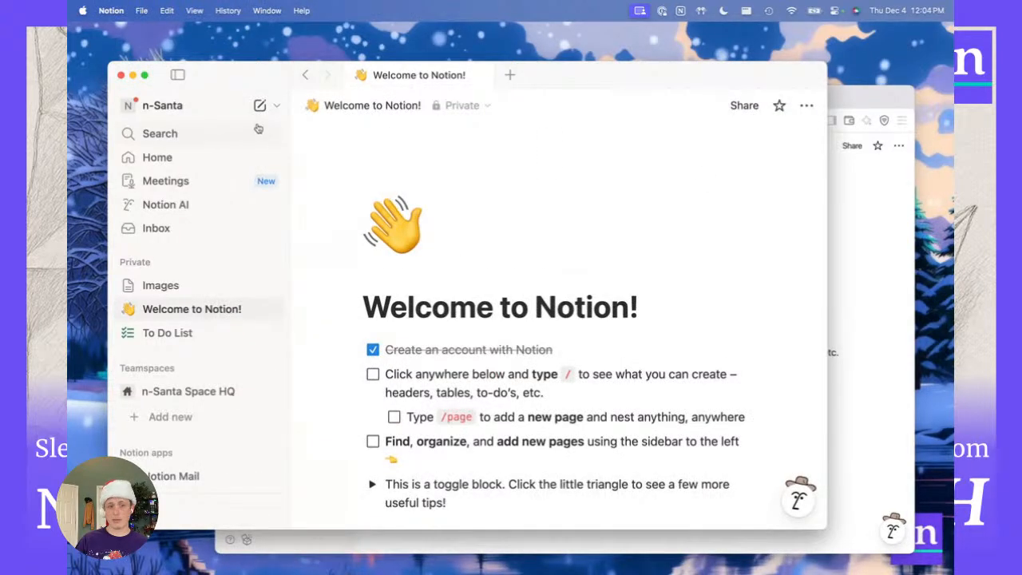
click(495, 374)
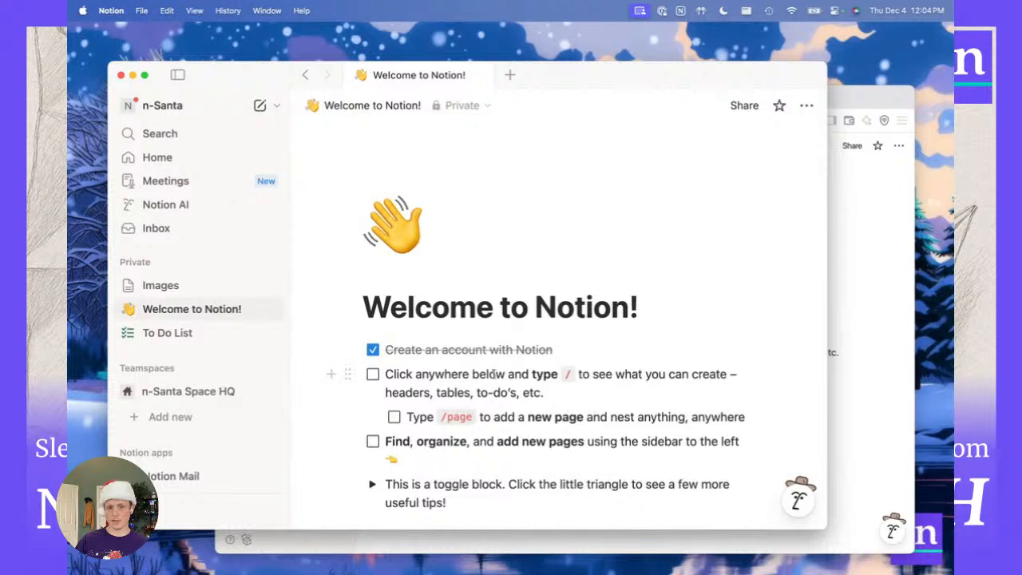
key(Return)
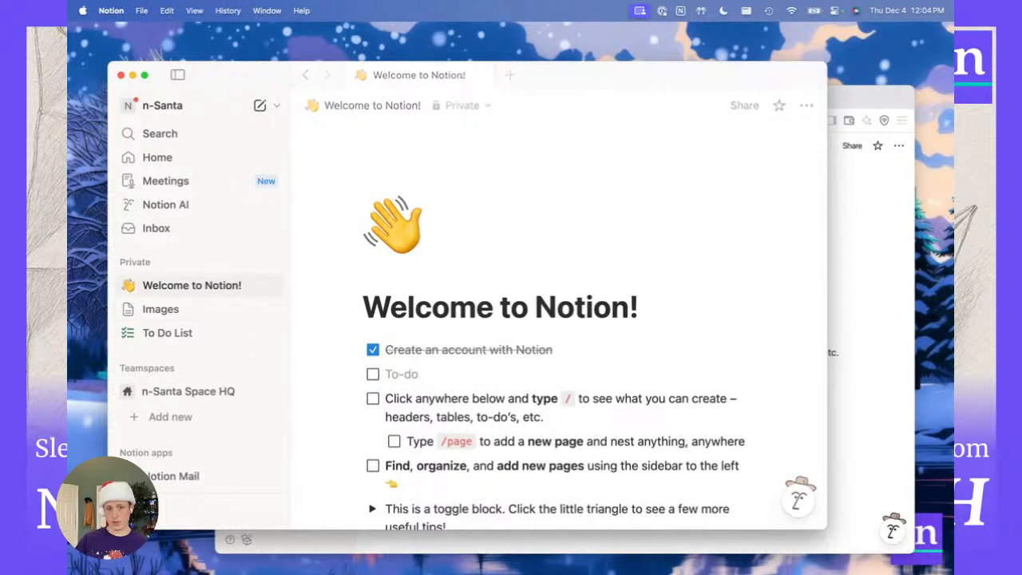
text(syncs seam)
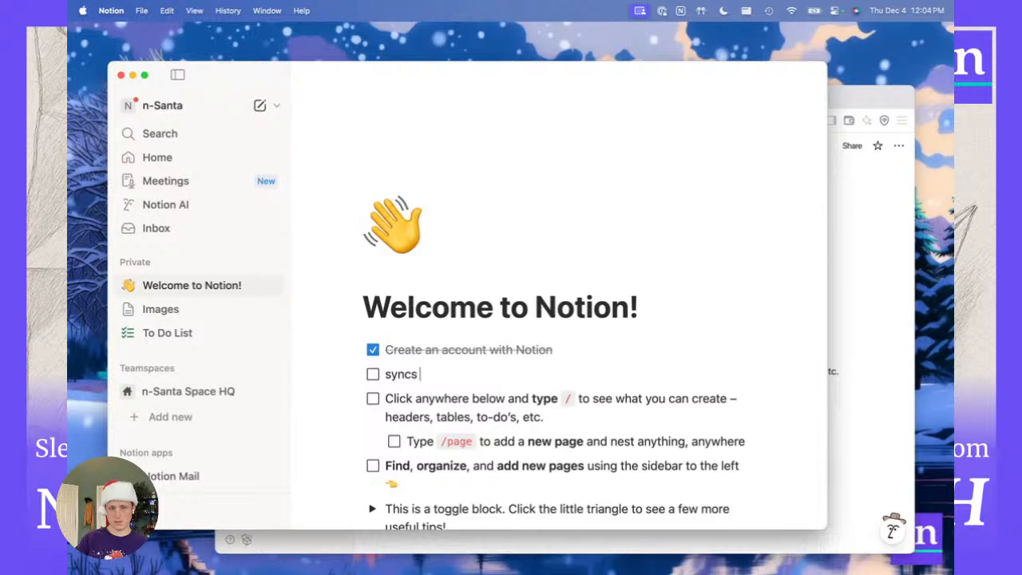
key(BackSpace)
text(lessly)
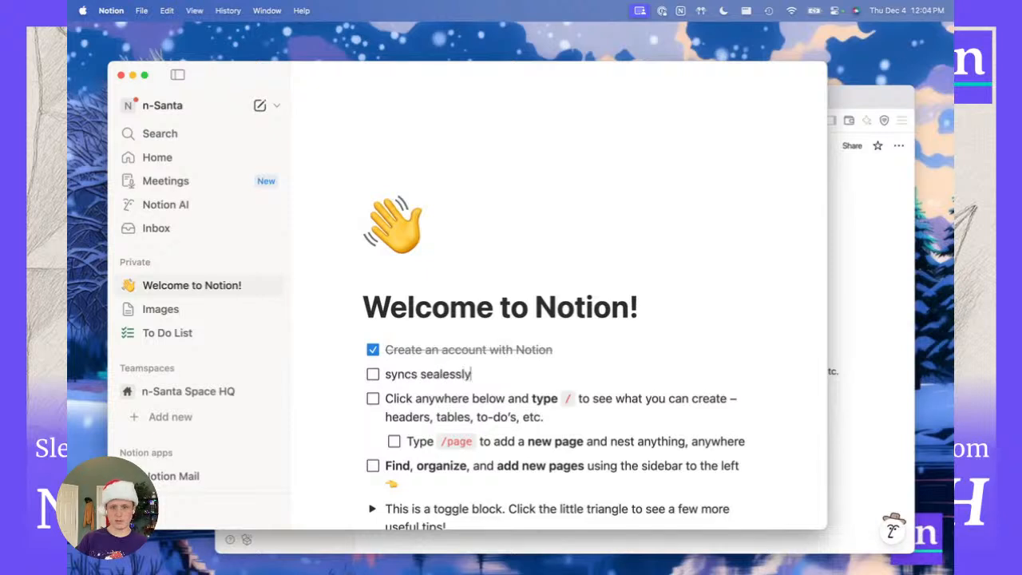
key(alt+Left)
key(Right)
key(Right)
key(Right)
text(m)
Tick off the 'syncs seamlessly' to-do in the browser and confirm it synced to the app.
click(891, 414)
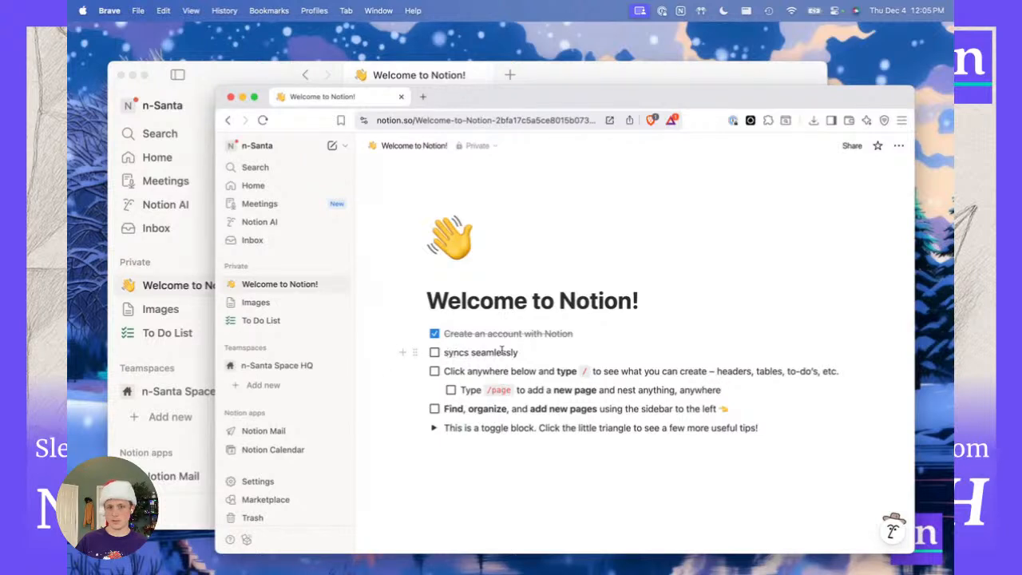
click(434, 352)
click(551, 76)
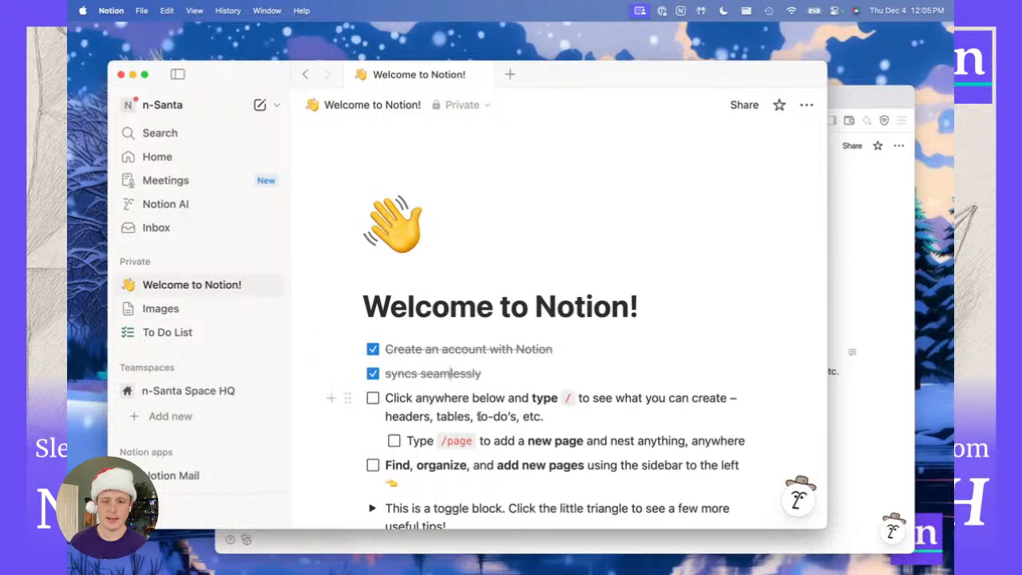
scroll(519, 399, down, 2)
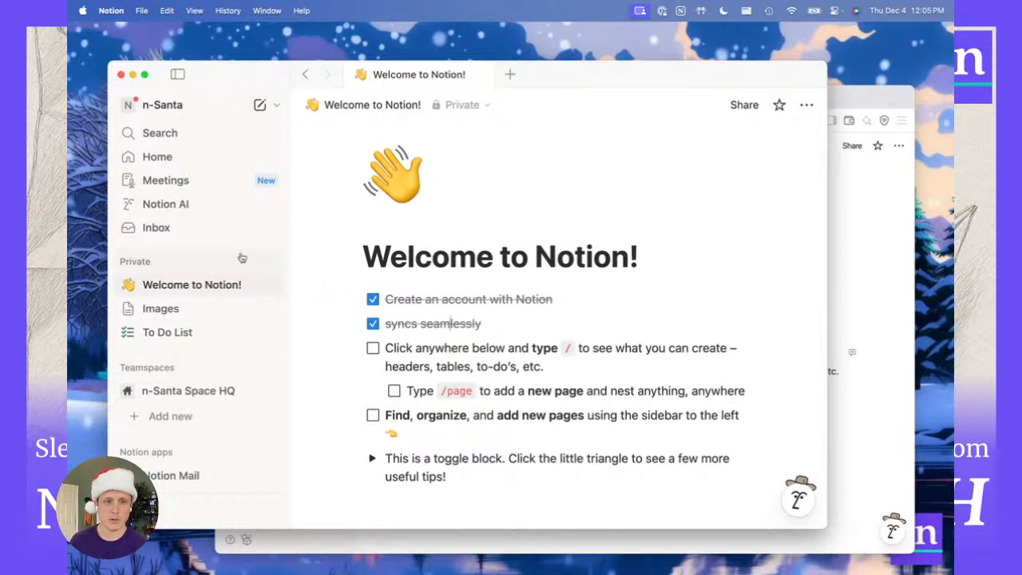
click(164, 106)
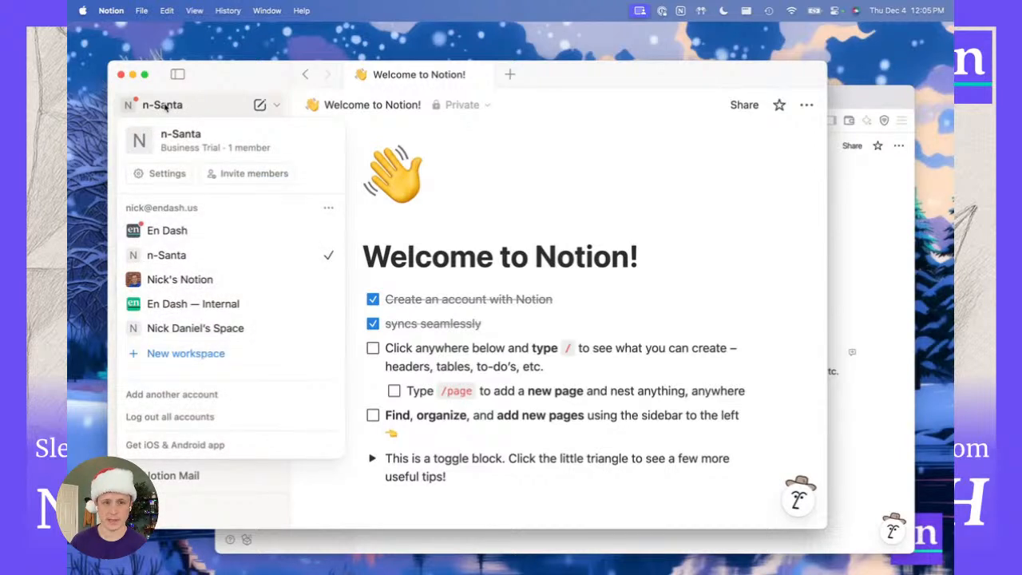
click(164, 106)
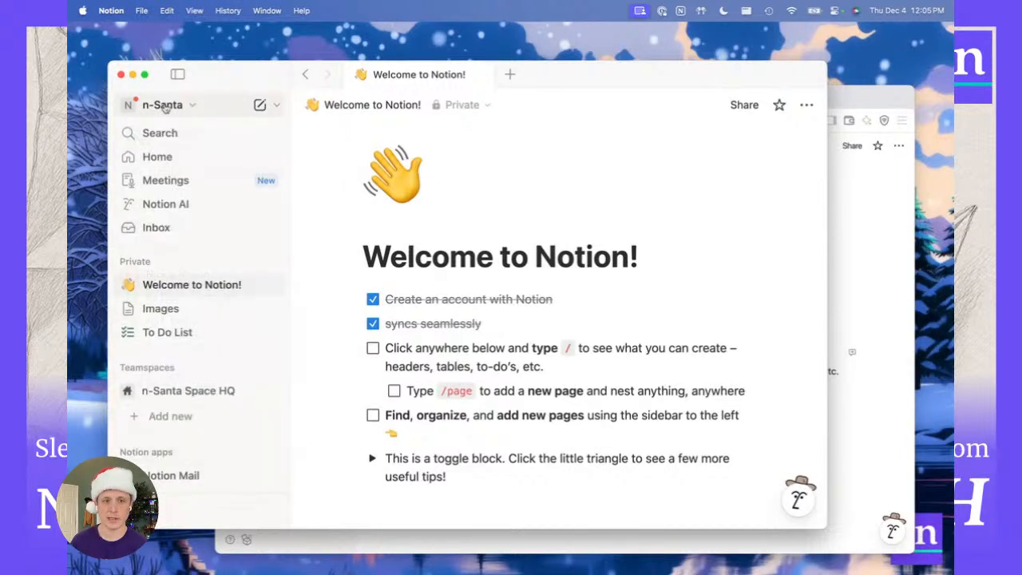
click(164, 106)
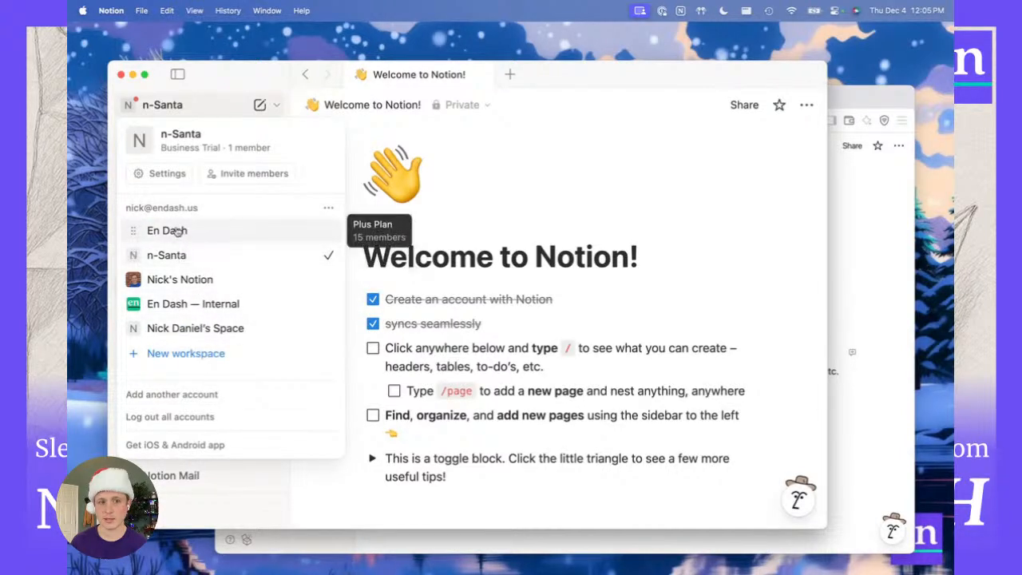
click(444, 266)
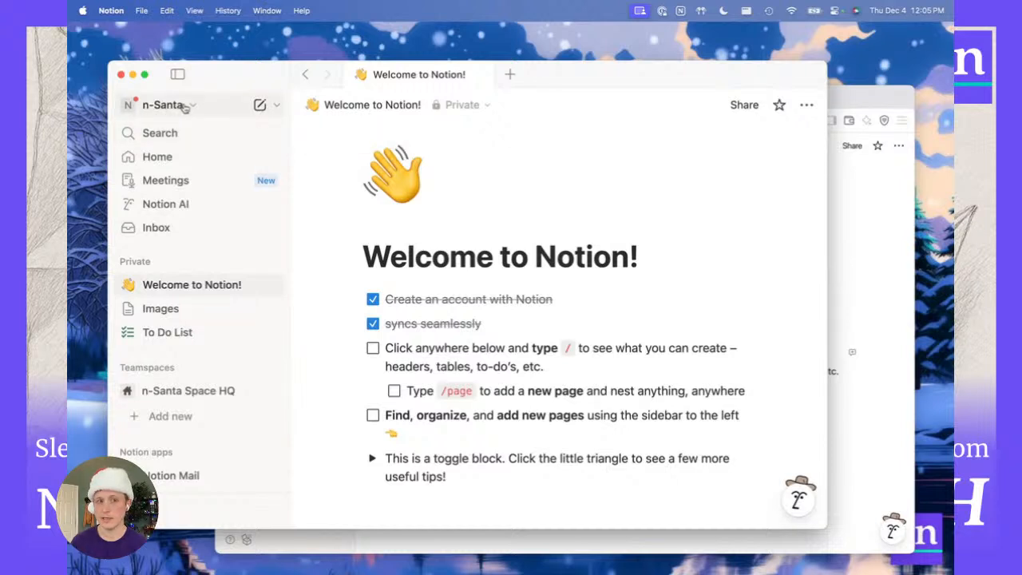
click(189, 107)
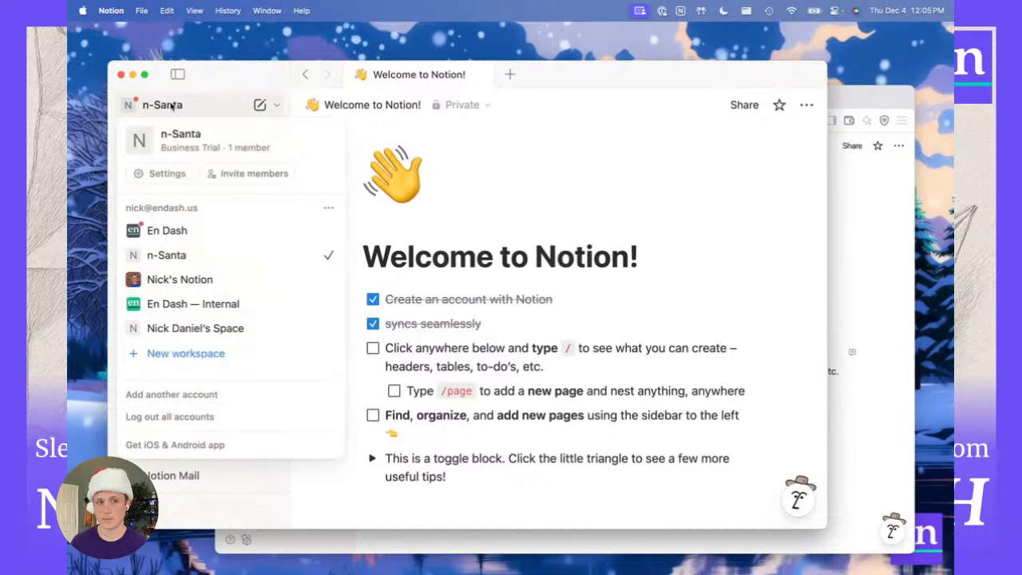
click(175, 108)
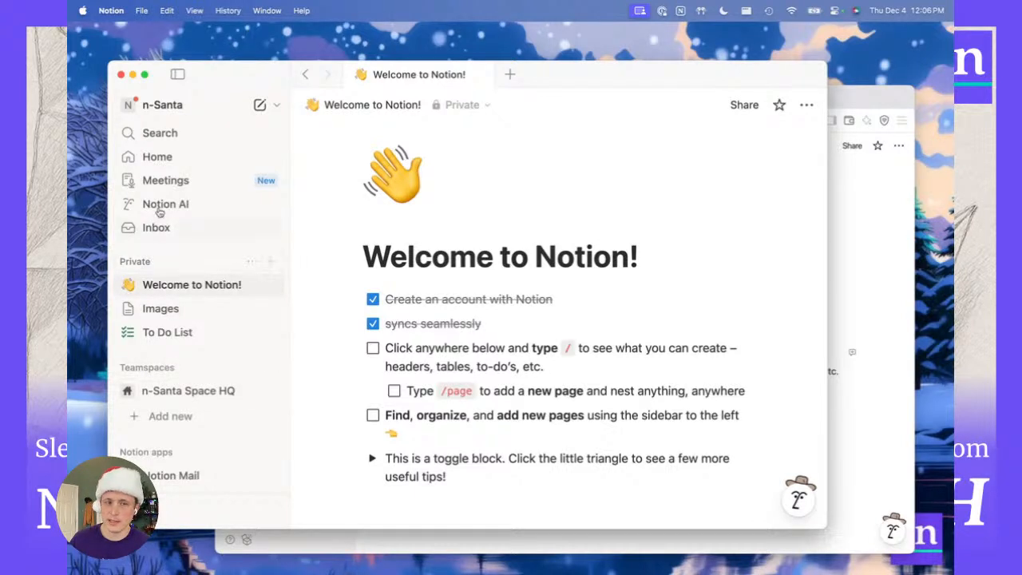
Maximise the Notion window, then collapse and reopen the sidebar twice.
double_click(247, 79)
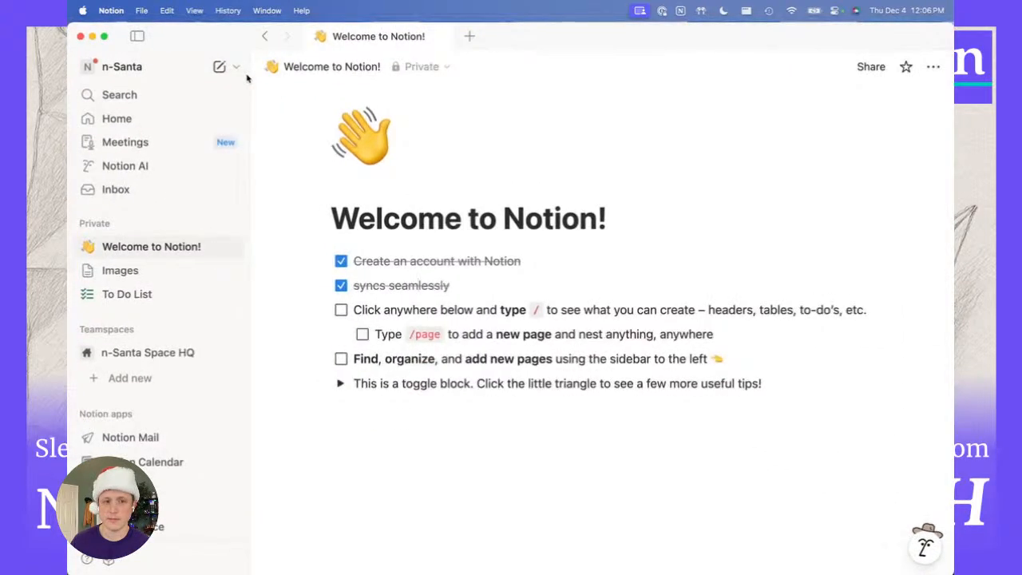
click(138, 38)
click(137, 39)
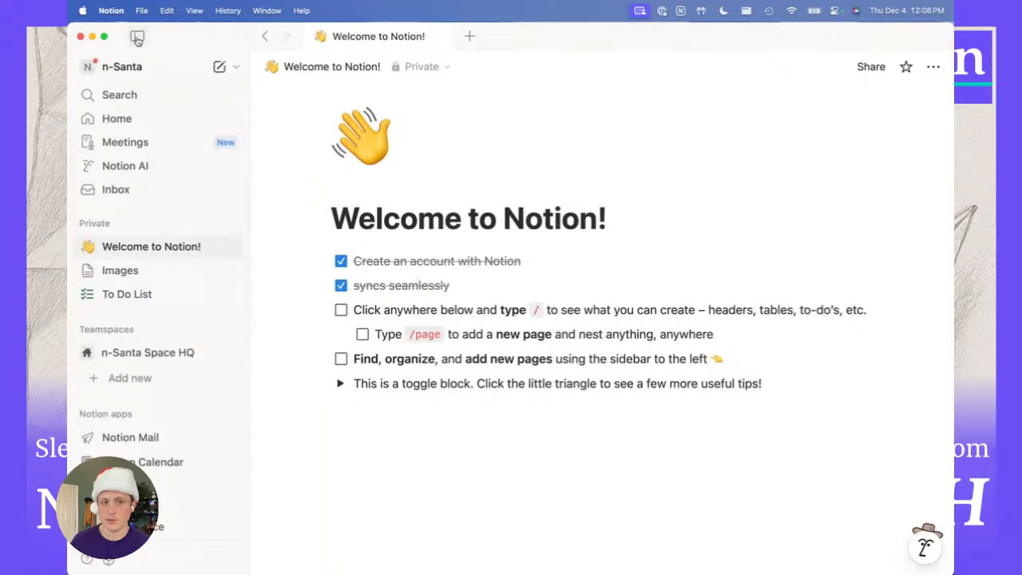
click(136, 38)
click(137, 39)
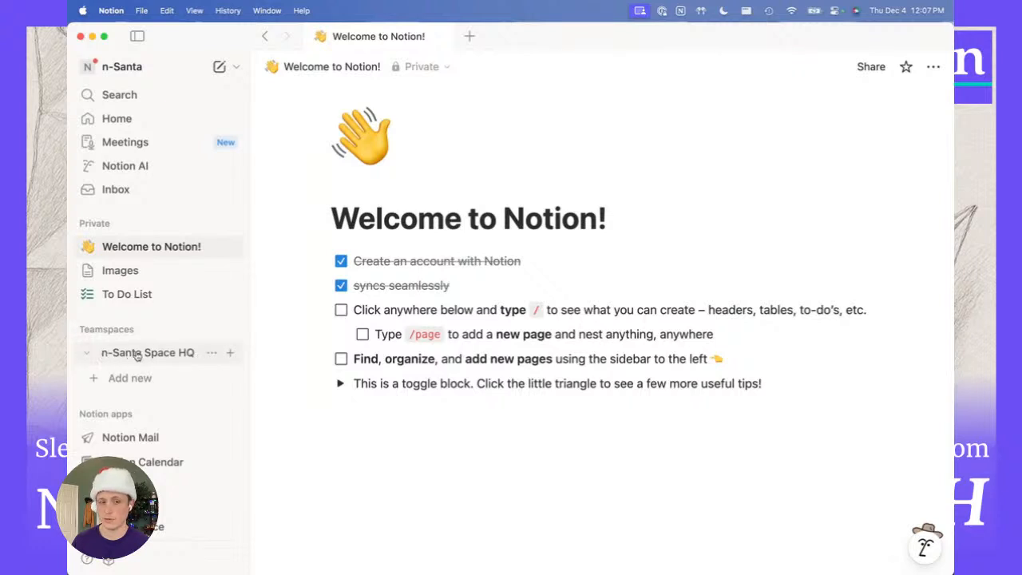
click(868, 70)
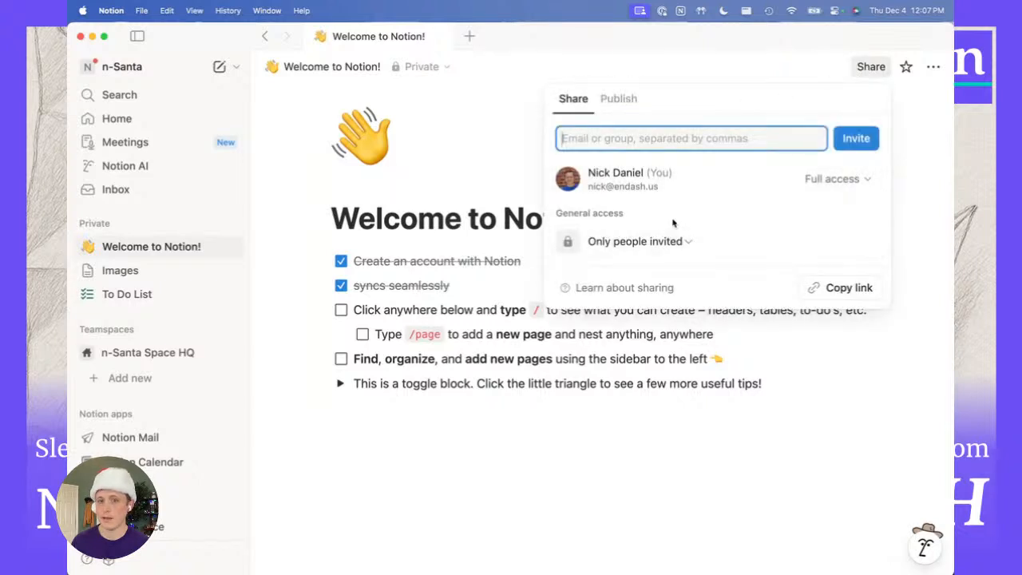
click(667, 248)
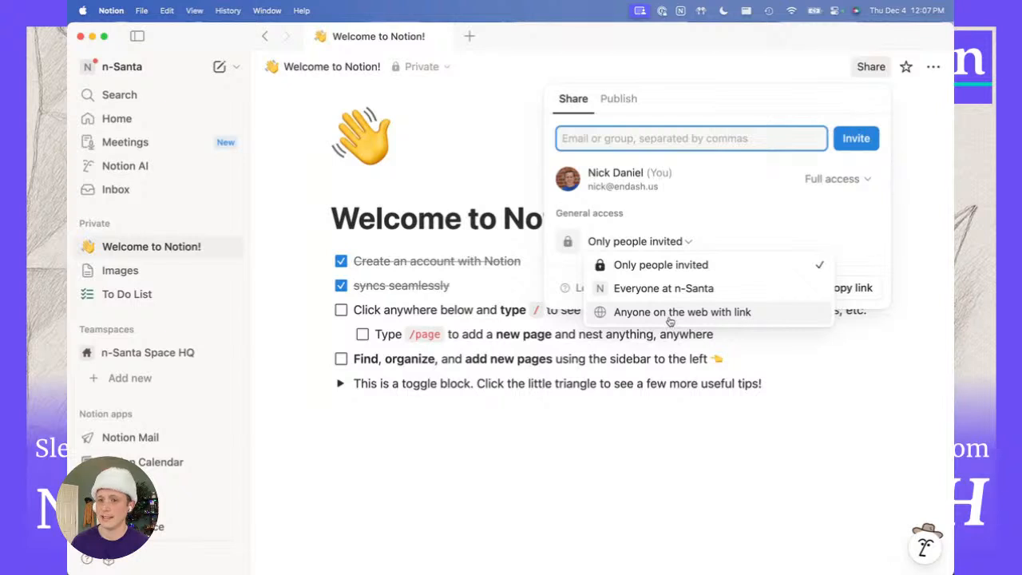
click(614, 437)
click(624, 420)
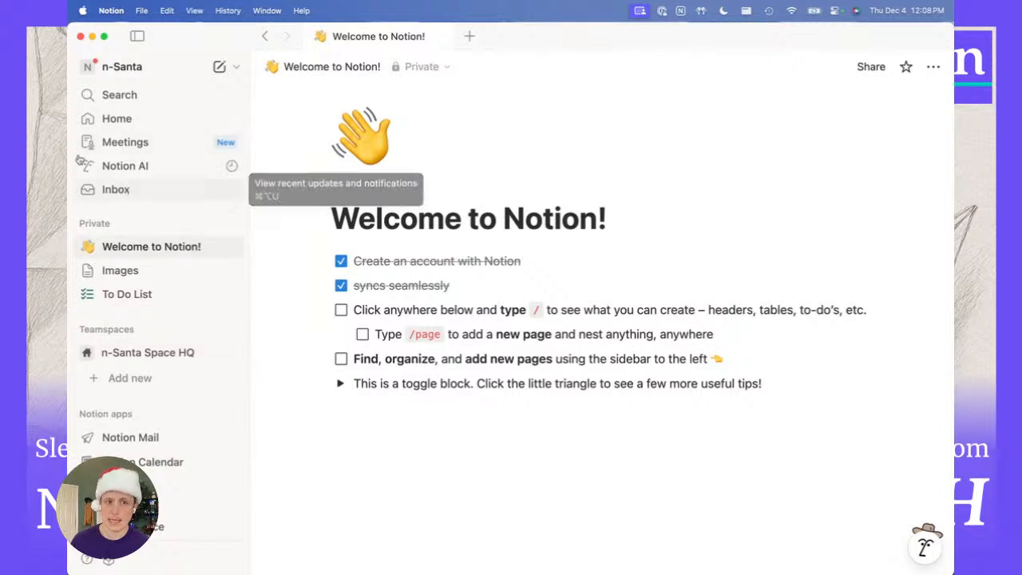
Go to Home and scroll through recent pages, Learn guides and upcoming events.
click(112, 120)
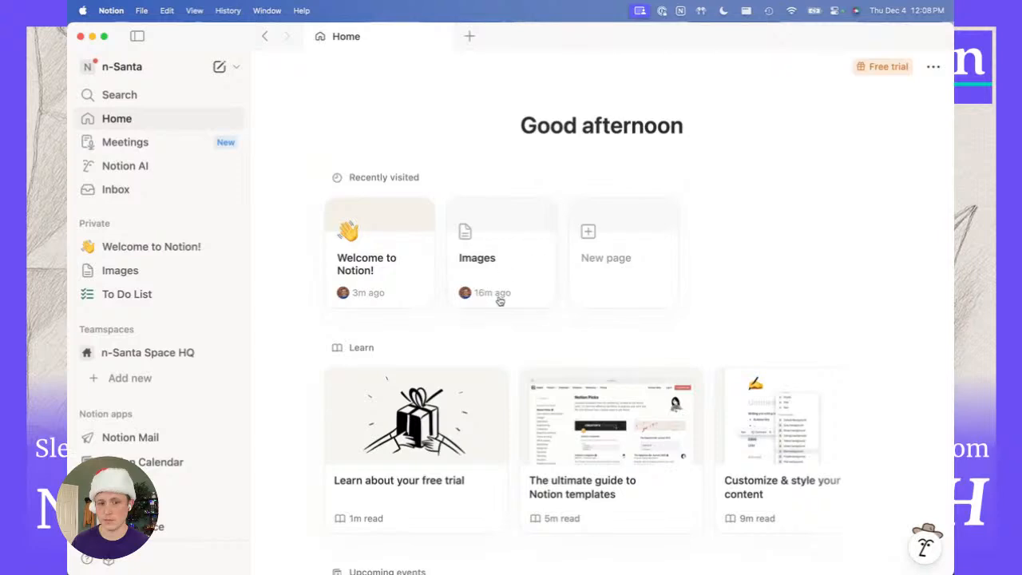
scroll(457, 350, down, 1)
scroll(456, 350, down, 5)
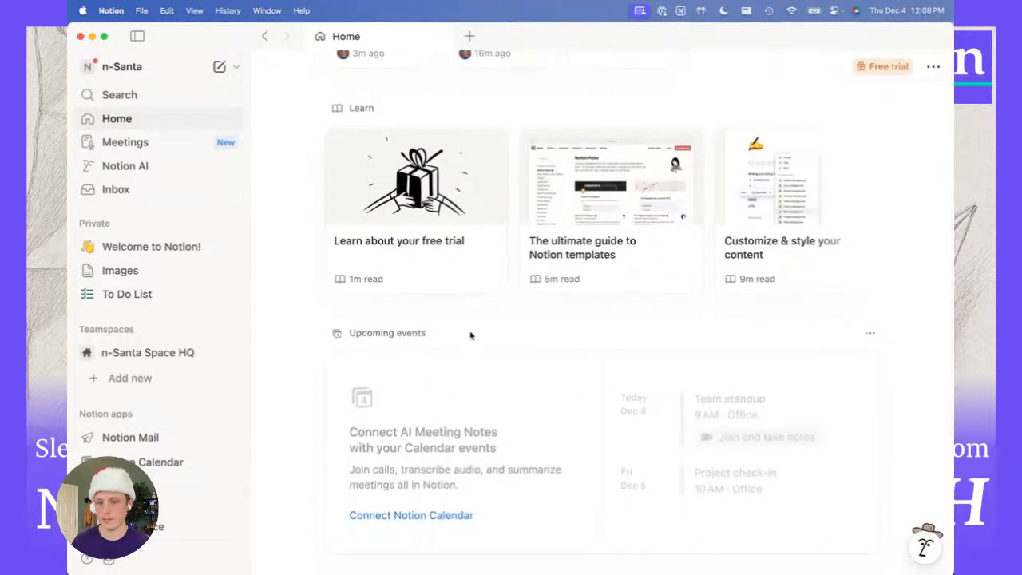
scroll(430, 381, up, 3)
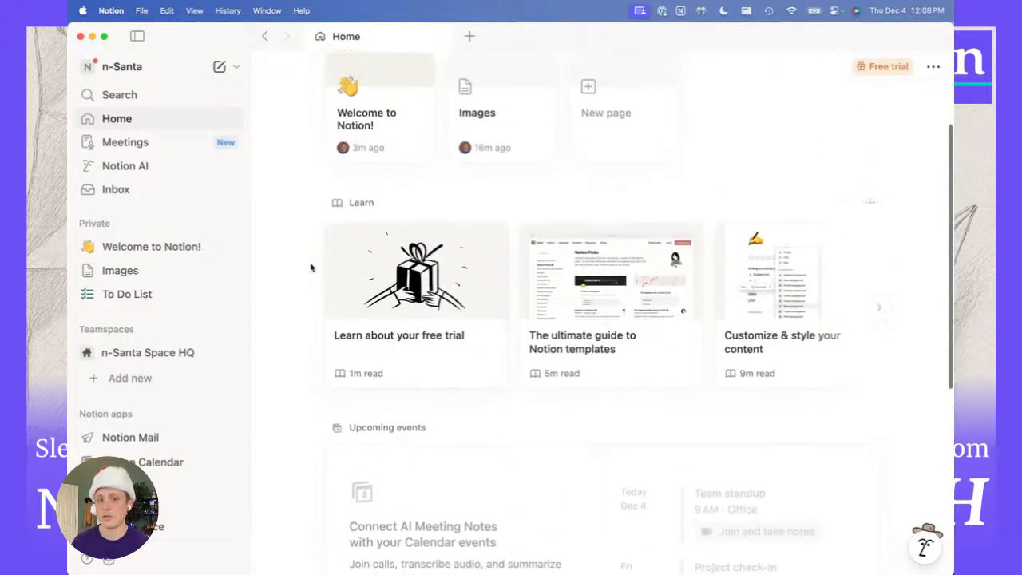
scroll(283, 261, up, 1)
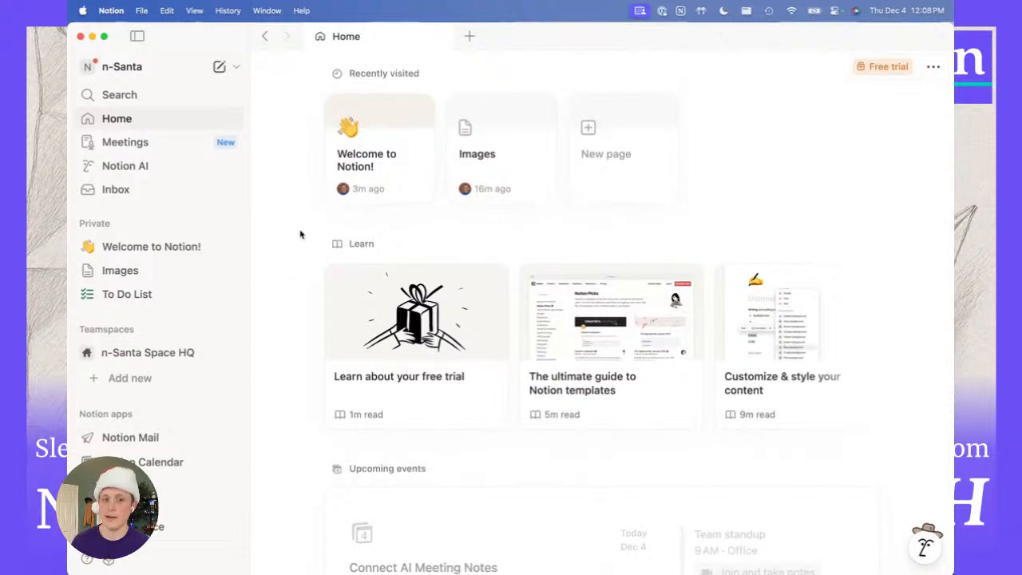
scroll(303, 231, up, 3)
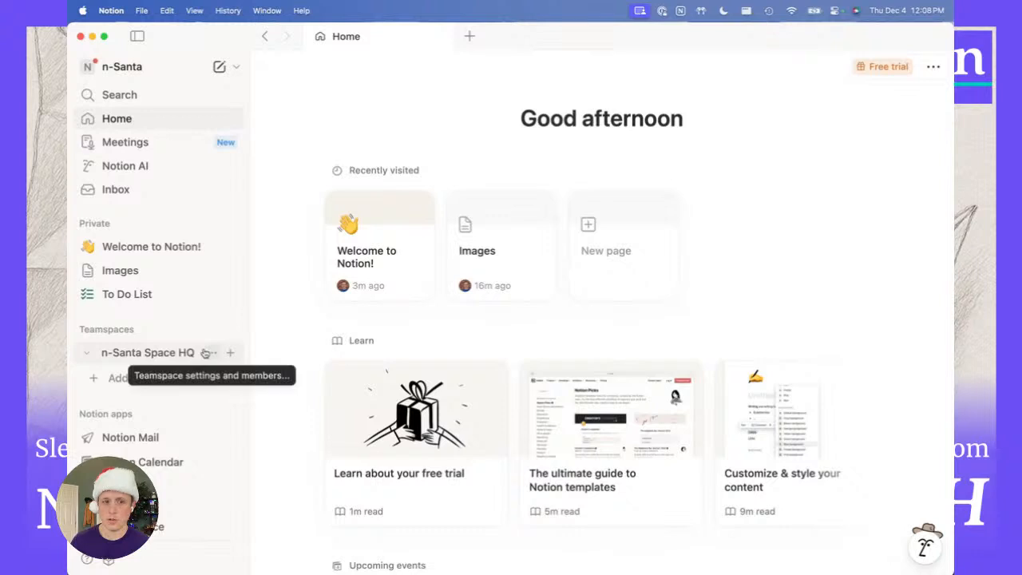
Scroll the Images page through the hot cocoa, train workstation and Chaos Report posters.
click(113, 272)
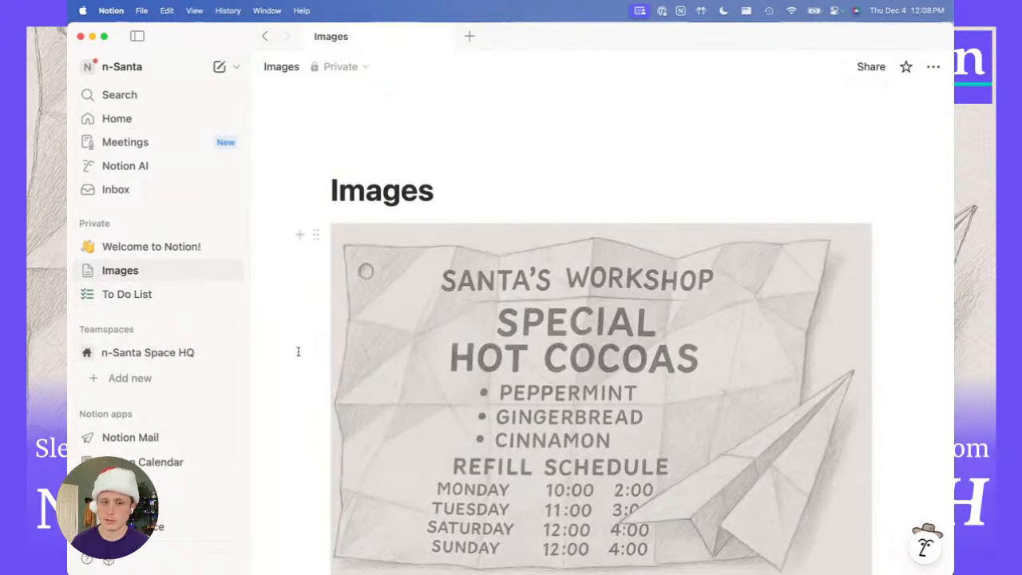
scroll(297, 351, down, 2)
scroll(298, 351, down, 2)
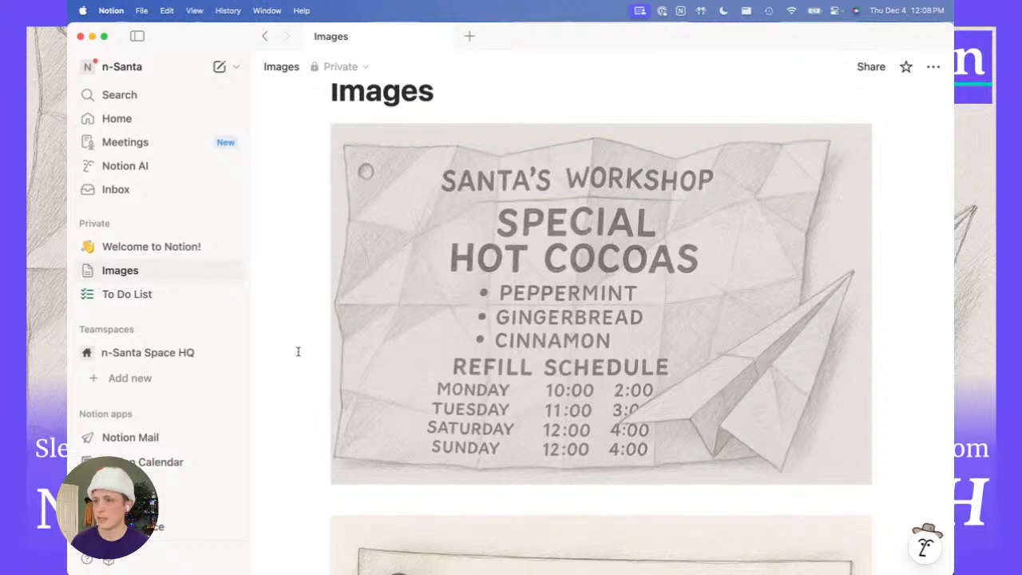
scroll(298, 351, down, 1)
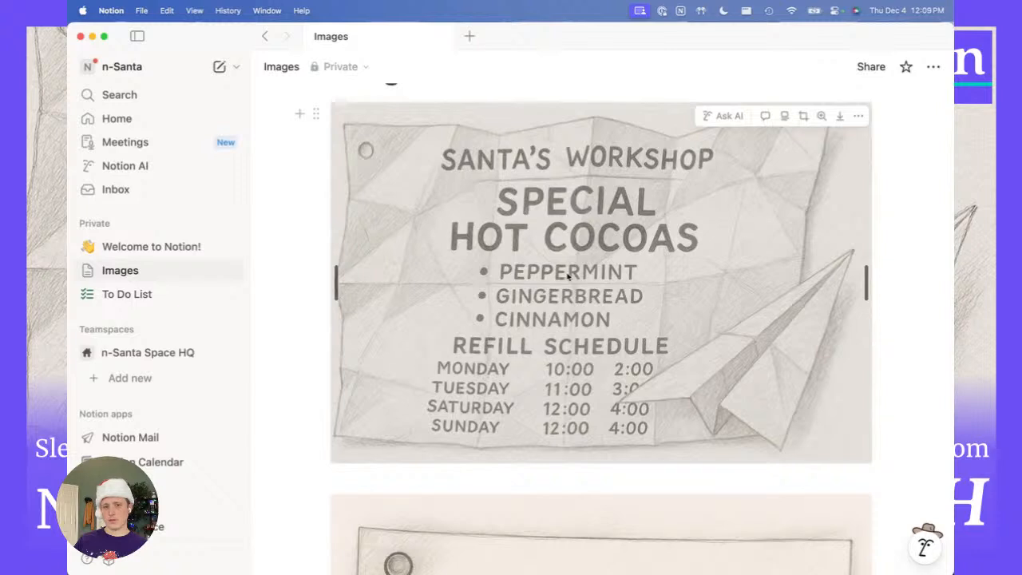
scroll(566, 275, up, 1)
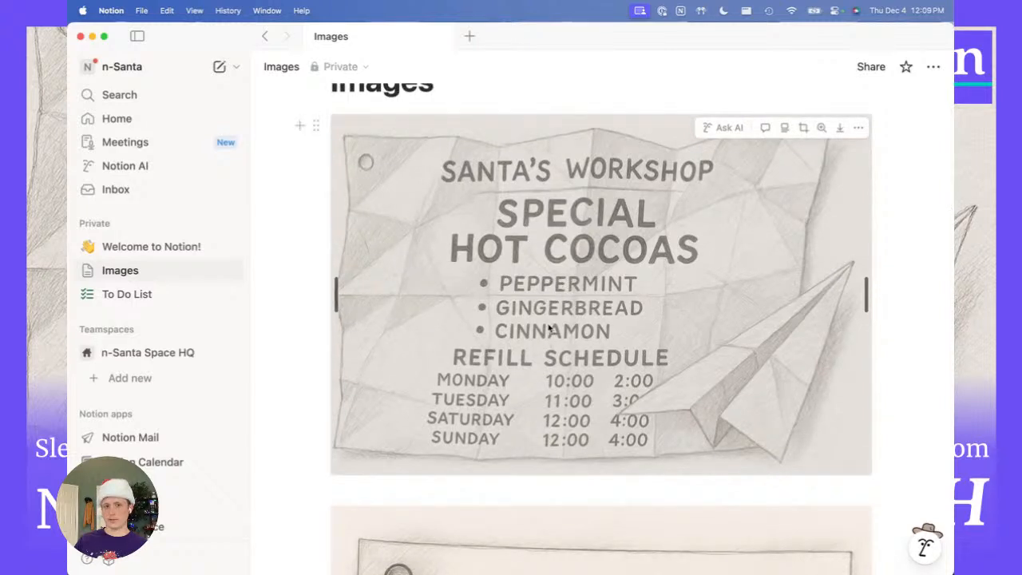
scroll(549, 327, down, 10)
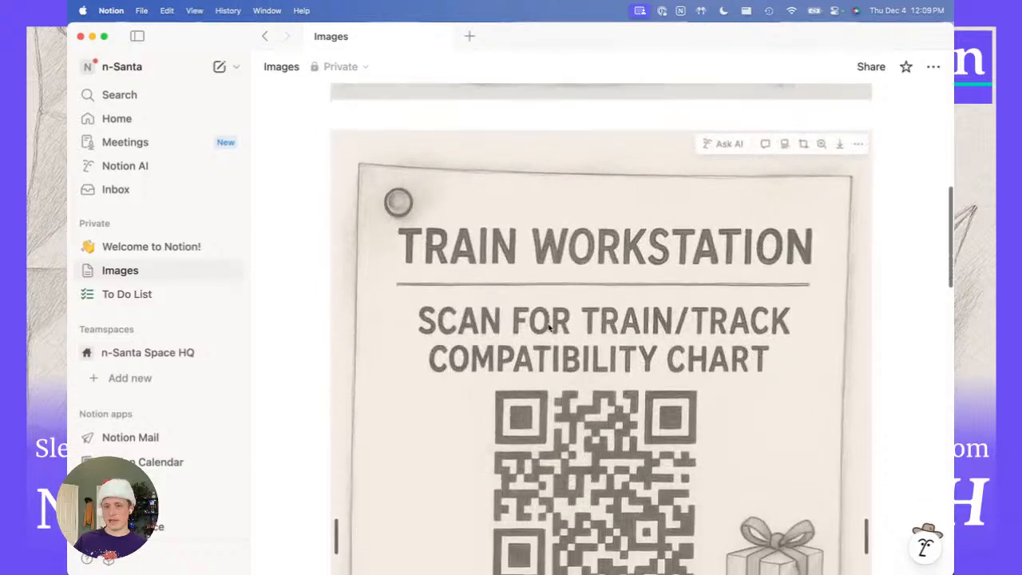
scroll(549, 327, down, 2)
scroll(549, 327, up, 2)
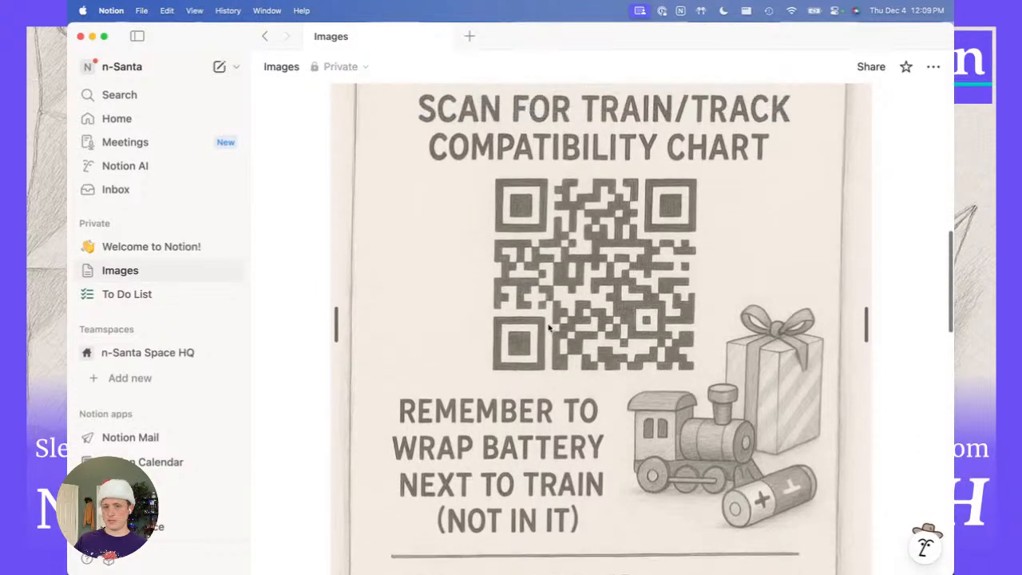
scroll(549, 327, up, 2)
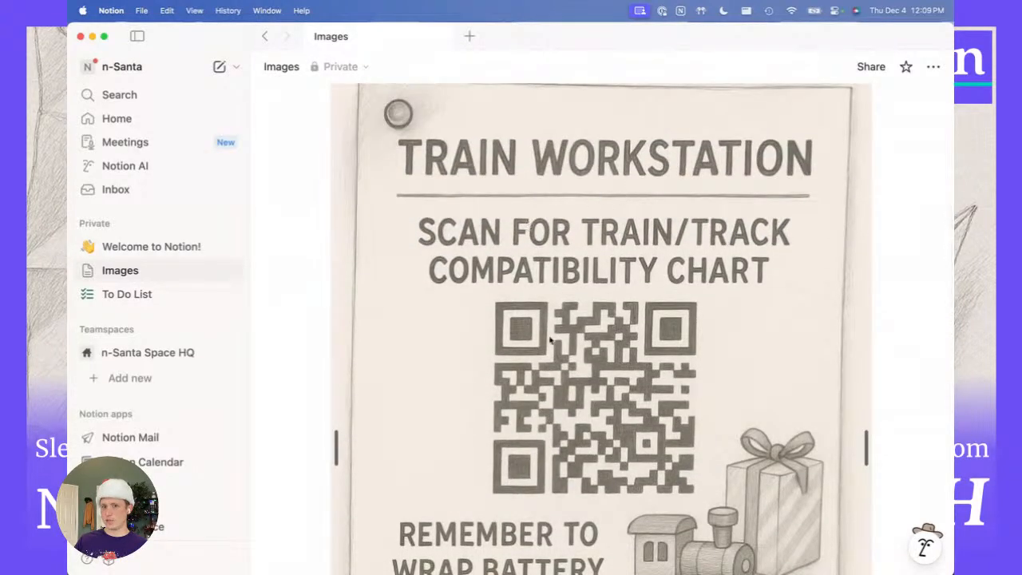
scroll(550, 339, down, 1)
scroll(549, 339, down, 3)
scroll(550, 340, down, 3)
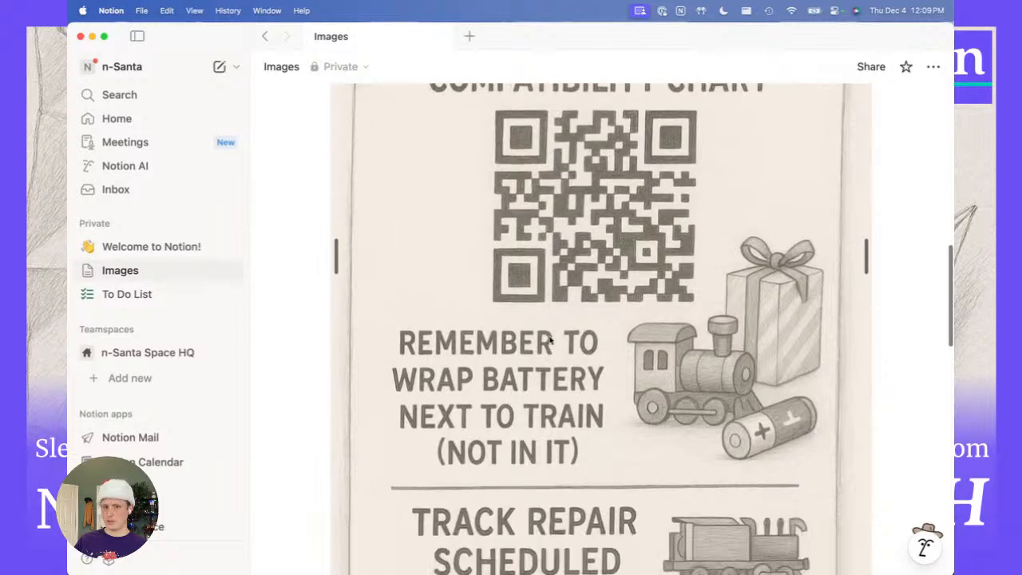
scroll(537, 369, down, 5)
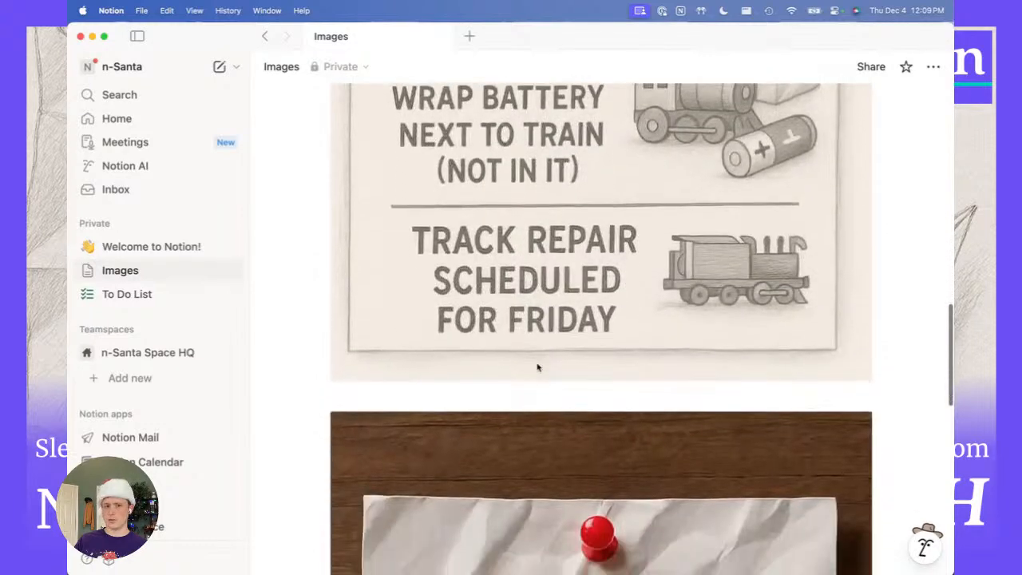
scroll(539, 372, down, 5)
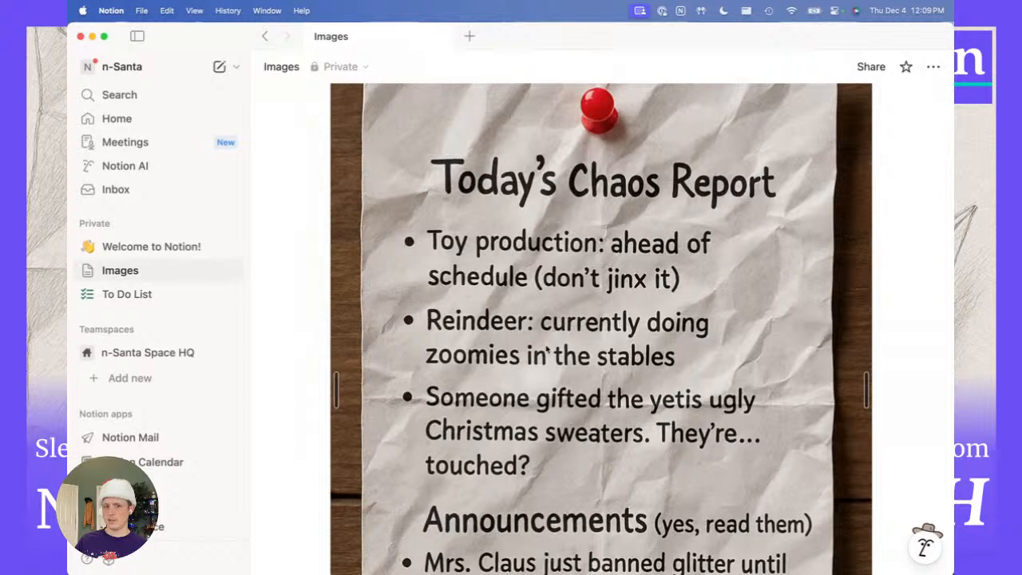
scroll(548, 350, up, 1)
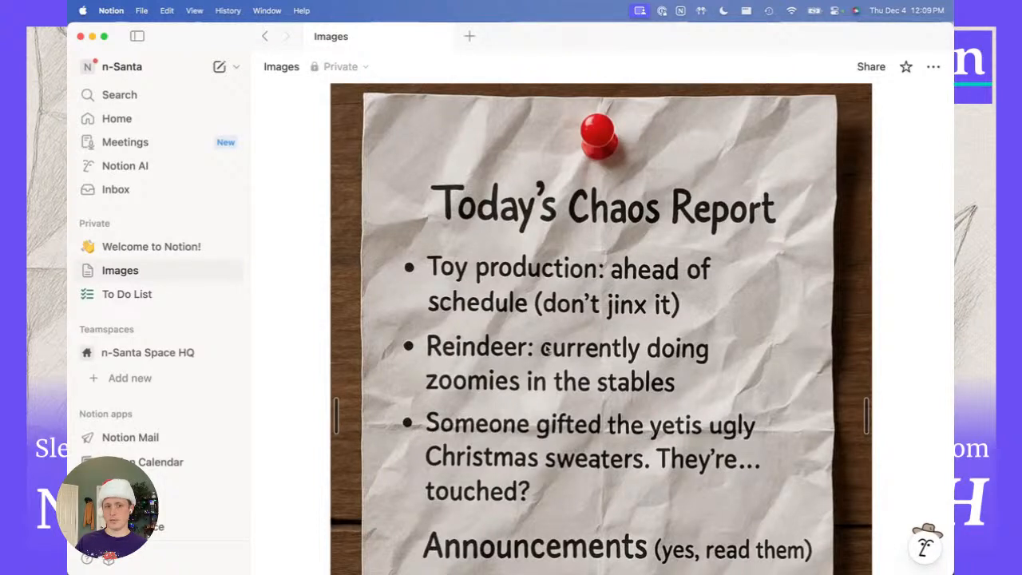
click(138, 354)
click(138, 353)
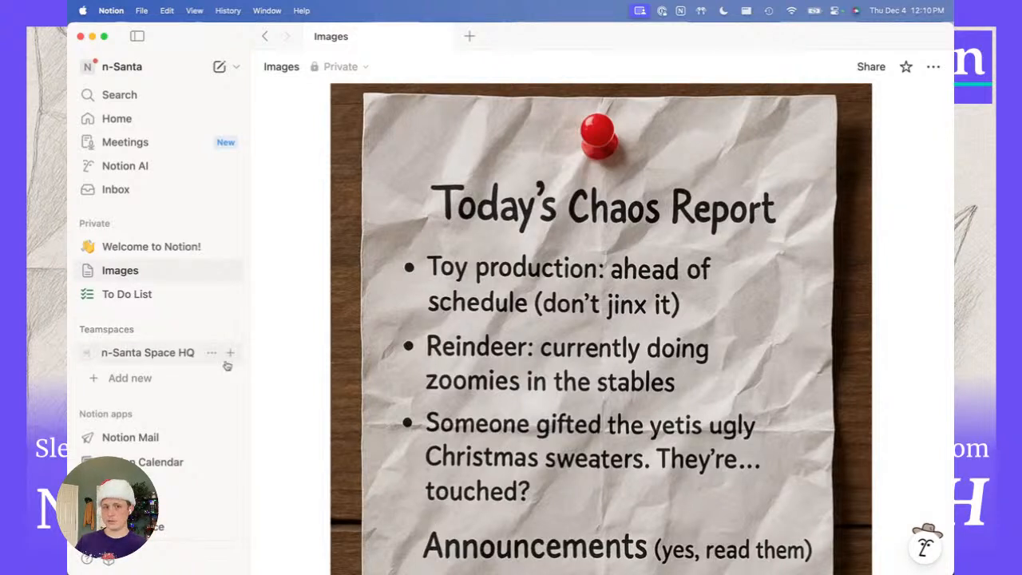
click(230, 355)
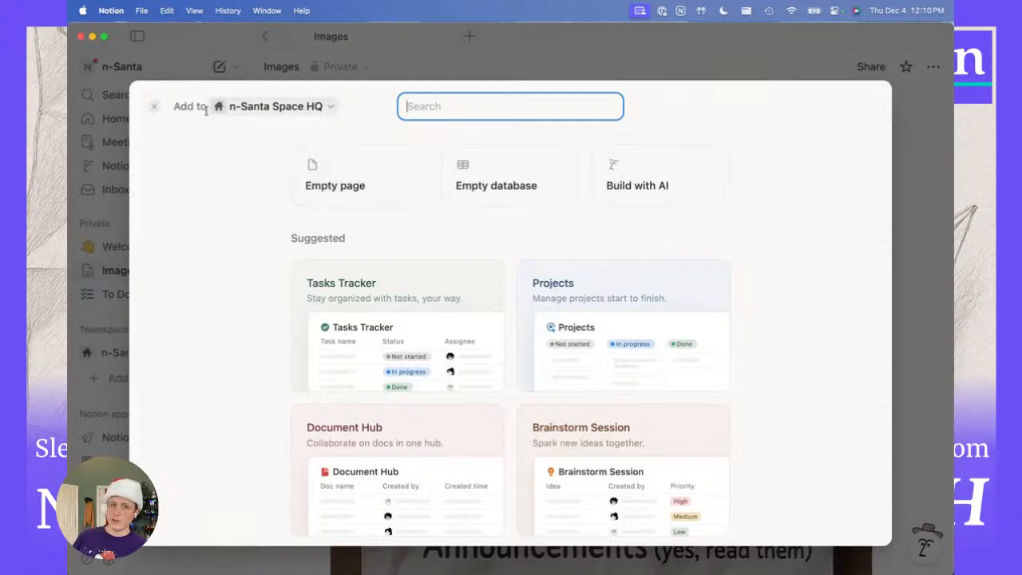
click(153, 106)
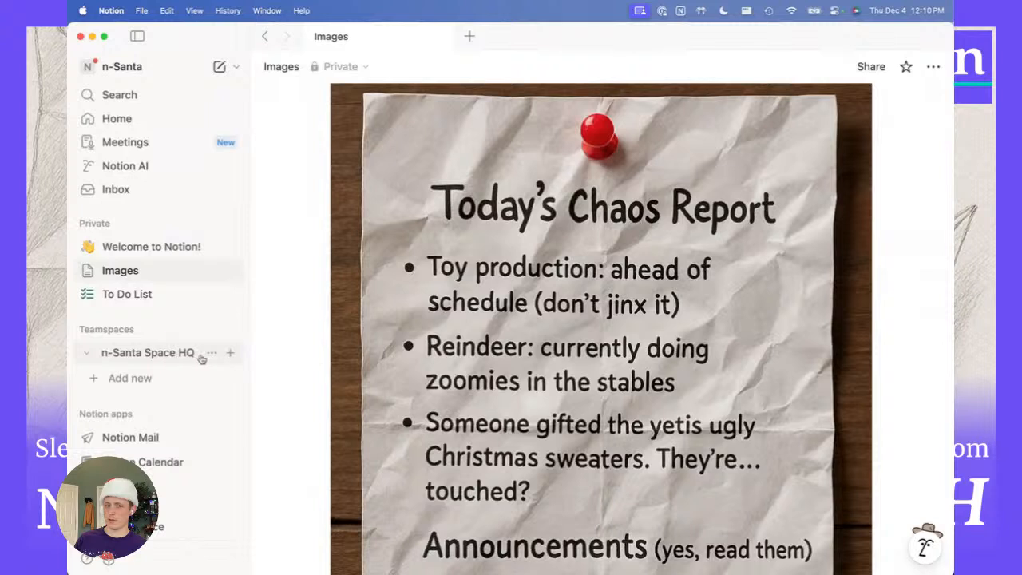
Rename the n-Santa Space HQ teamspace to North Pole HQ in Teamspace settings.
click(210, 354)
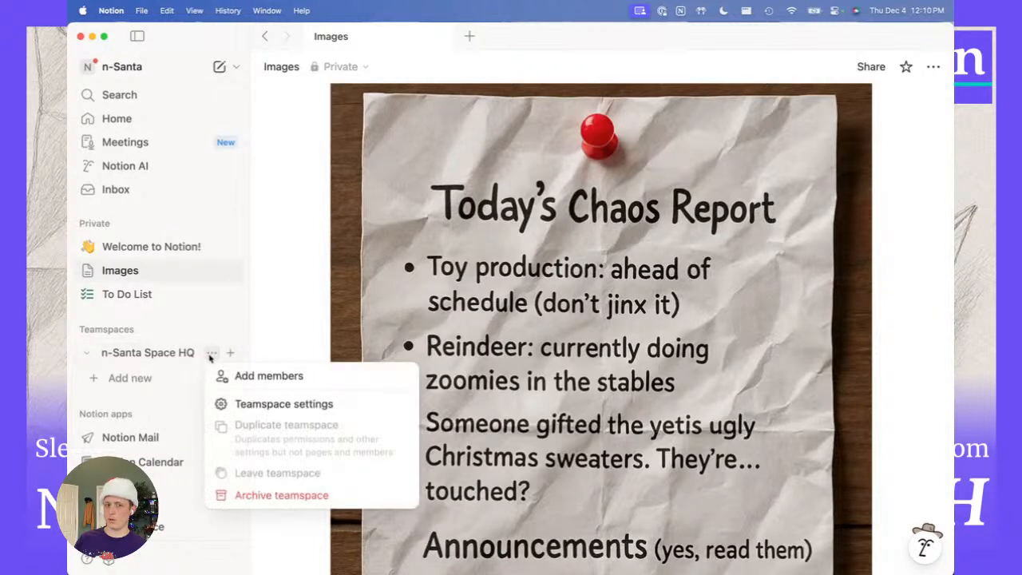
click(250, 405)
click(384, 124)
drag(455, 128, 345, 130)
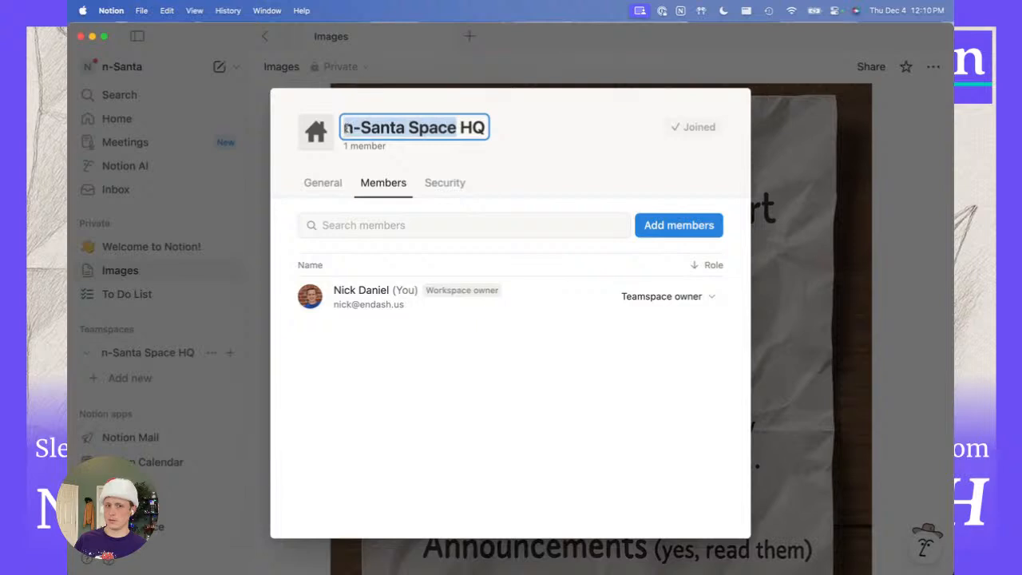
text(North Pole)
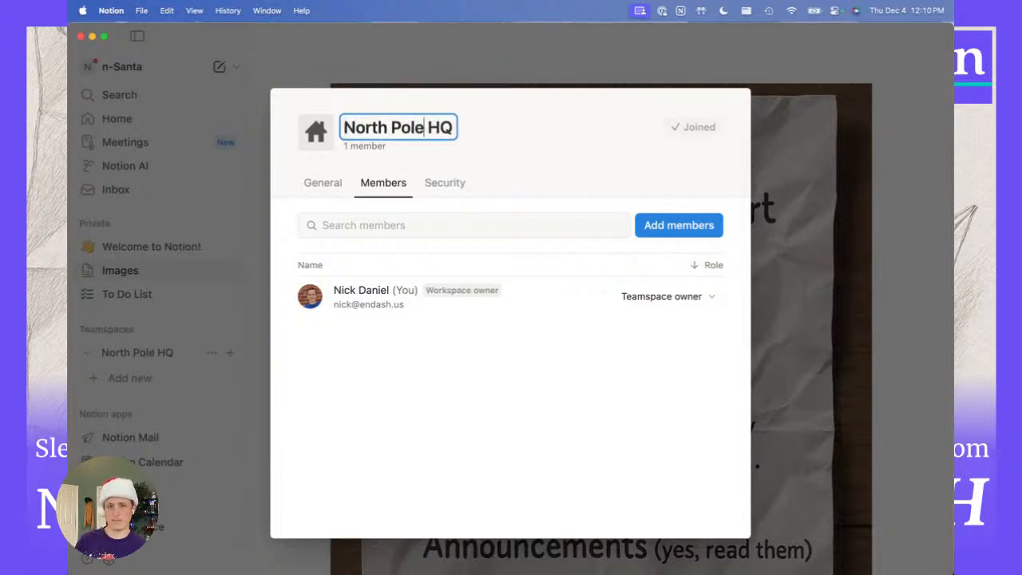
click(588, 150)
click(830, 255)
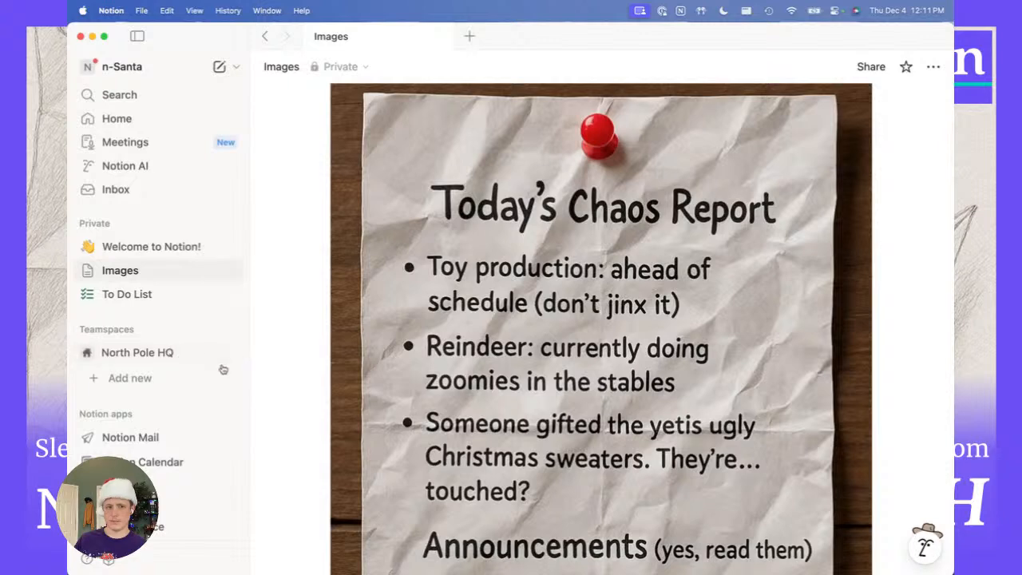
Create an empty page in North Pole HQ titled 'Bulletin Board'.
click(229, 354)
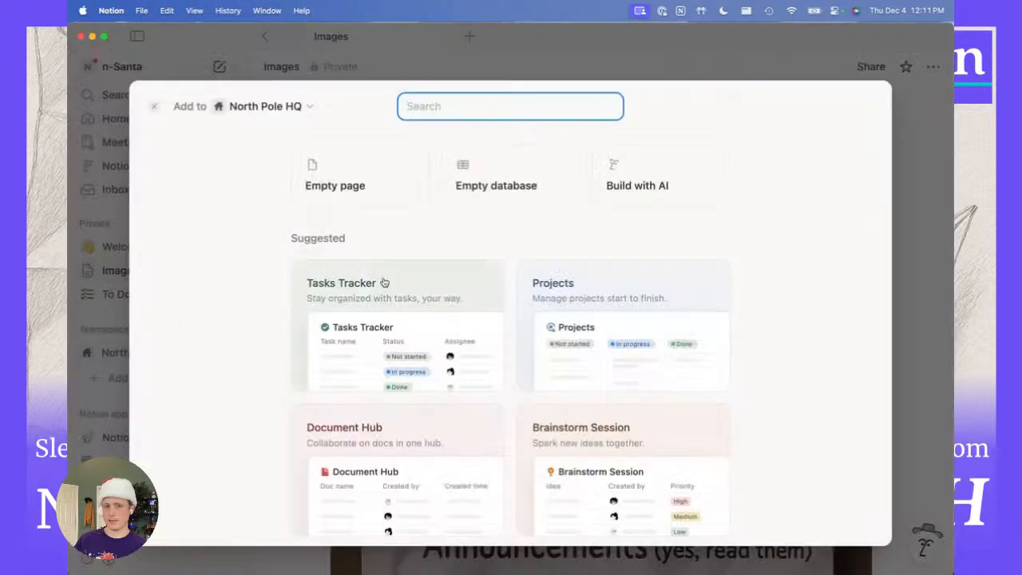
click(361, 176)
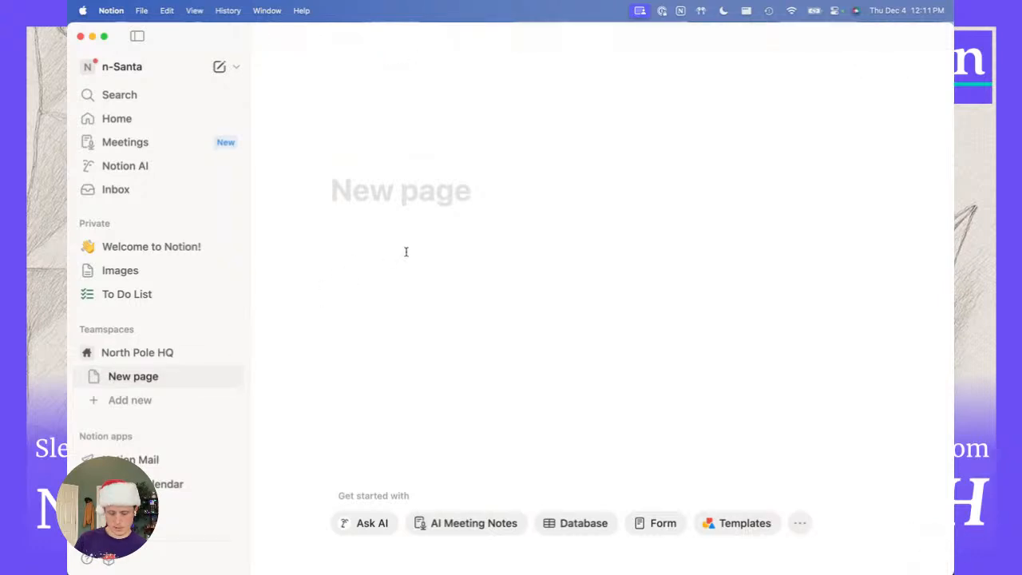
text(Bulletin Board)
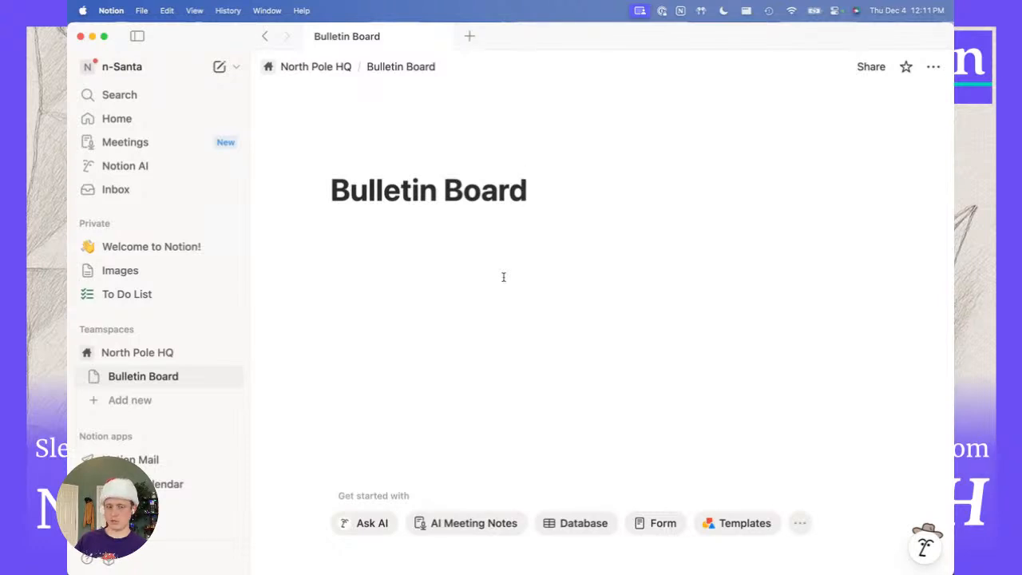
Return to Images, then open Bulletin Board in a new tab beside it and switch to it.
click(132, 273)
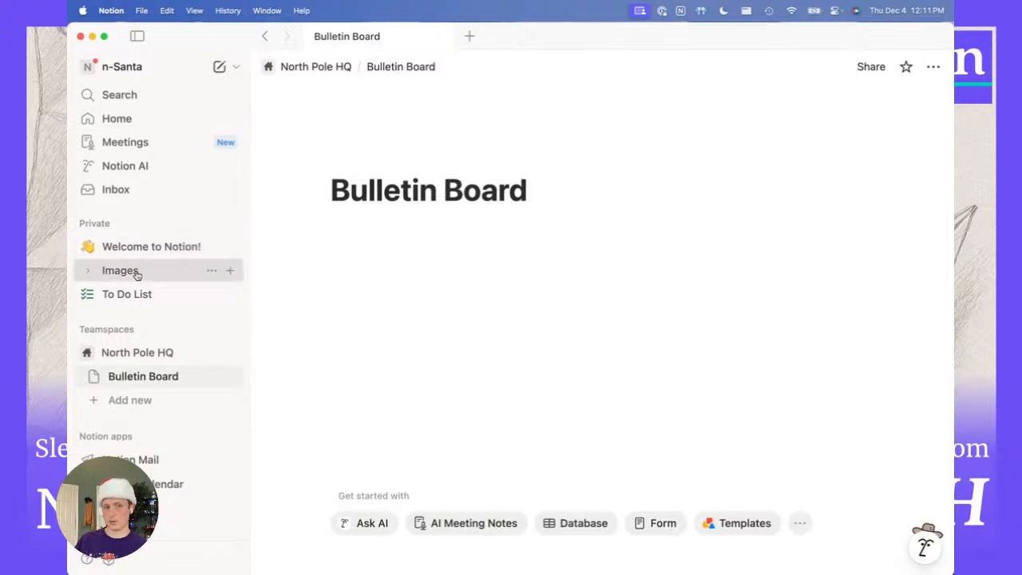
scroll(463, 333, down, 20)
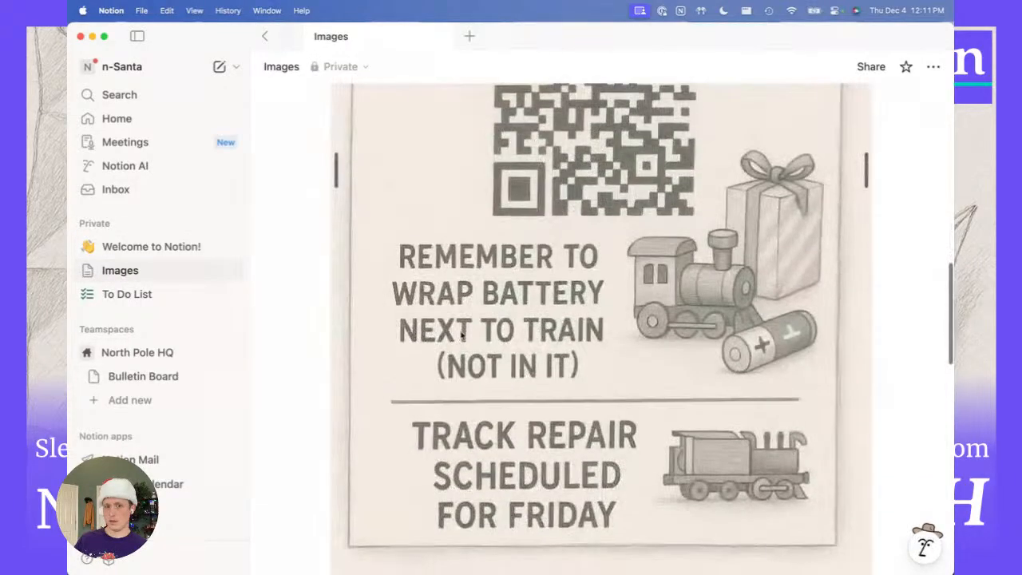
scroll(461, 340, down, 4)
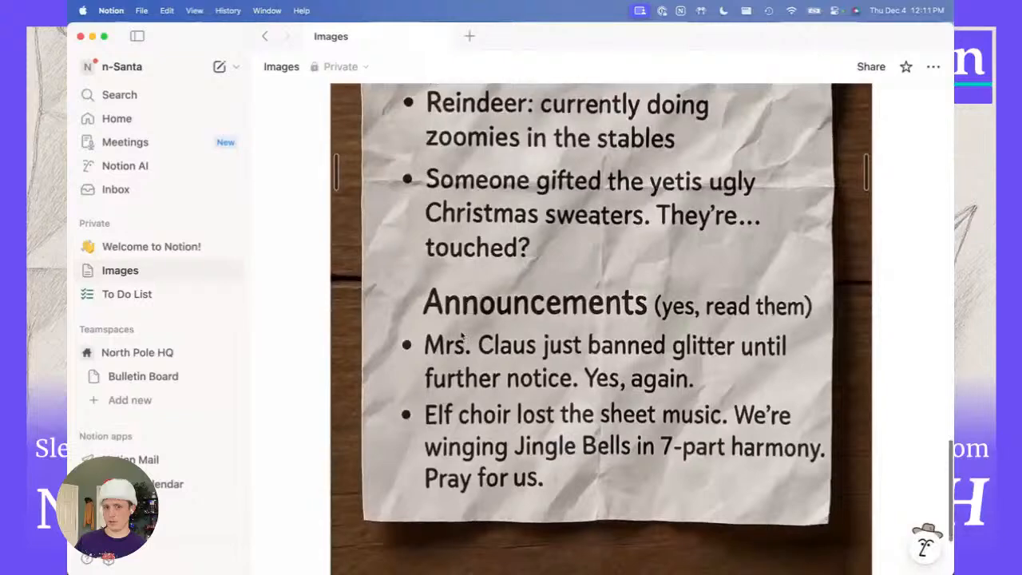
scroll(461, 339, up, 4)
scroll(460, 337, down, 1)
scroll(460, 335, up, 4)
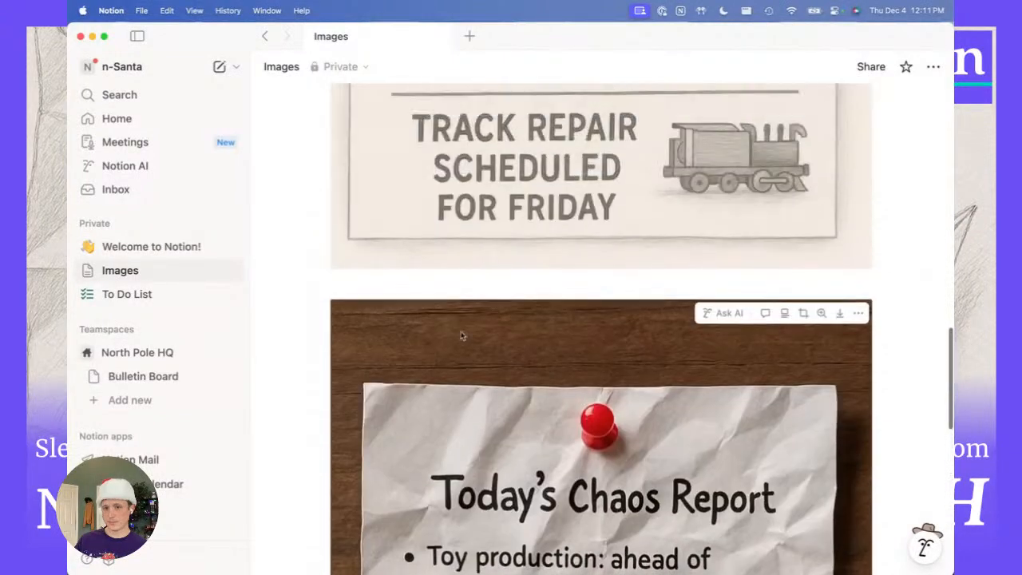
scroll(461, 331, down, 5)
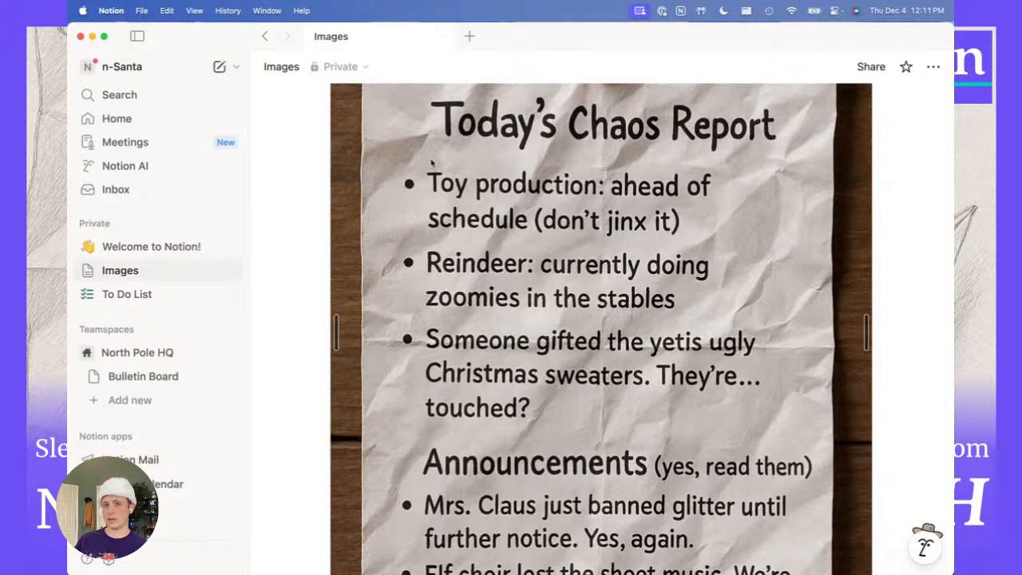
scroll(481, 148, up, 1)
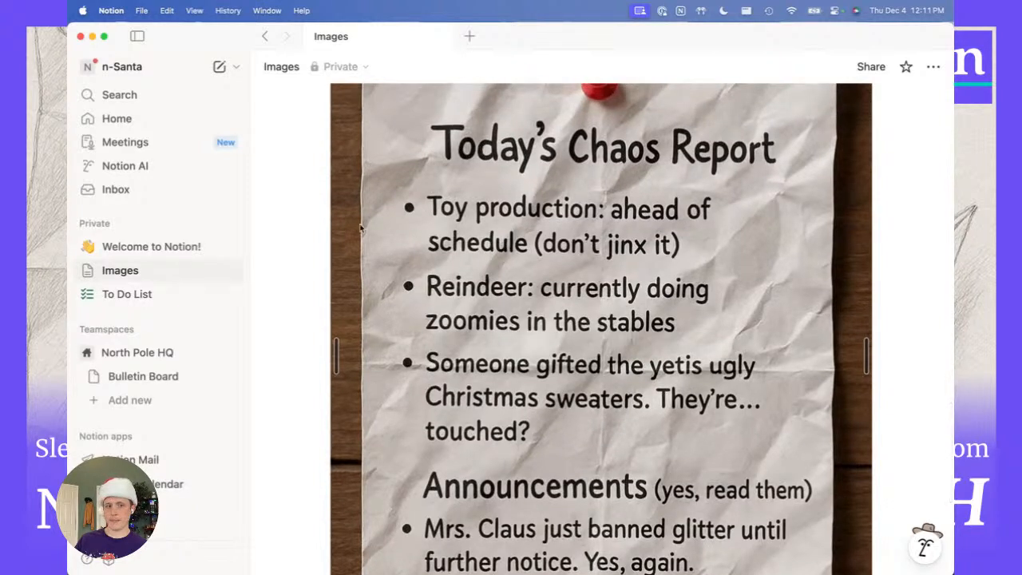
super+click(164, 373)
click(515, 41)
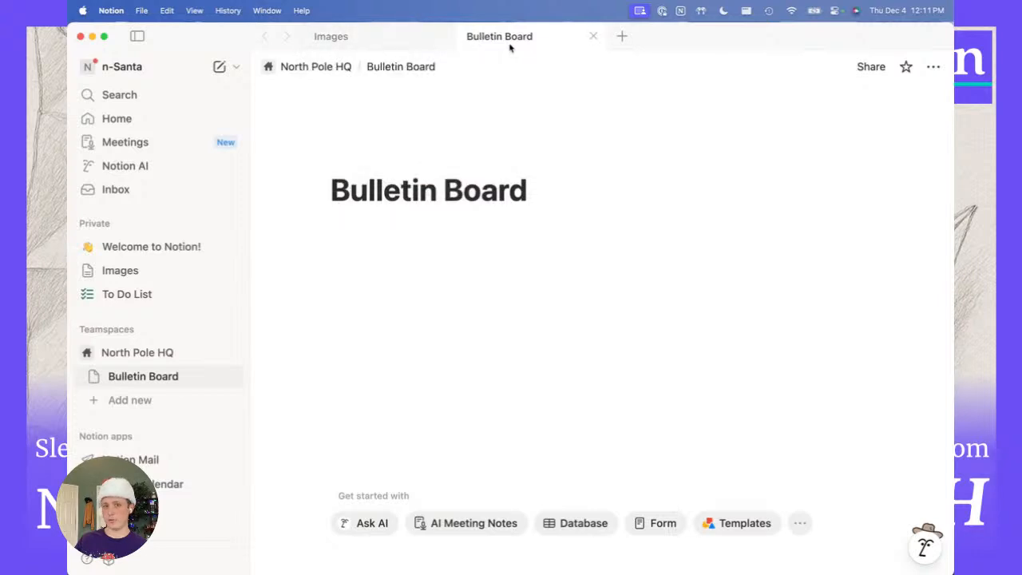
Snap Bulletin Board and Images side by side as separate windows, then click under the title.
drag(506, 43, 518, 199)
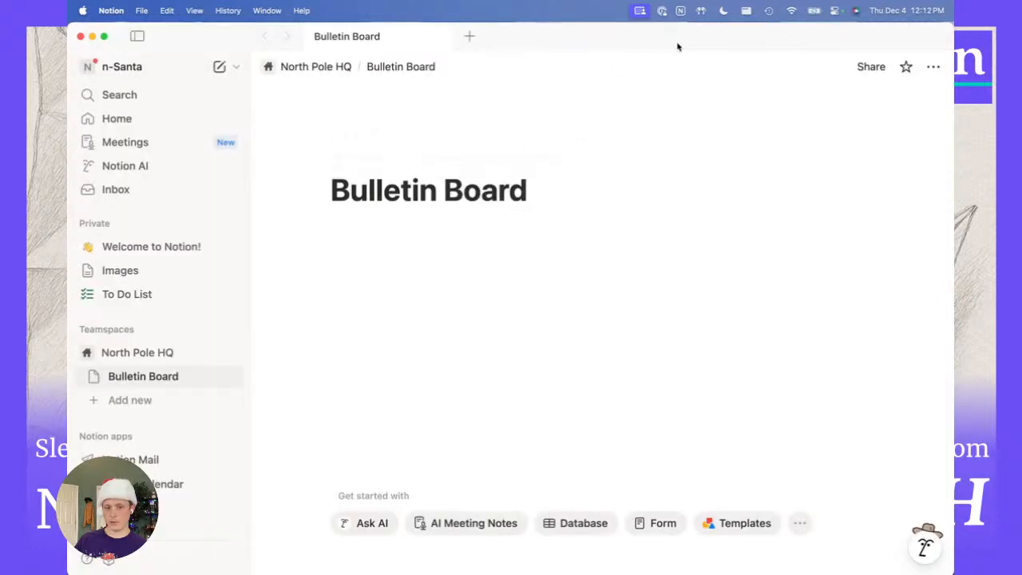
key(ctrl+alt+Left)
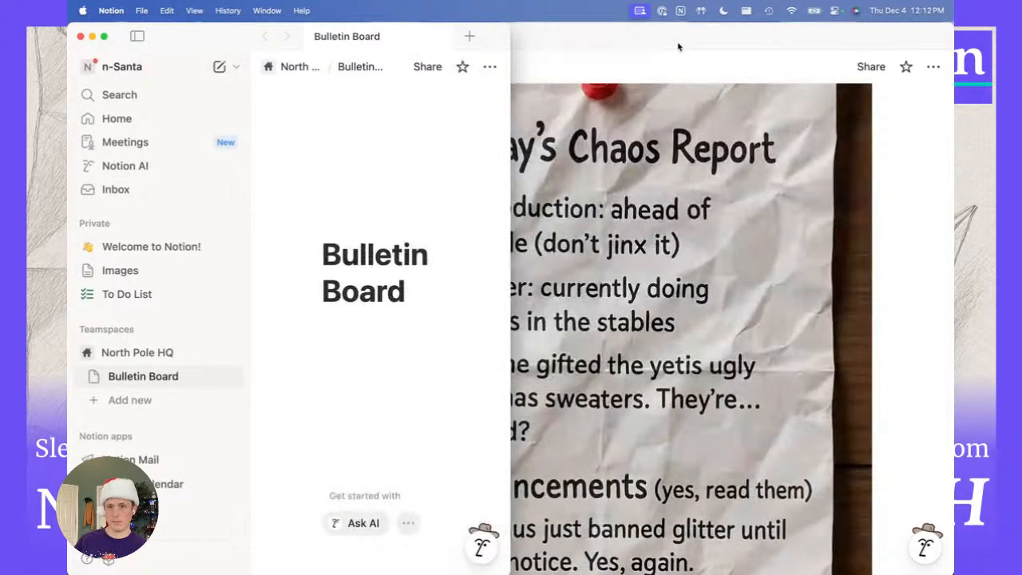
click(677, 47)
key(ctrl+alt+Right)
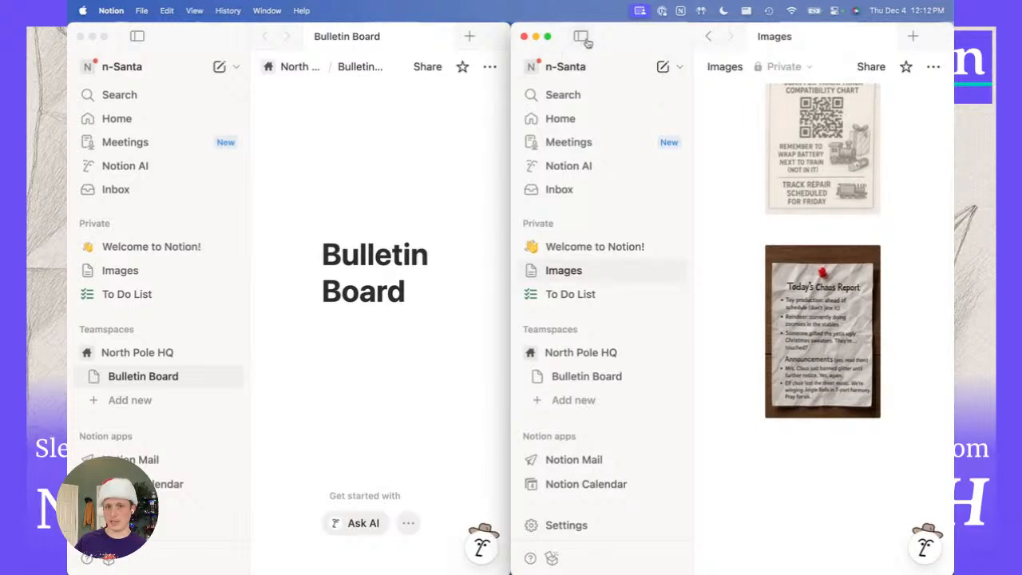
click(581, 36)
click(140, 37)
click(139, 36)
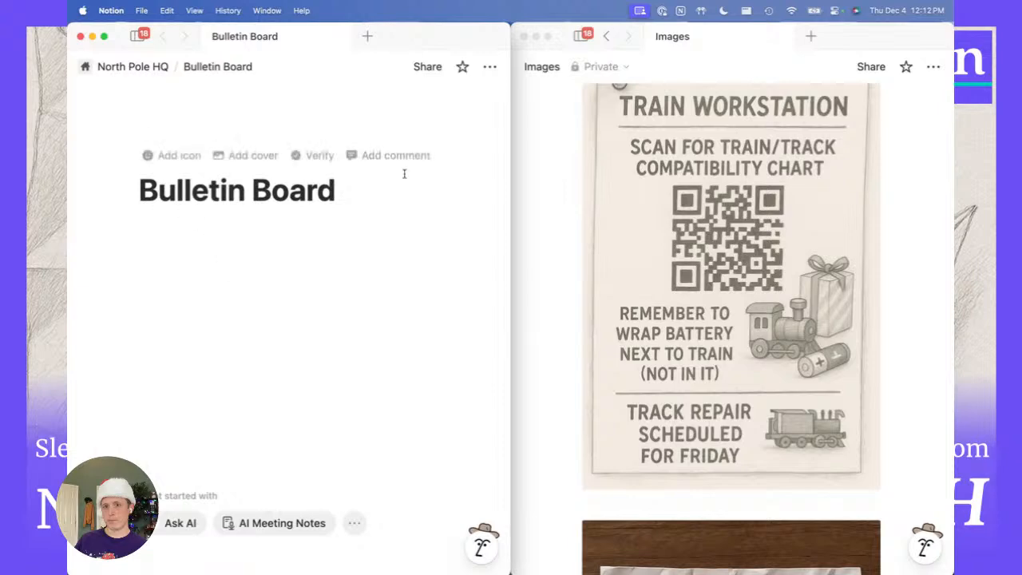
scroll(594, 295, down, 5)
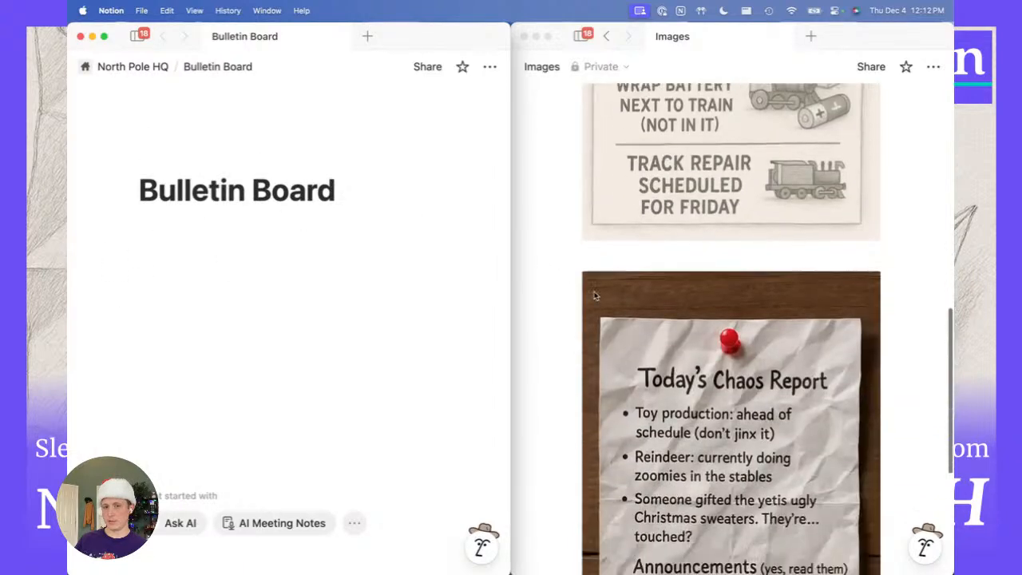
click(224, 297)
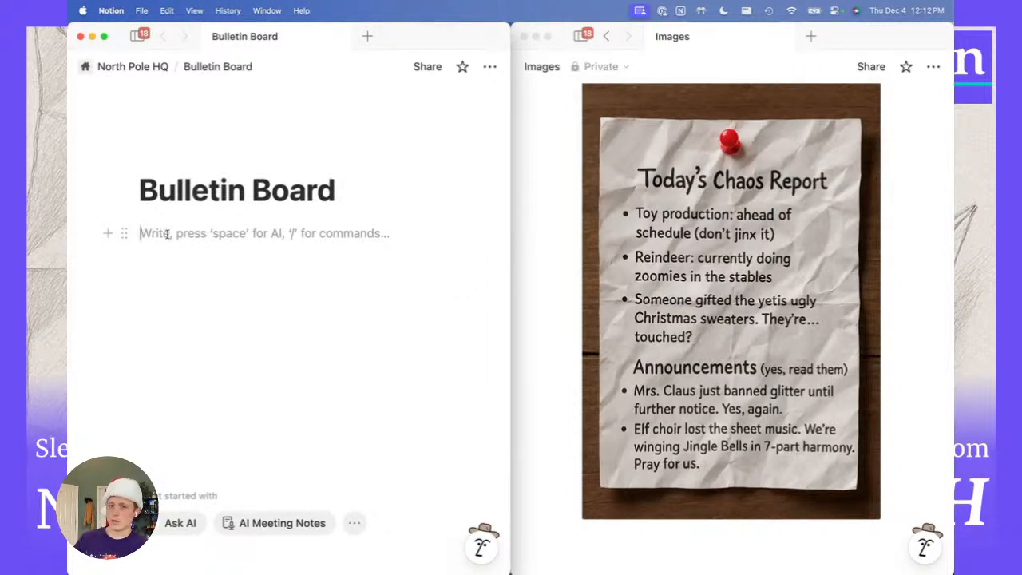
Write 'Today's Chaos Report' as the board's first line, with an empty line beneath.
text(This i)
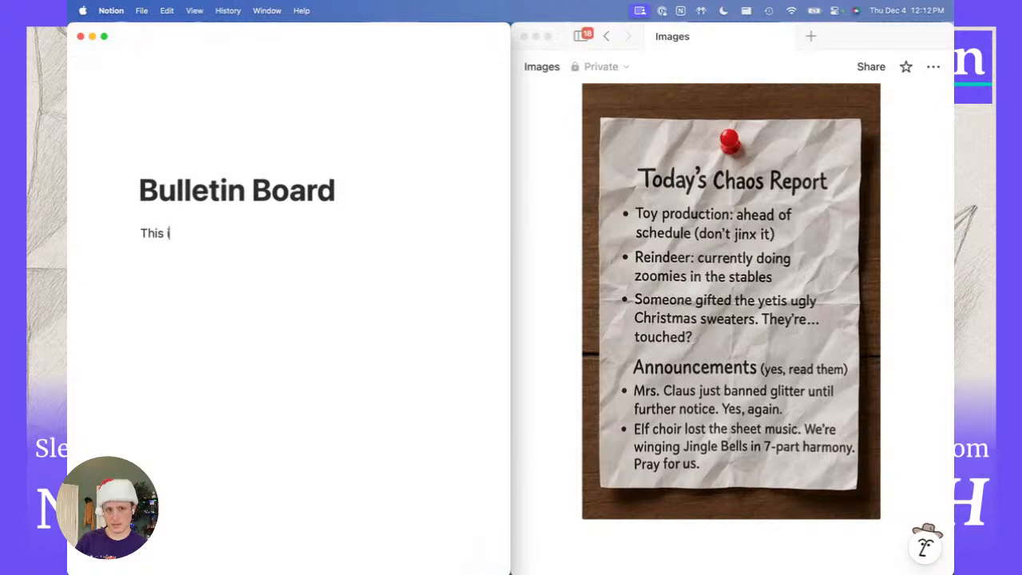
text(s my text)
key(alt+BackSpace)
key(alt+BackSpace)
key(alt+BackSpace)
key(alt+BackSpace)
text(To)
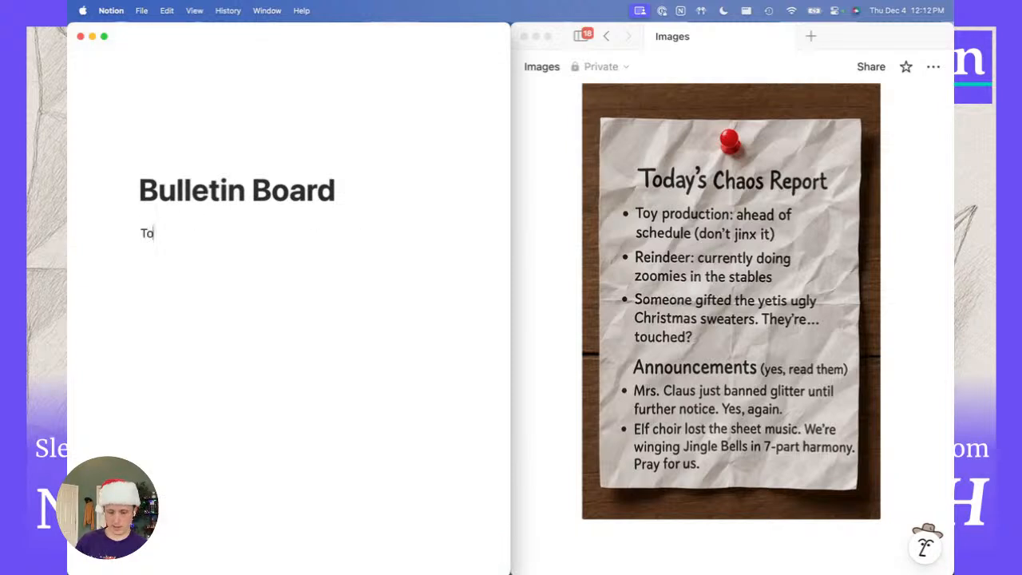
text(day's Chaos Report)
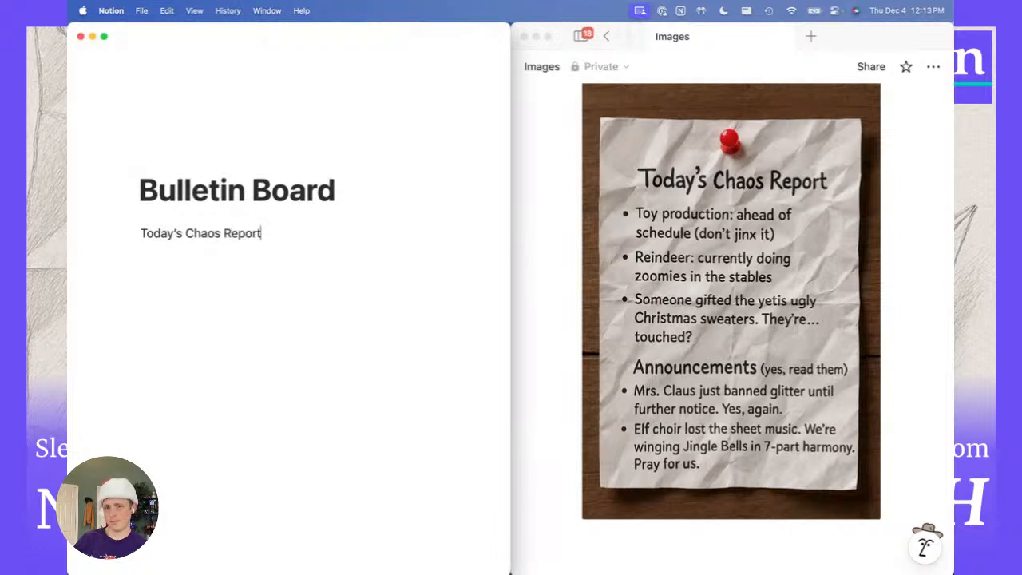
key(Return)
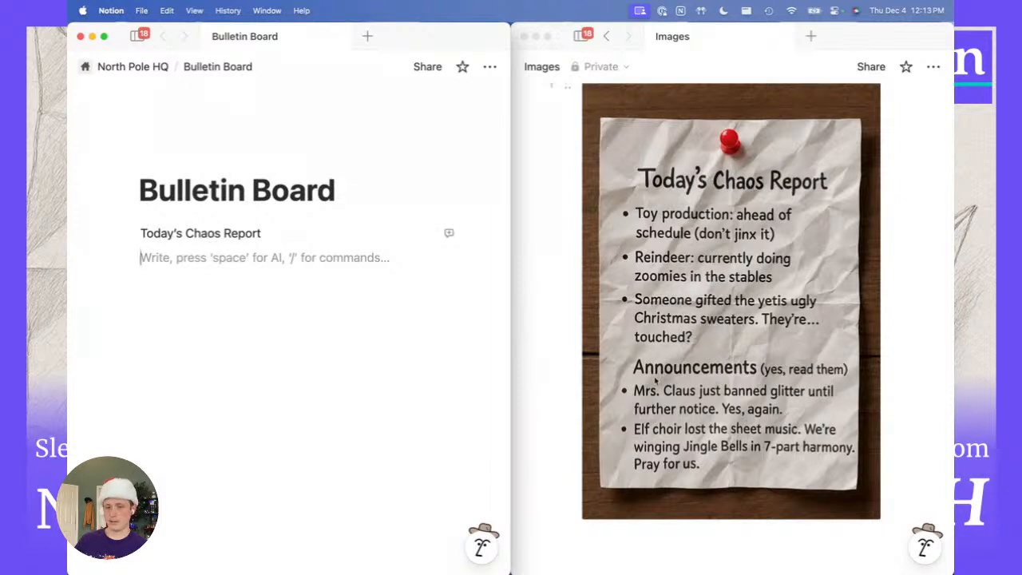
click(151, 233)
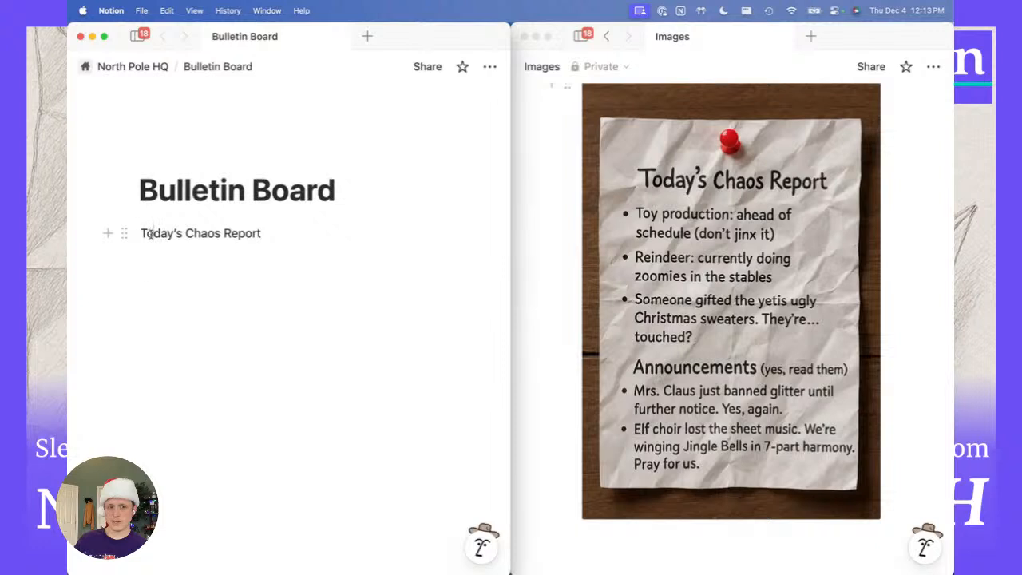
click(153, 254)
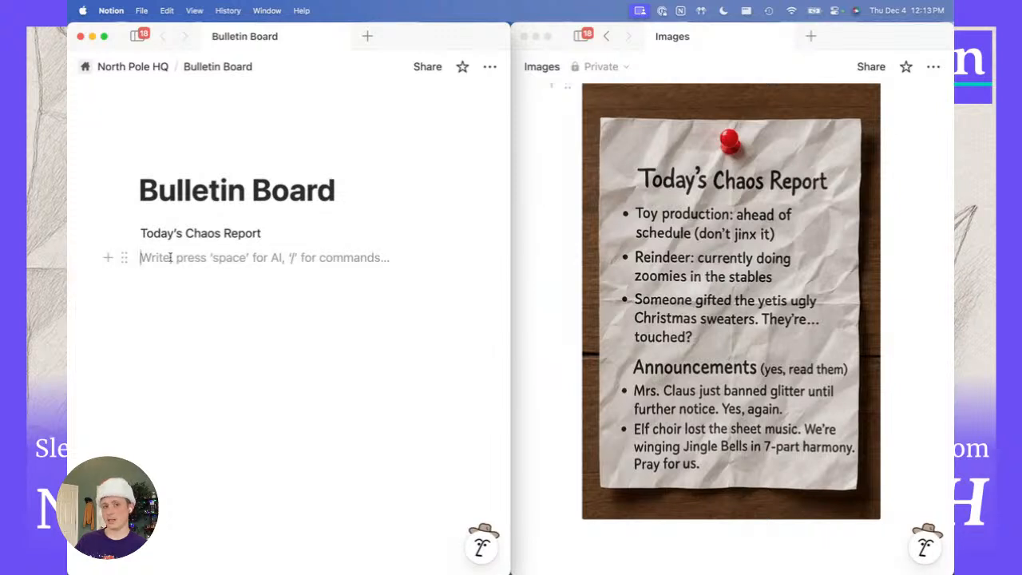
Open the + block menu on the empty line and scroll through the available block types.
click(108, 260)
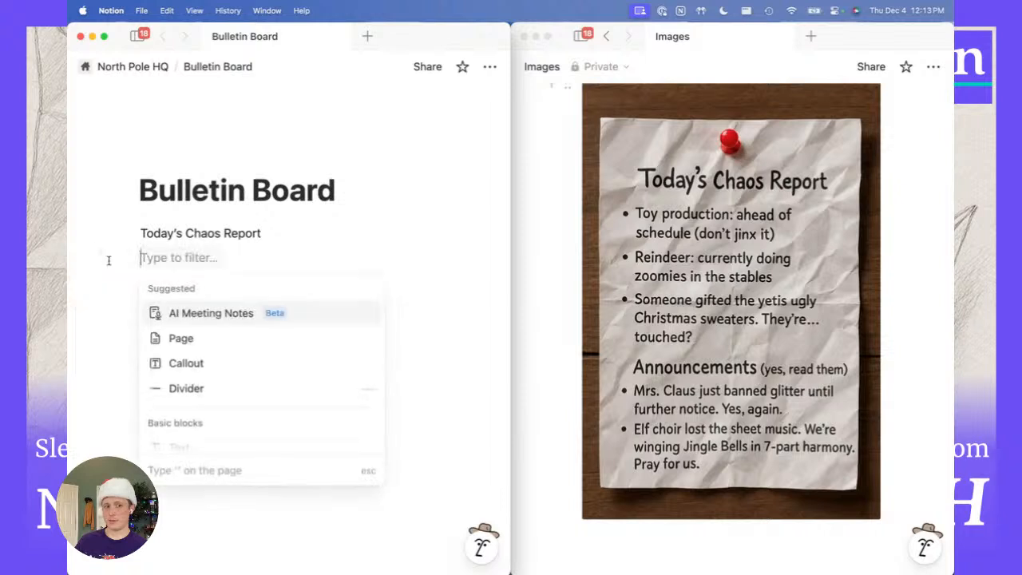
scroll(212, 377, down, 5)
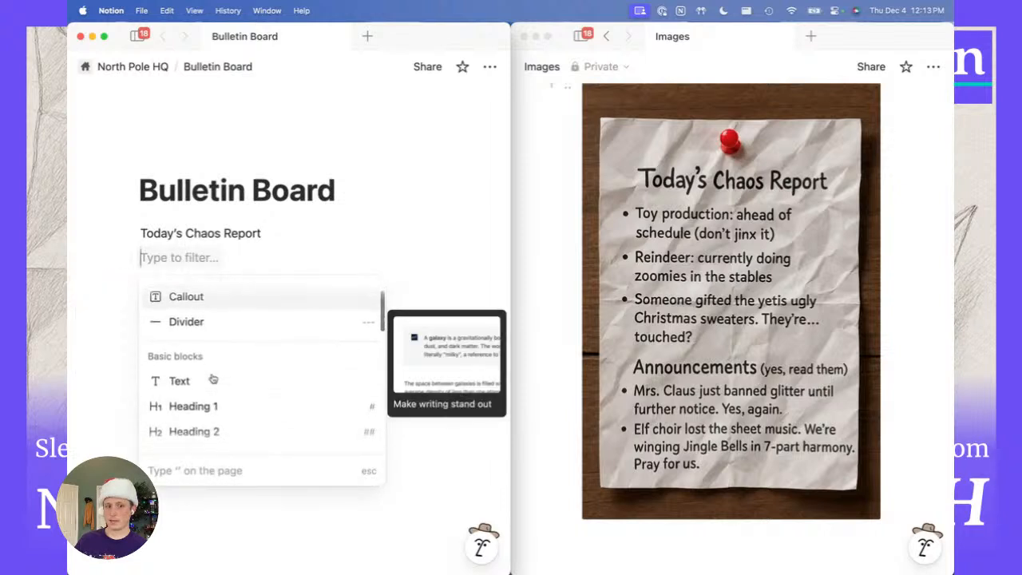
scroll(212, 377, down, 5)
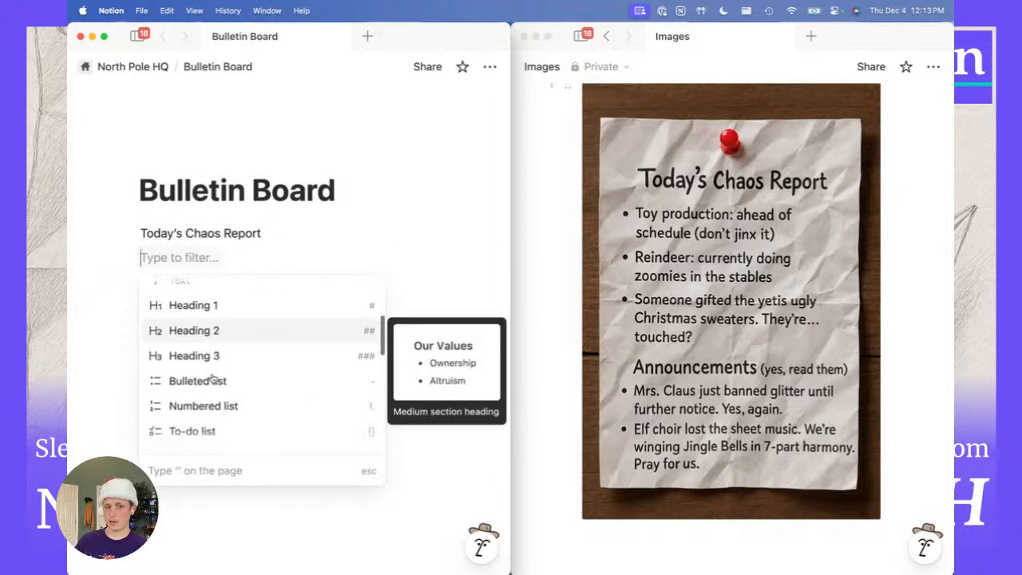
scroll(212, 378, down, 3)
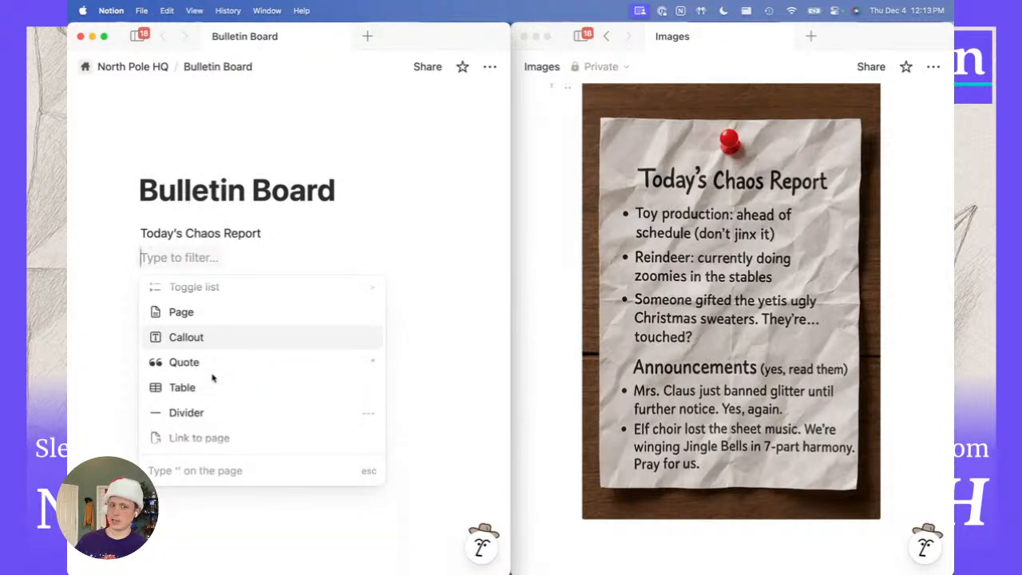
scroll(213, 377, up, 1)
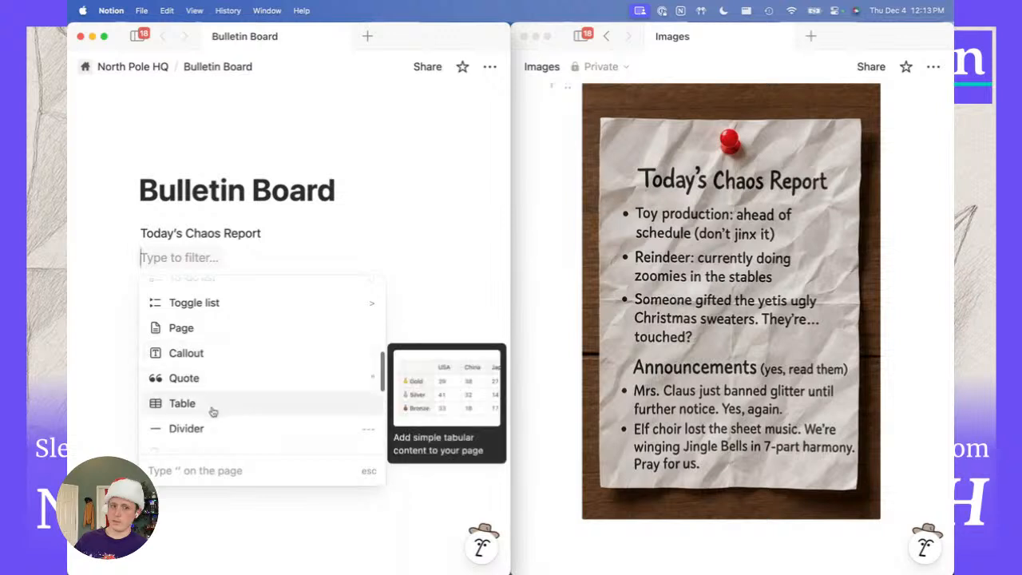
scroll(214, 392, down, 2)
scroll(214, 392, up, 2)
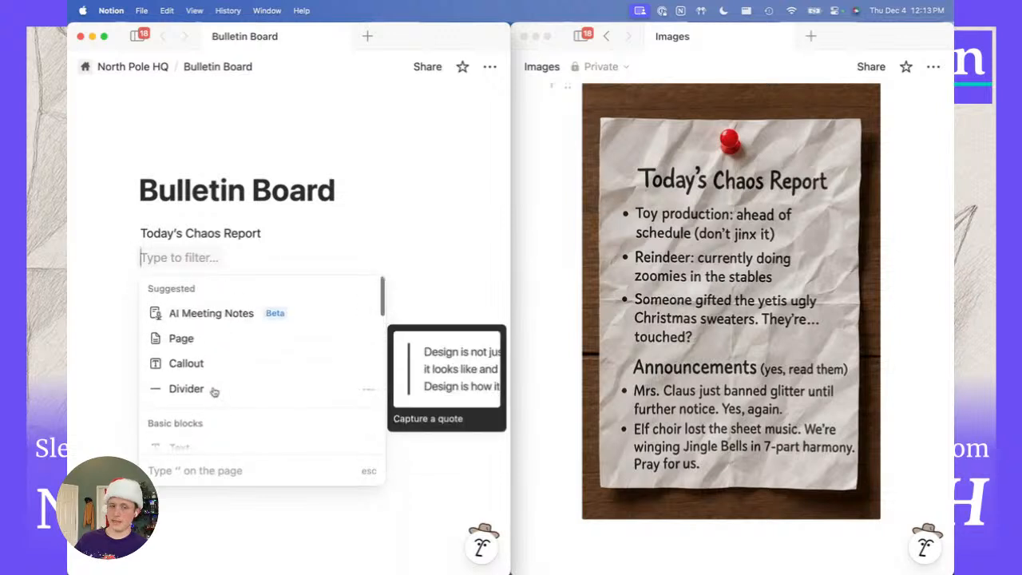
scroll(214, 392, down, 1)
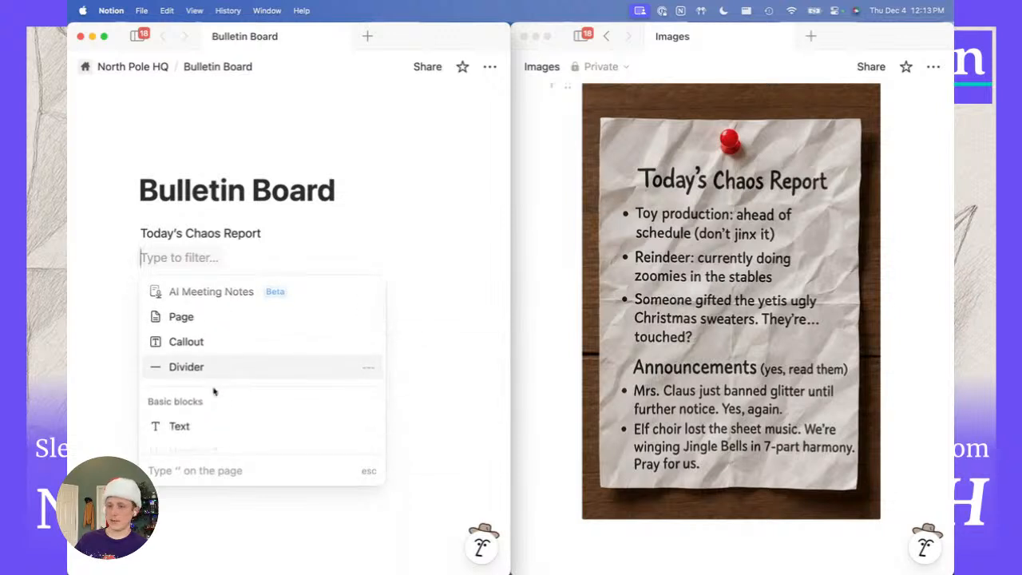
scroll(214, 392, down, 3)
scroll(214, 391, down, 10)
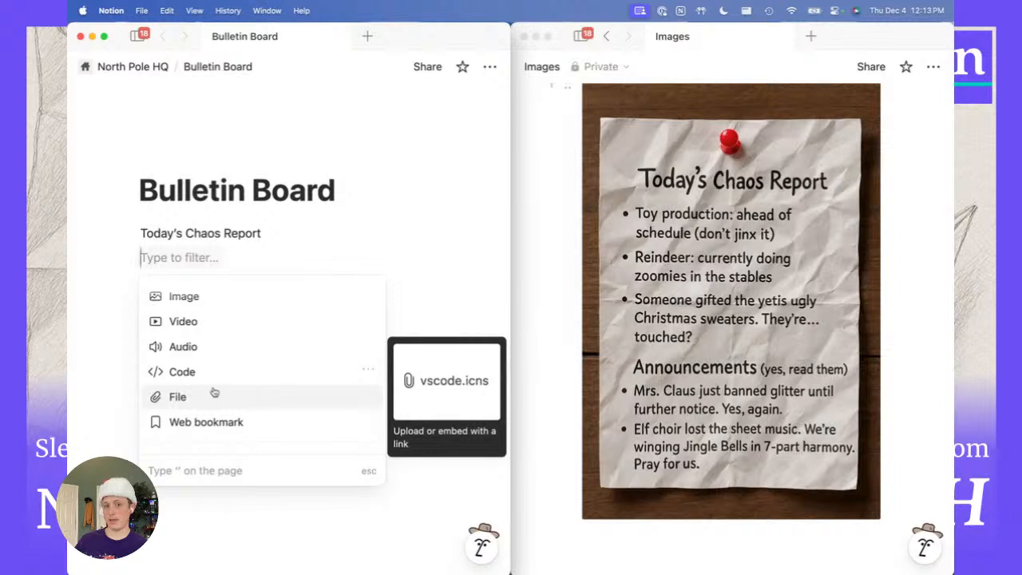
scroll(214, 392, down, 8)
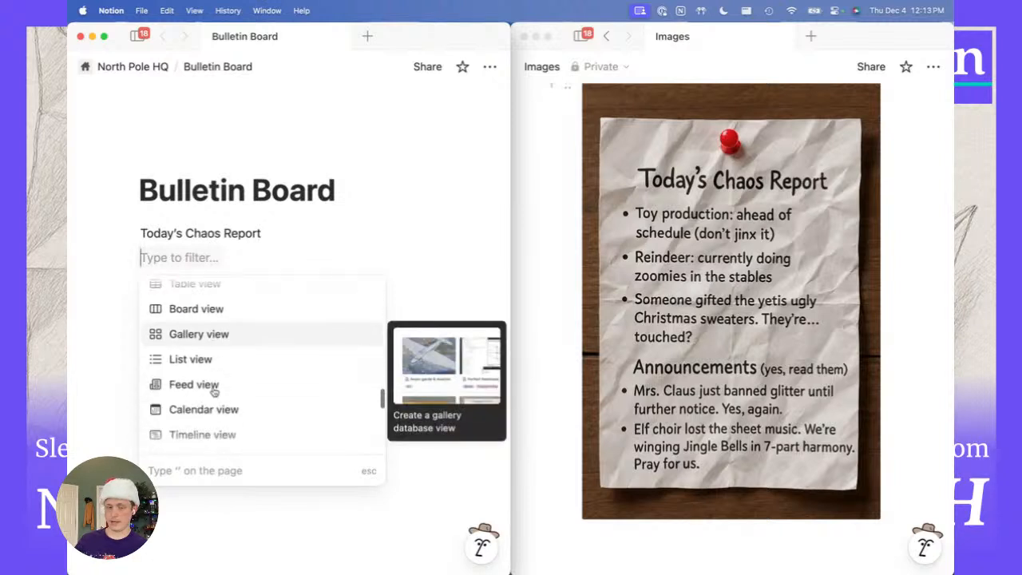
scroll(214, 391, down, 3)
scroll(213, 391, up, 10)
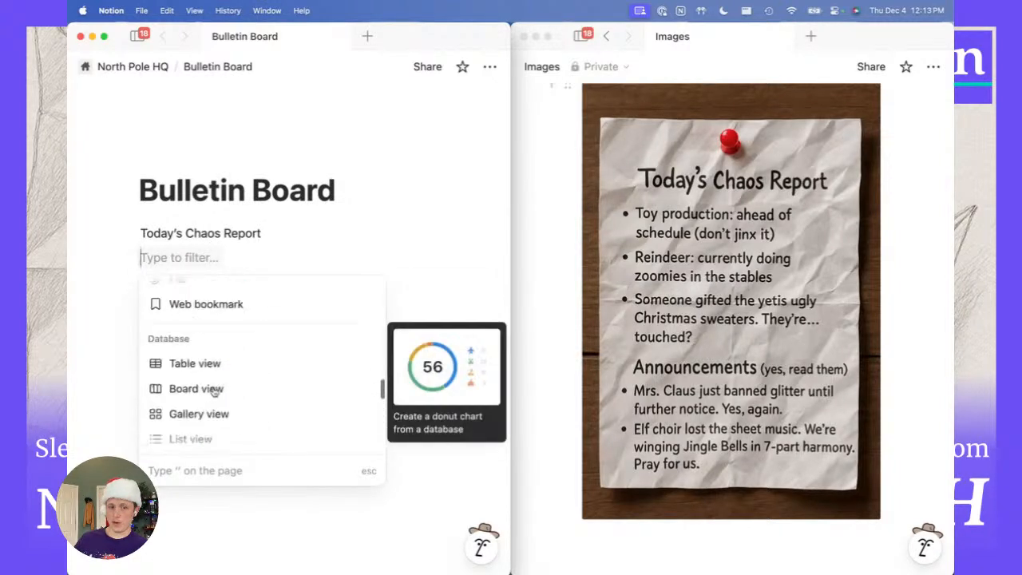
scroll(214, 391, up, 10)
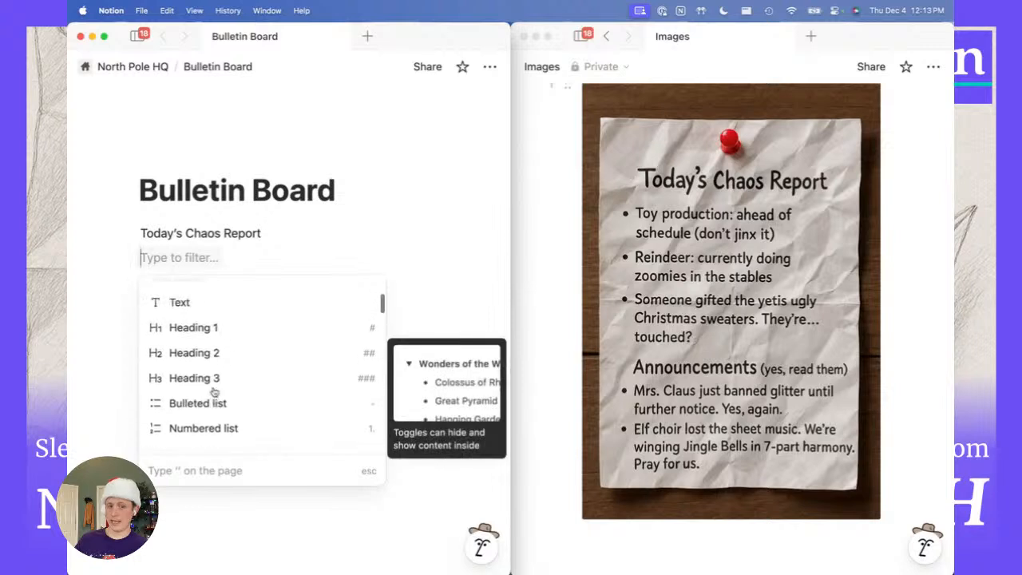
scroll(214, 391, up, 1)
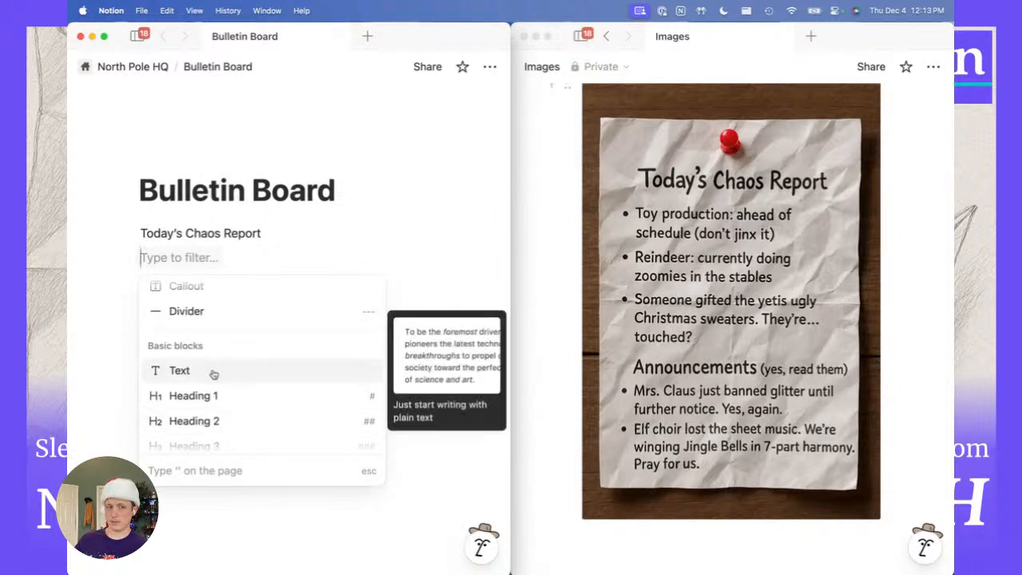
Turn the Today's Chaos Report line into a Heading 1.
click(206, 396)
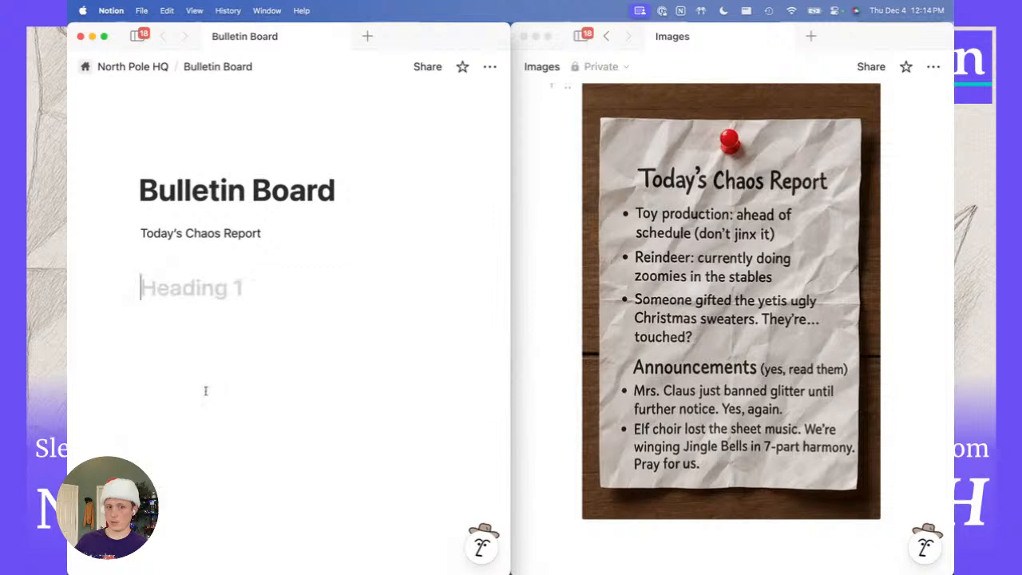
text(Toda)
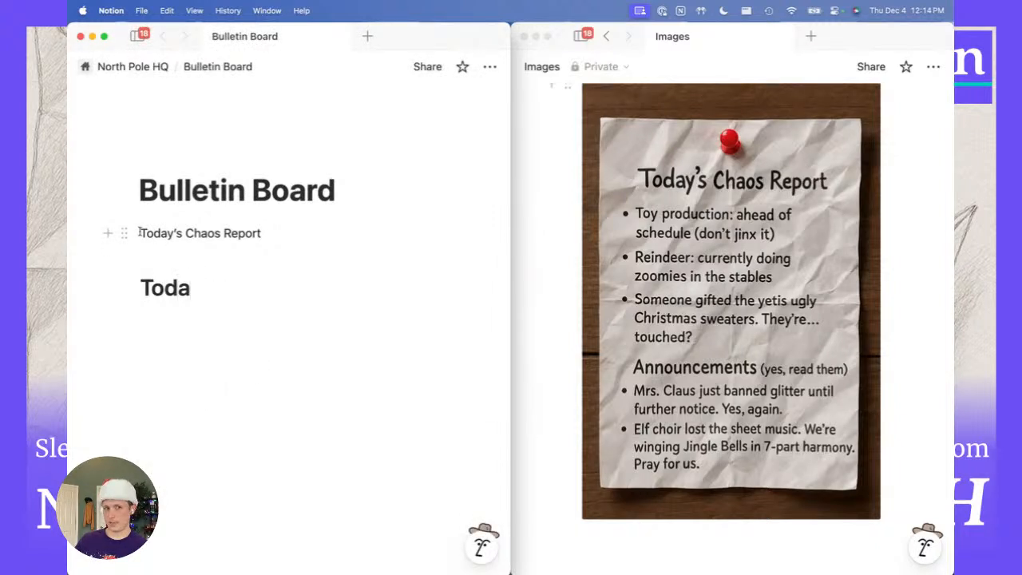
click(123, 233)
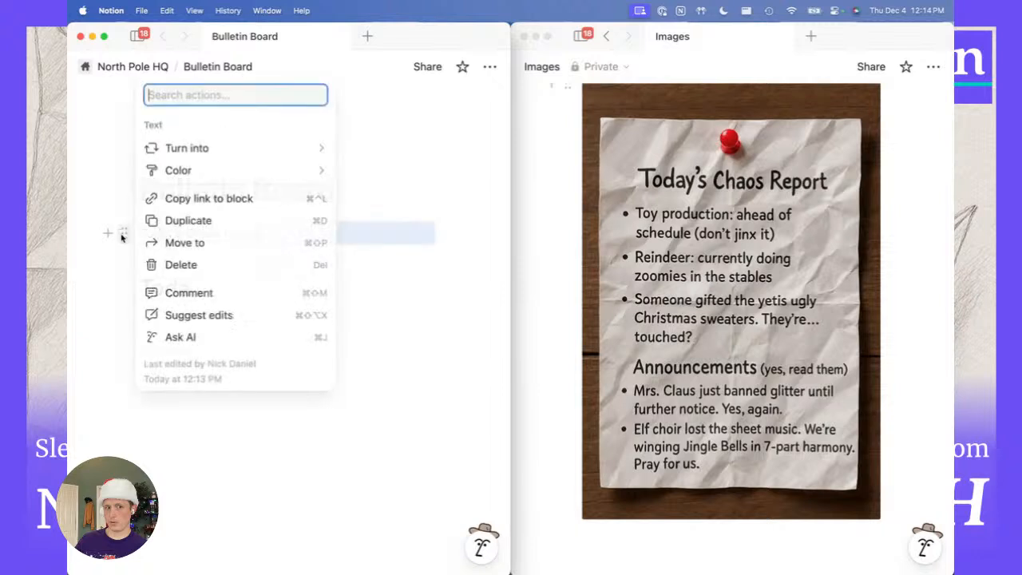
mouse_move(175, 150)
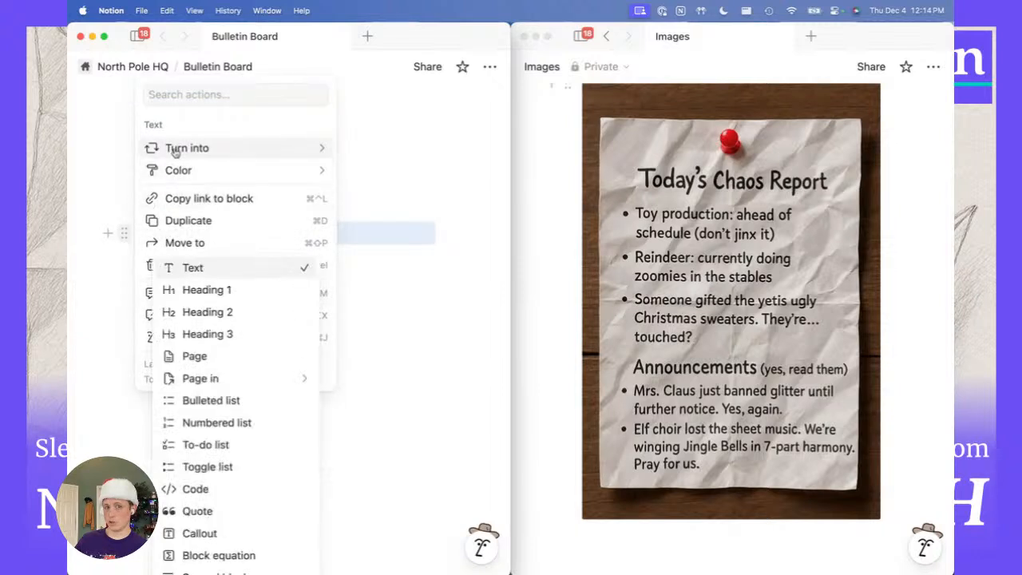
click(216, 288)
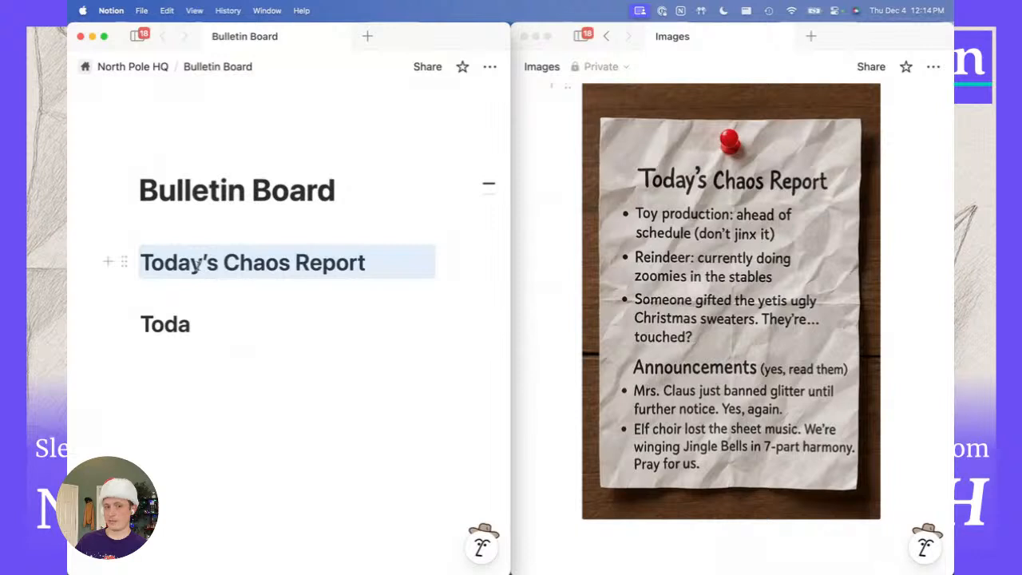
Delete the stray 'Toda' block and add an empty line under the heading.
click(127, 324)
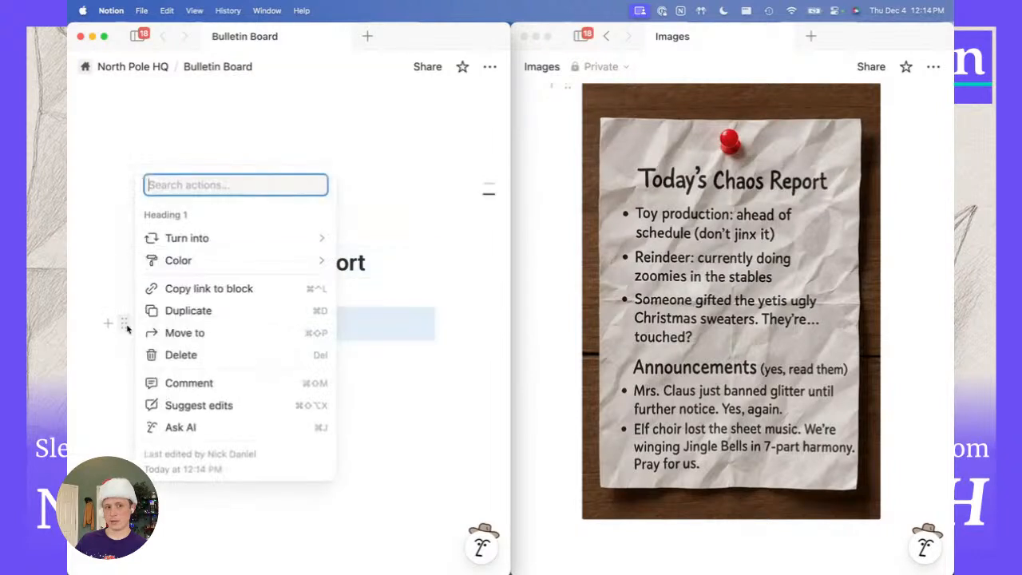
click(180, 354)
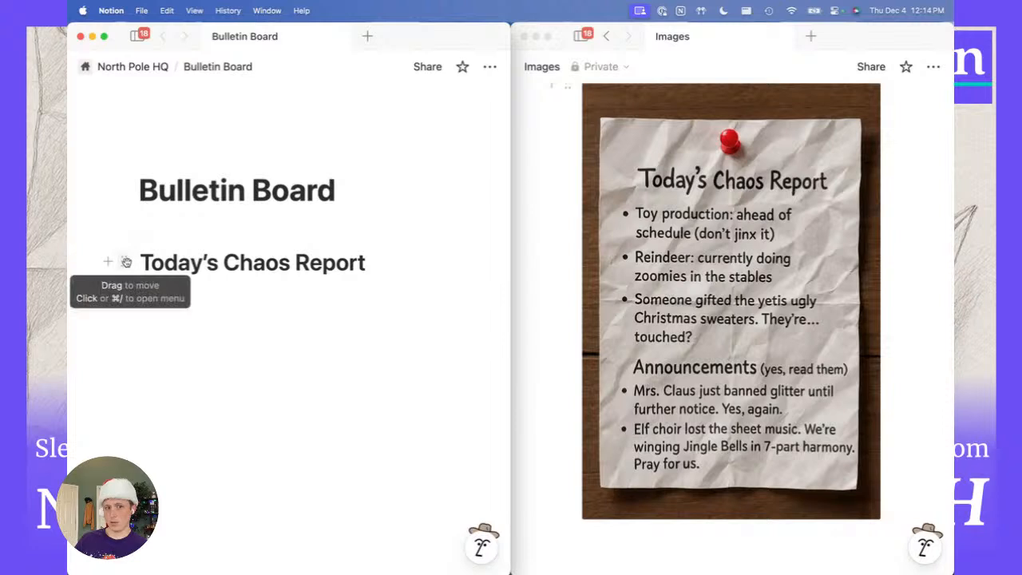
click(126, 262)
mouse_move(172, 176)
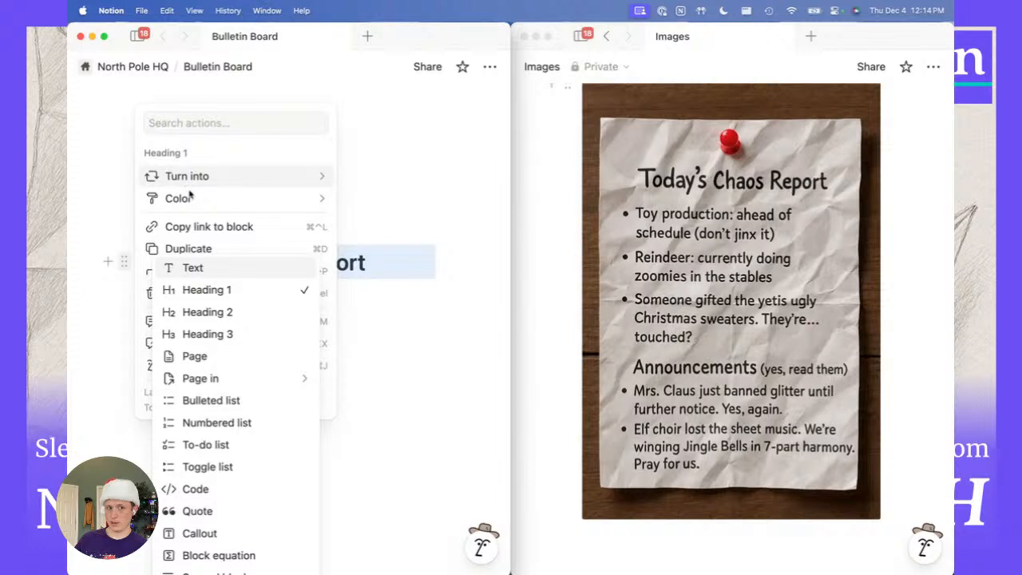
mouse_move(181, 203)
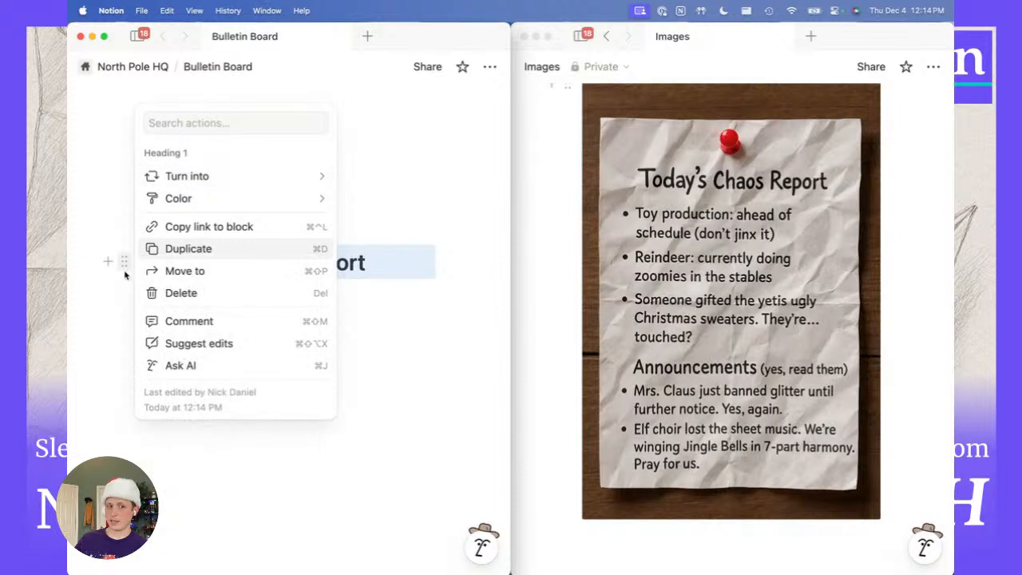
key(Escape)
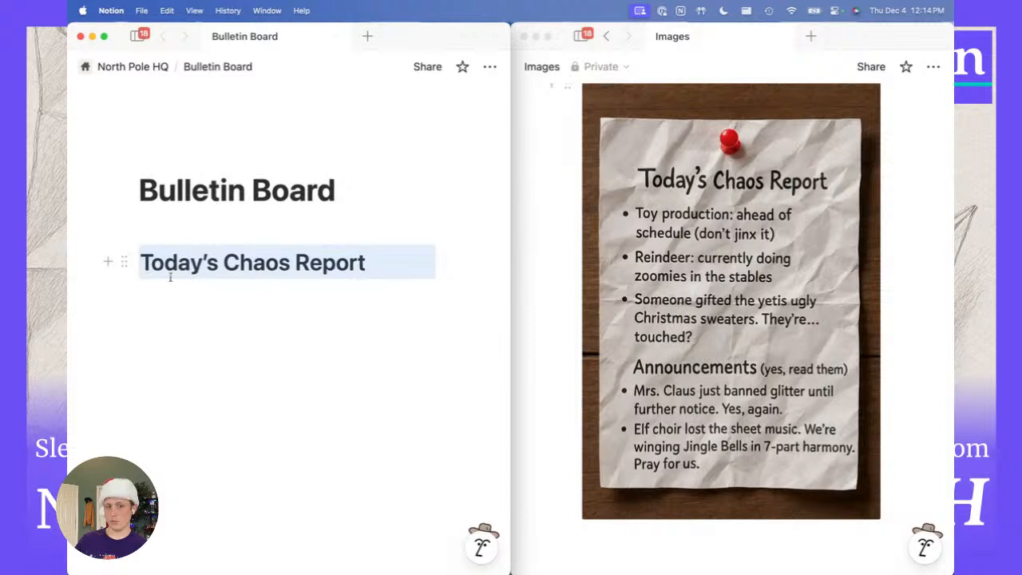
click(283, 292)
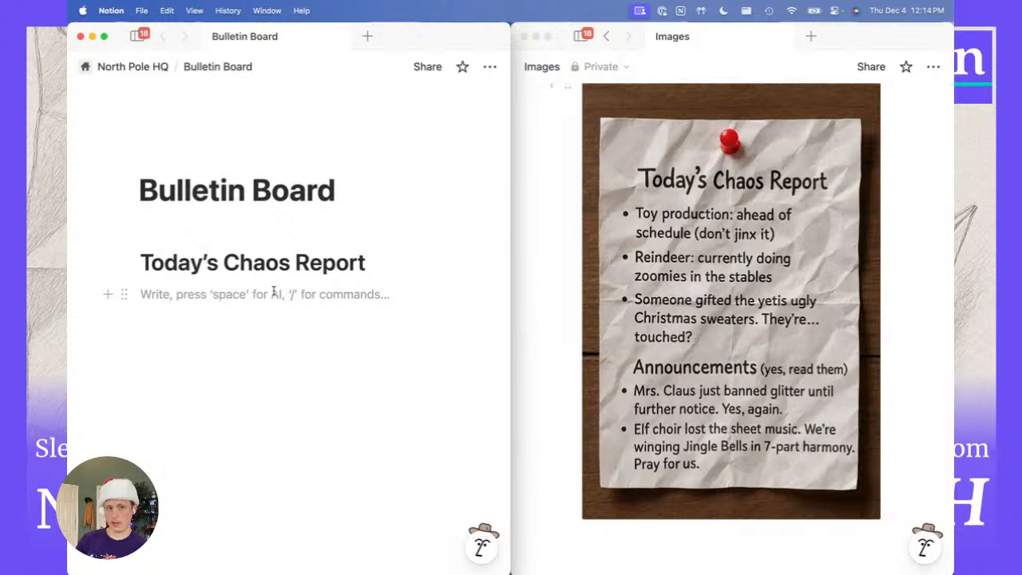
Write 'Toy production: ahead of schedule' and 'Reindeer: currently doing zoomies in the stables' as plain lines.
text(-)
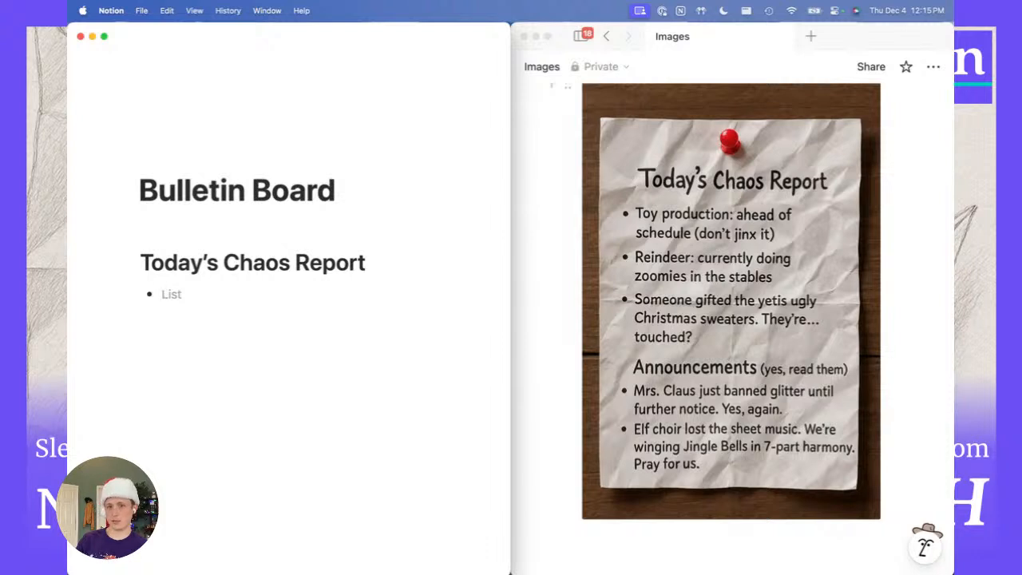
text(To)
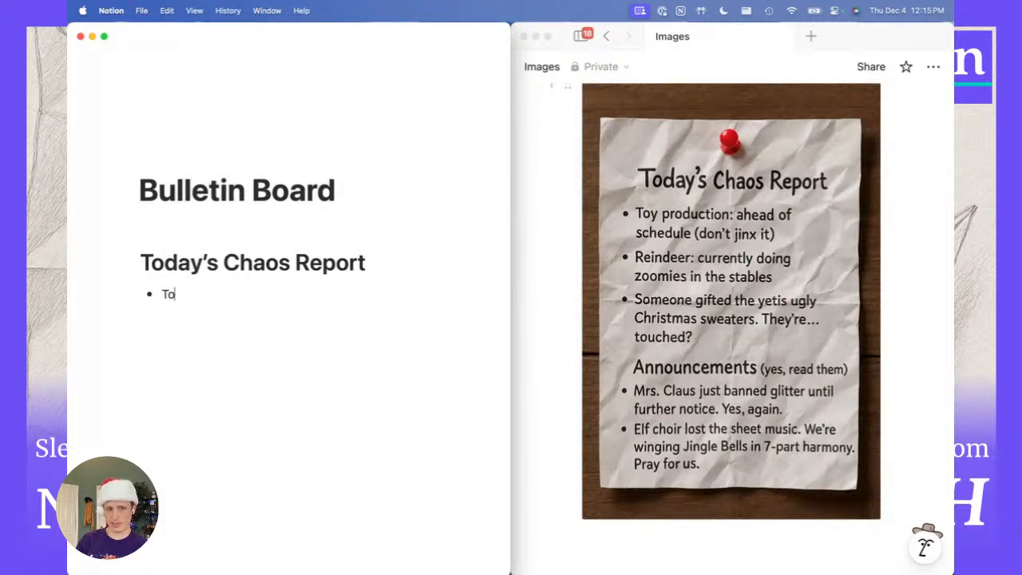
text(y production:)
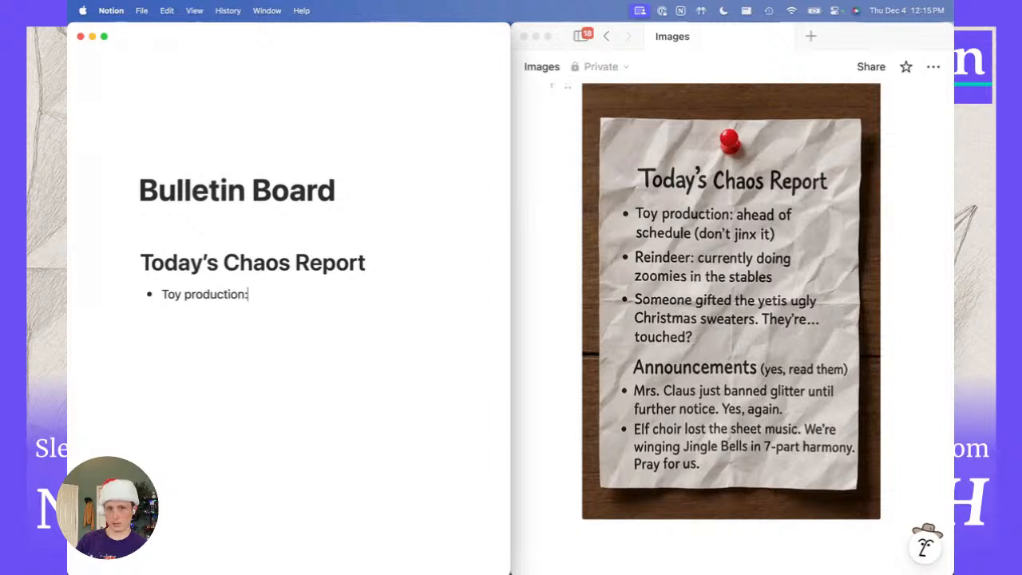
text( ahead of schedule)
key(Return)
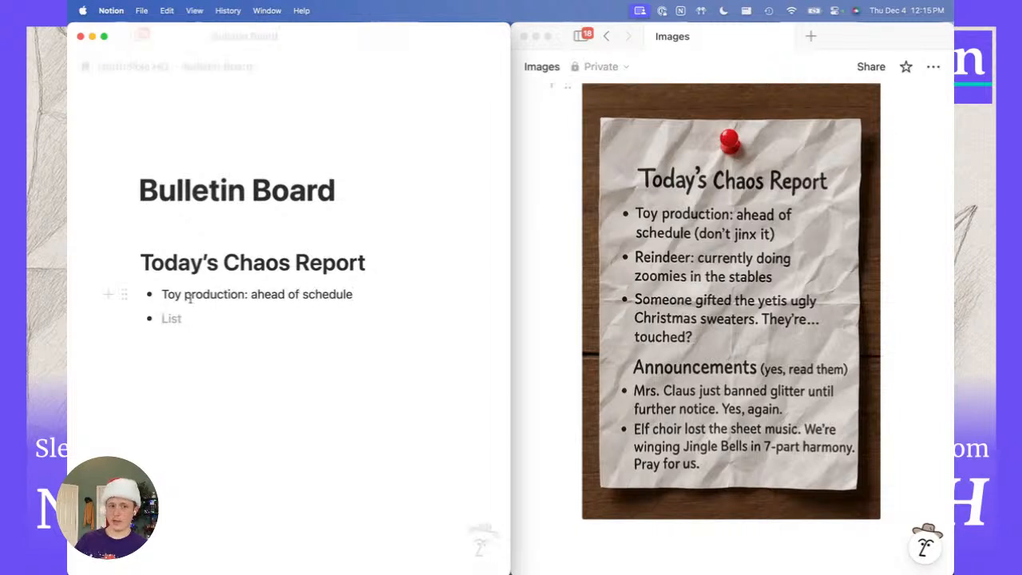
key(BackSpace)
key(BackSpace)
key(BackSpace)
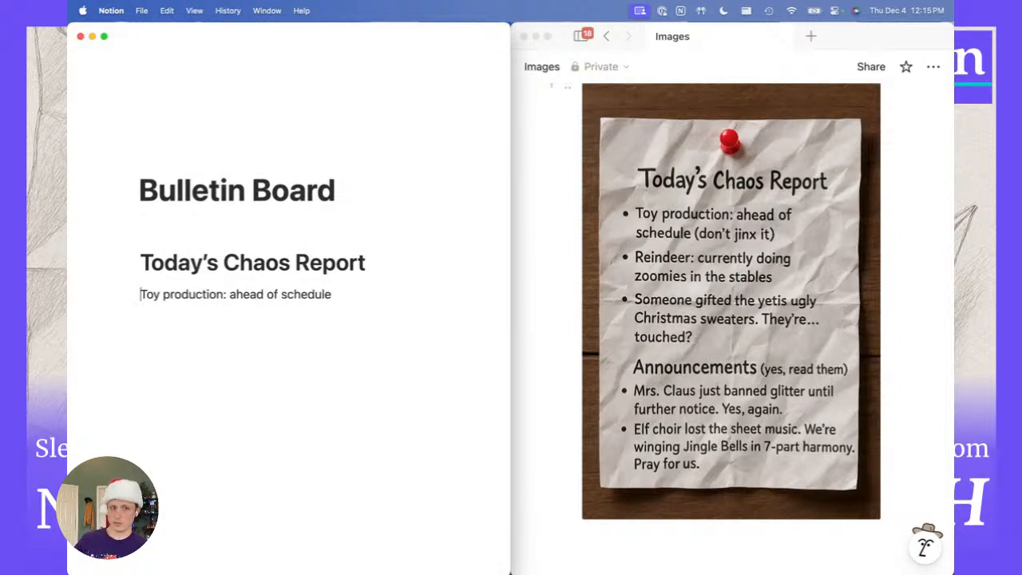
key(super+Right)
key(Return)
text(R)
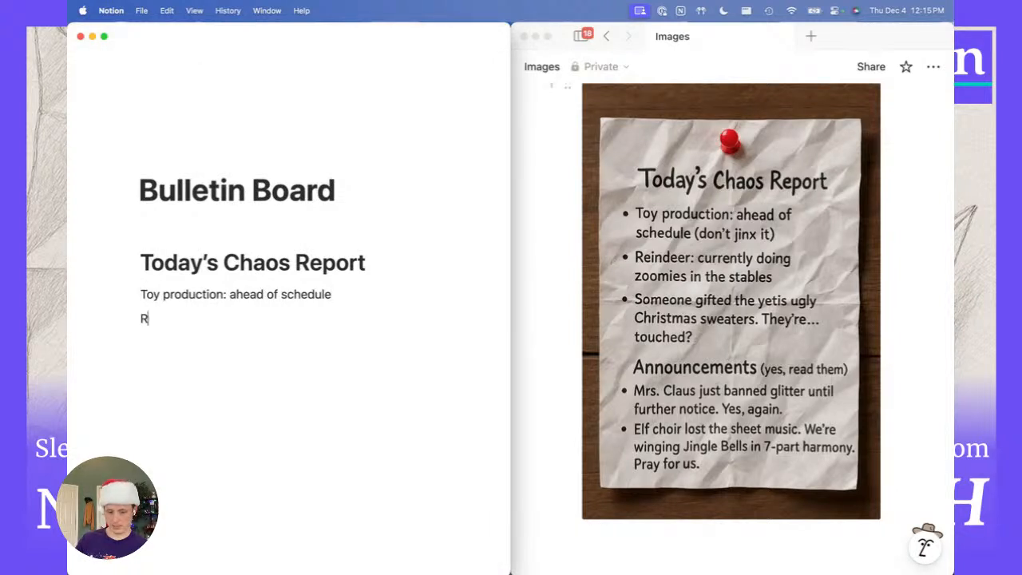
text(eindeer: currently doing )
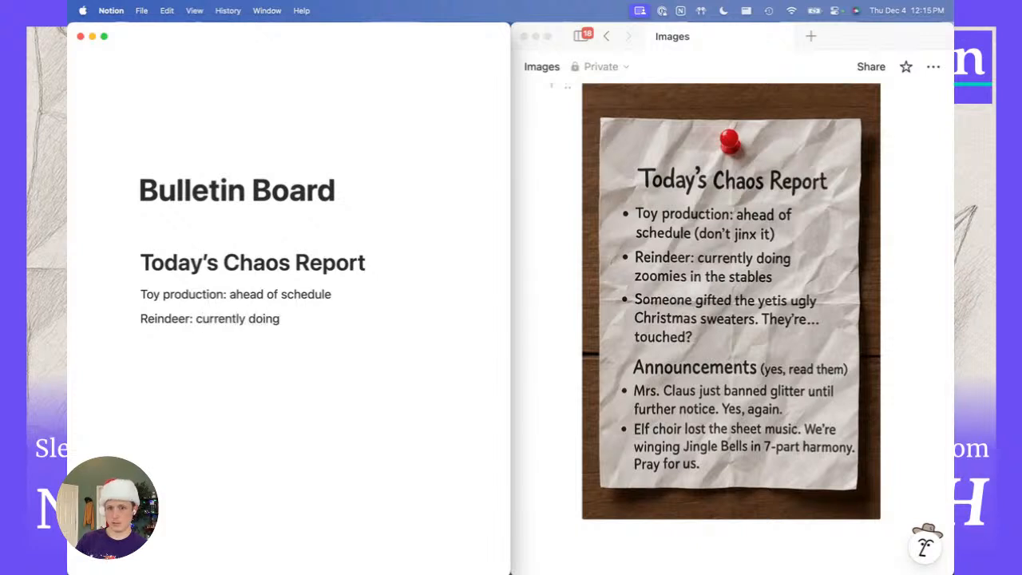
text(zoomies)
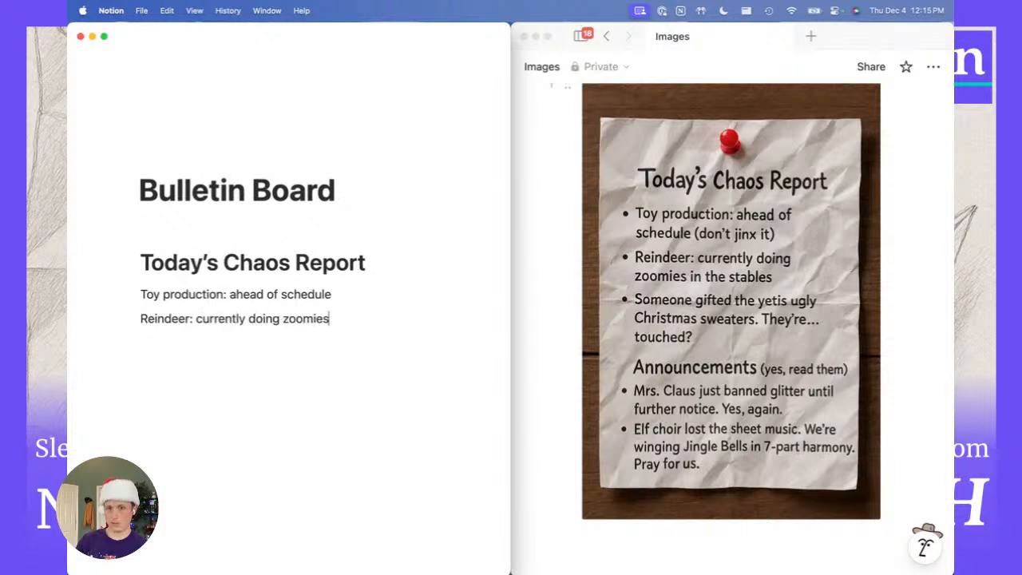
text( in the stables)
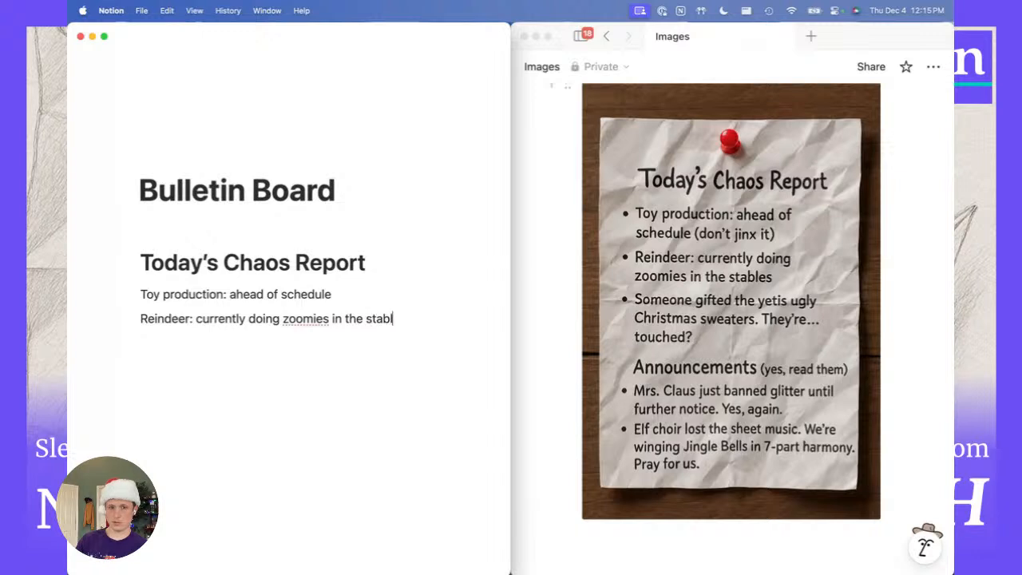
Convert both report lines to a bulleted list, then change them to a numbered list.
shift+click(164, 294)
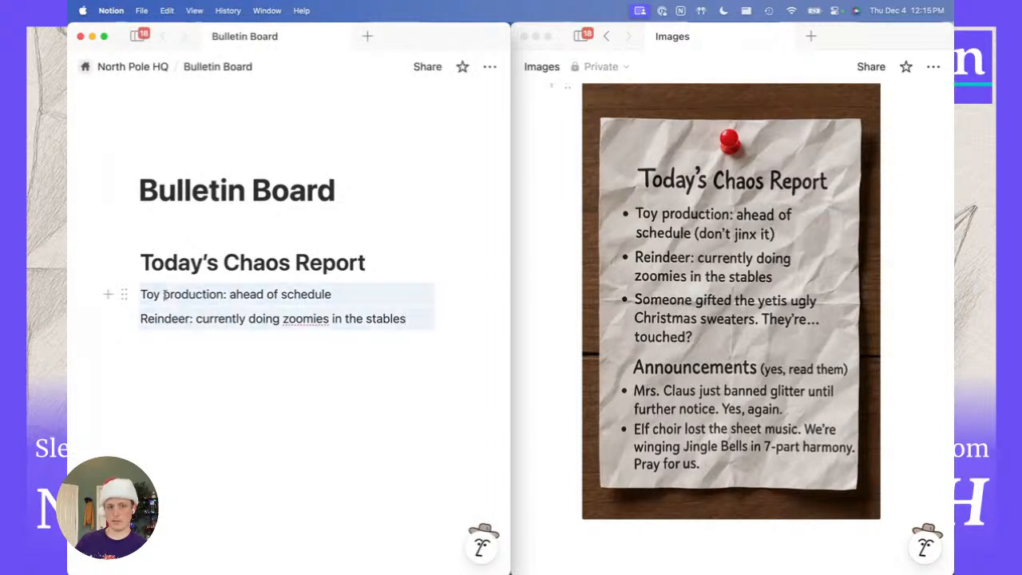
click(124, 294)
mouse_move(190, 230)
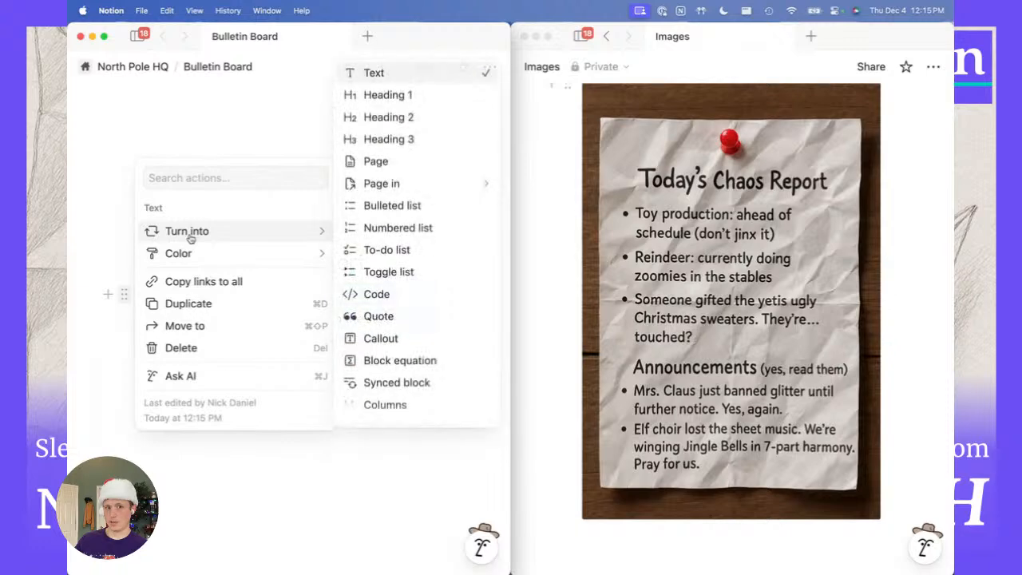
click(382, 208)
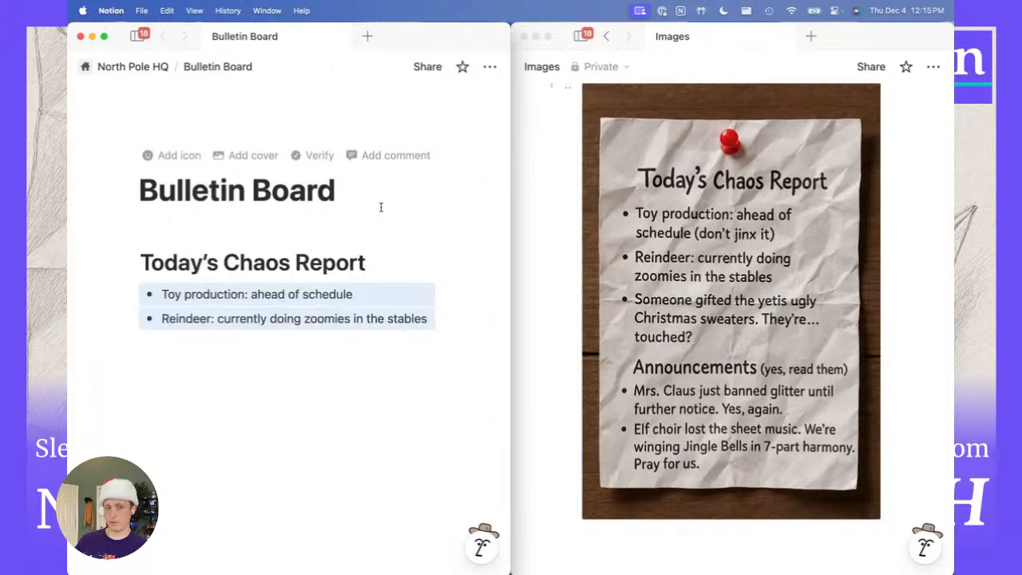
click(124, 294)
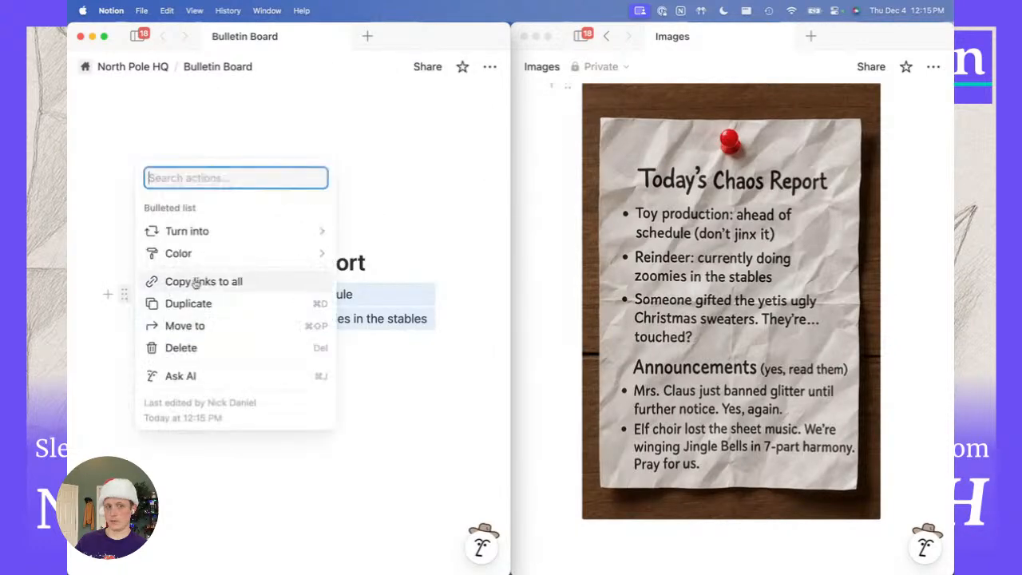
mouse_move(223, 233)
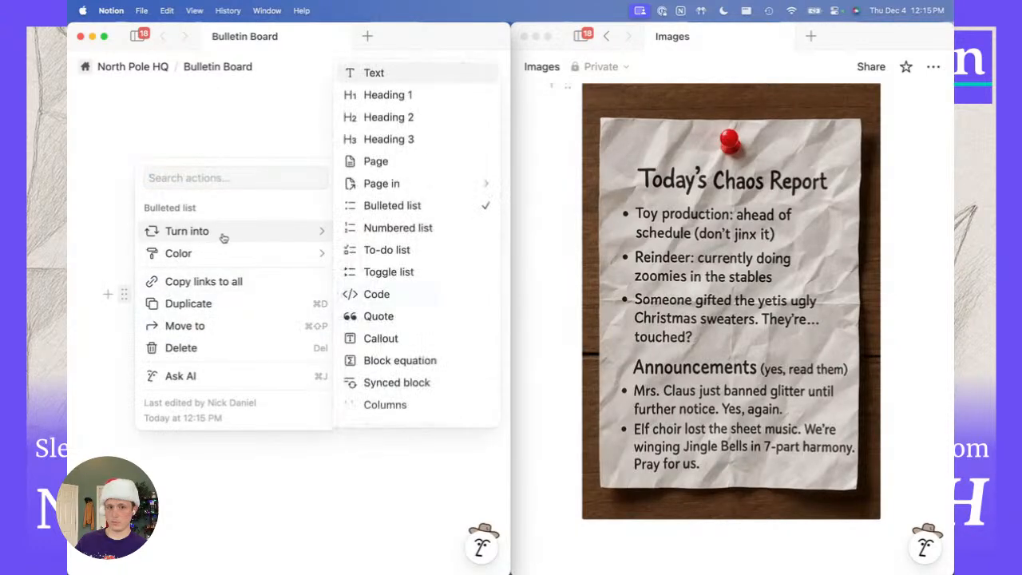
click(407, 229)
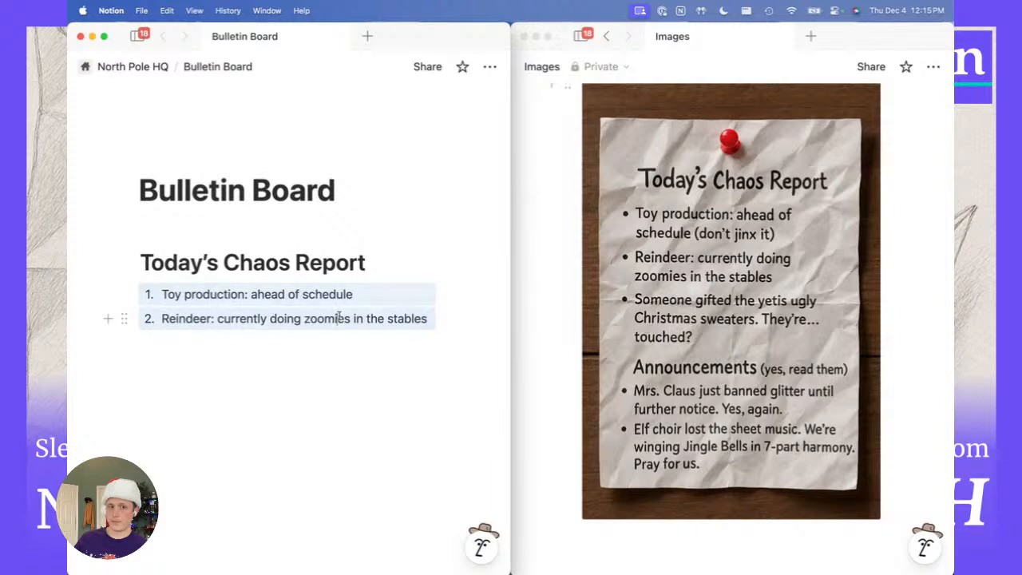
click(456, 340)
Add item 3: 'Someone gifted the yetis ugly Christmas sweaters. They're... touched?'.
key(Return)
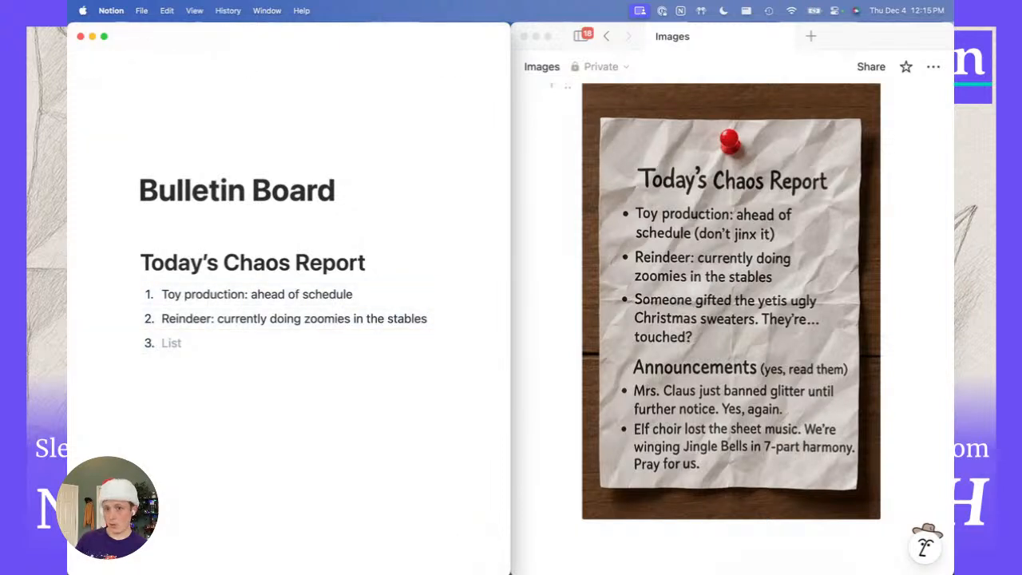
text(Someone )
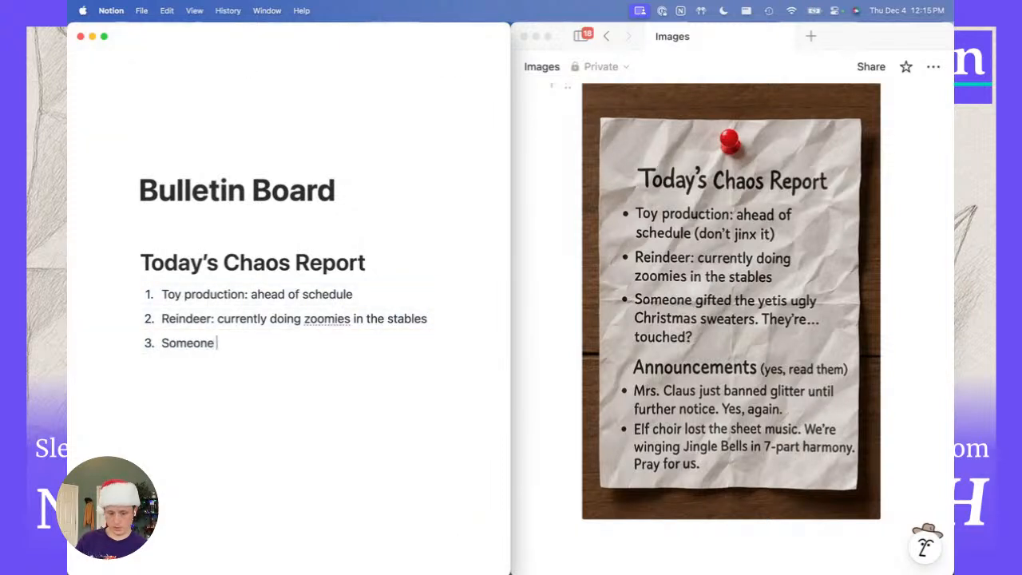
text(gifted the ta)
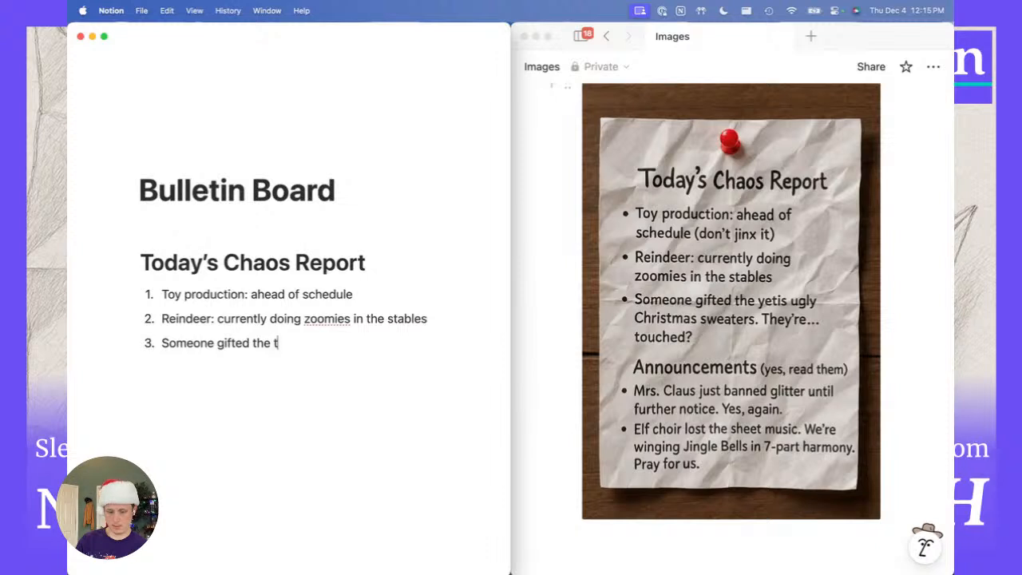
key(BackSpace)
key(BackSpace)
text(yetis )
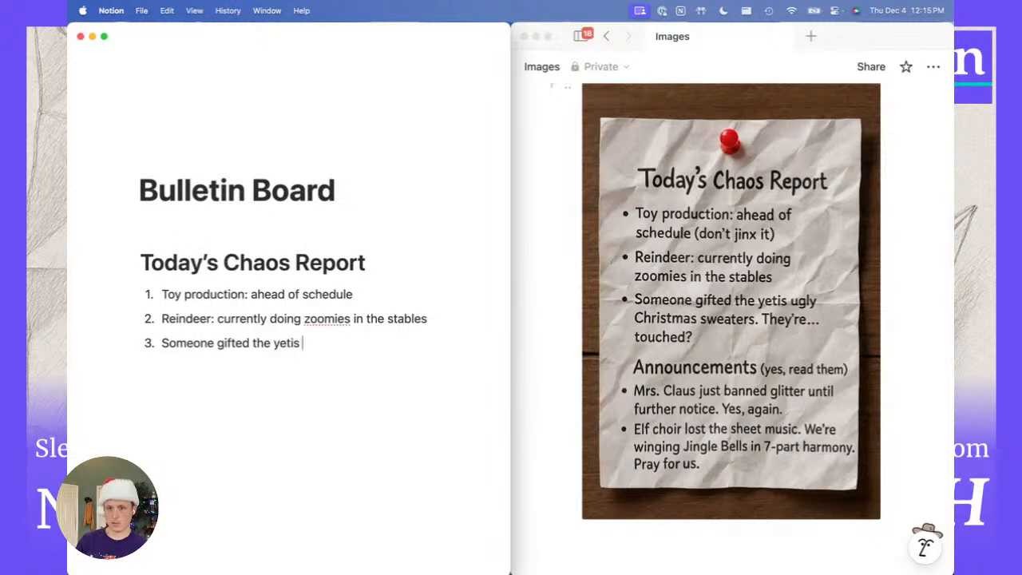
text(ugly Chris)
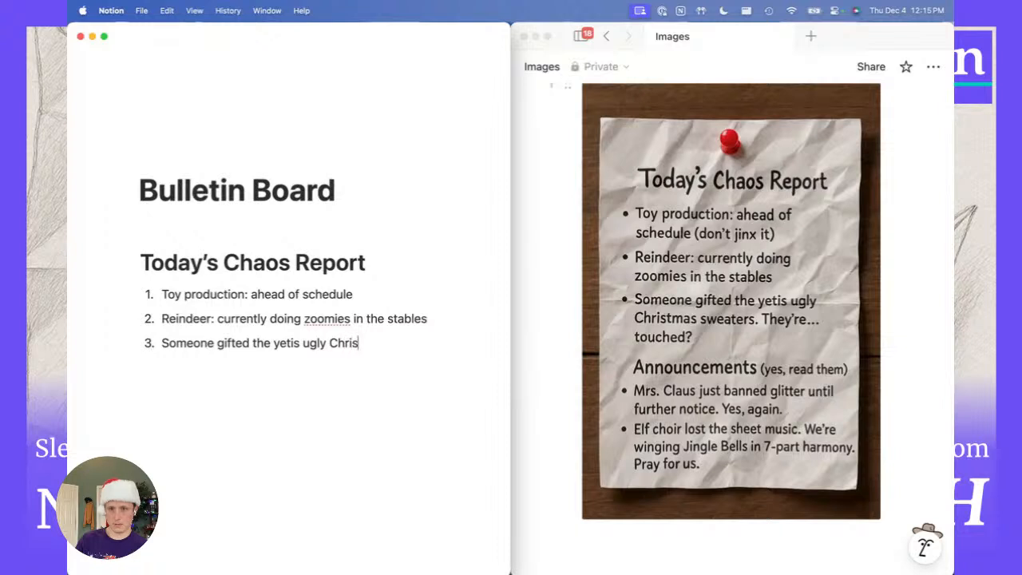
text(tmas sweate)
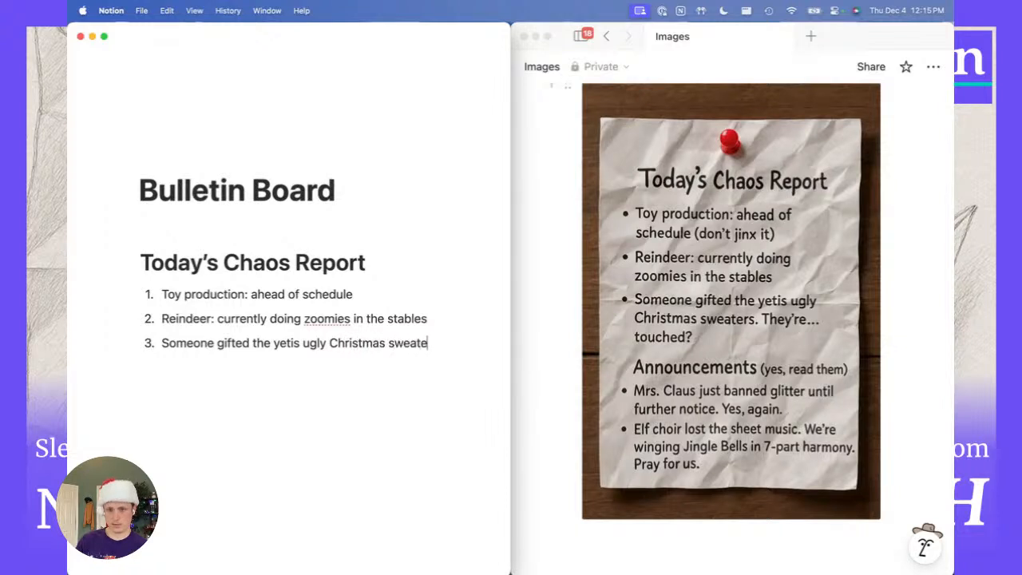
text(rs. They're... touched?)
Select the three list items as whole blocks and bring up their block actions.
key(shift+Up)
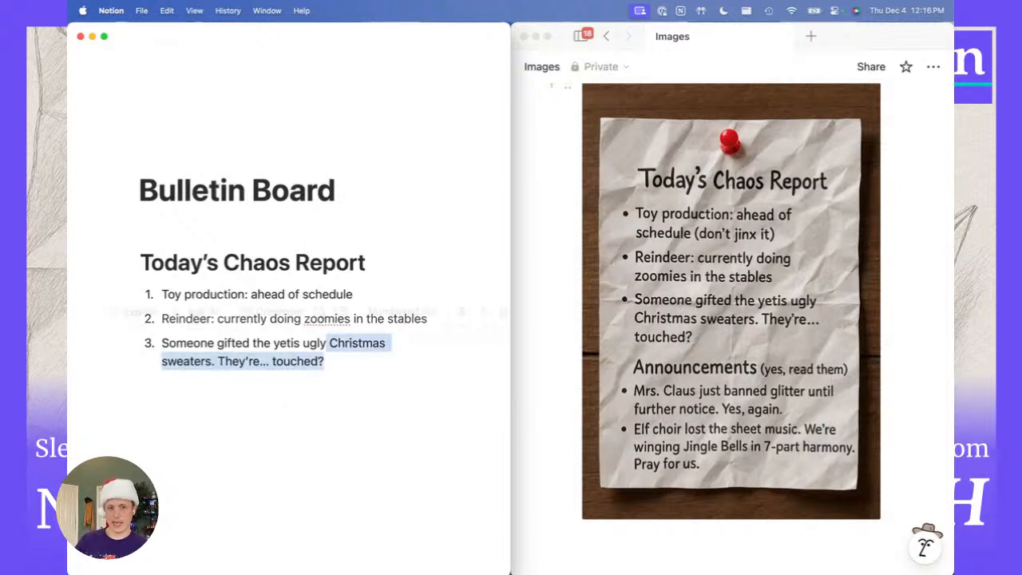
key(shift+Up)
key(shift+Up)
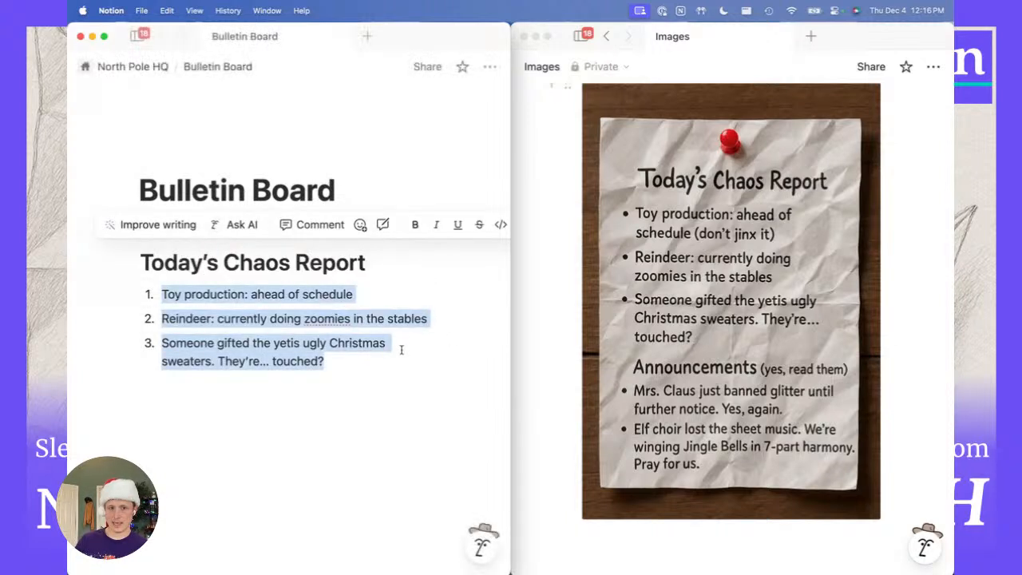
click(365, 360)
drag(365, 360, 195, 294)
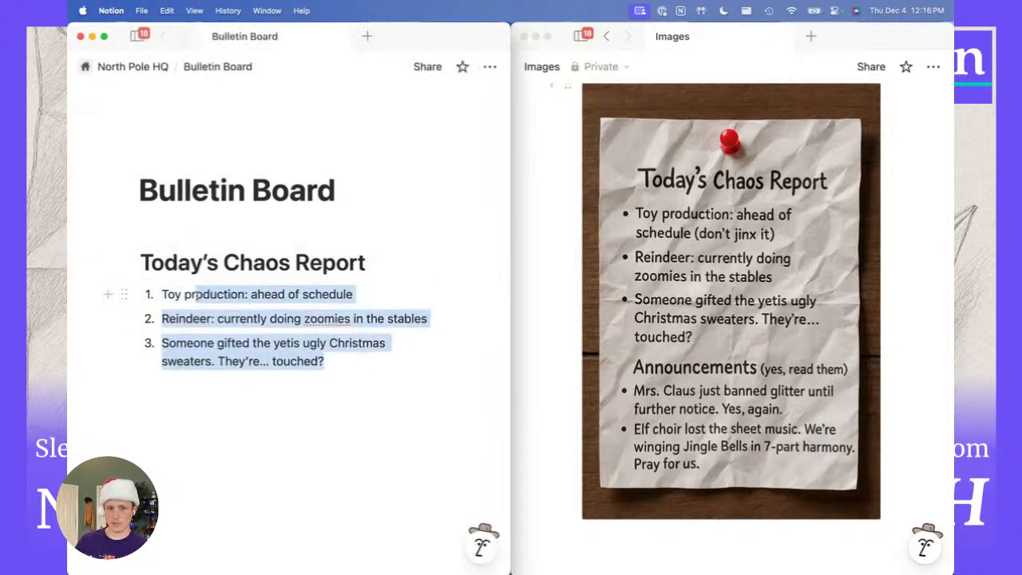
click(256, 404)
drag(258, 408, 181, 297)
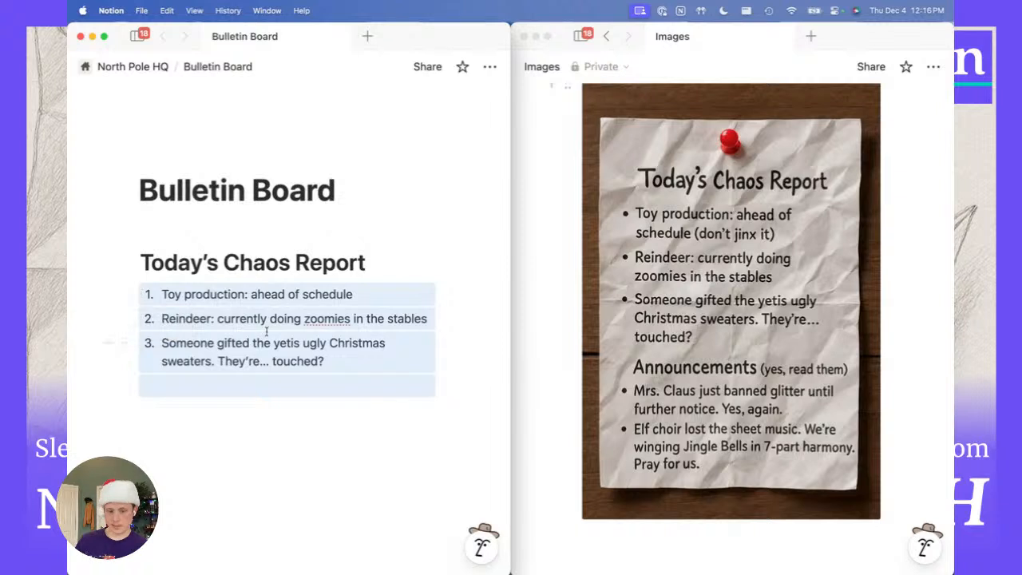
key(super+slash)
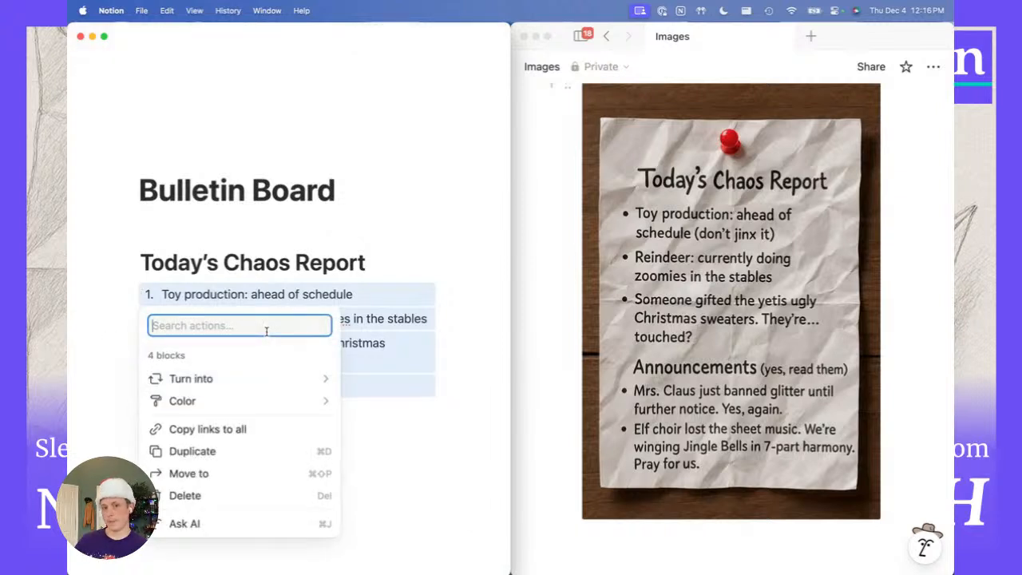
Convert the three numbered Chaos Report items into a bulleted list using the 'lis' action search.
click(125, 293)
click(124, 295)
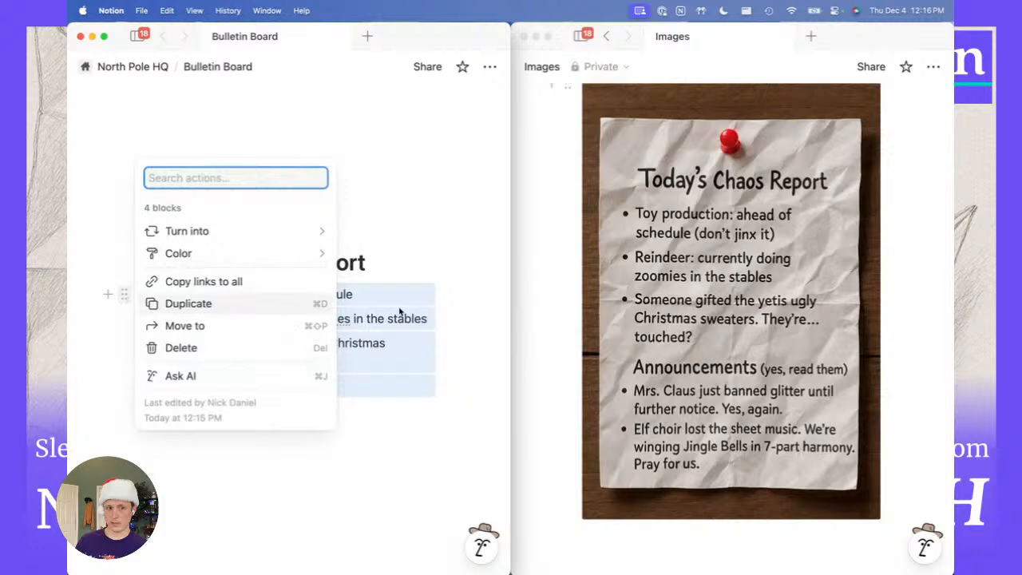
key(Escape)
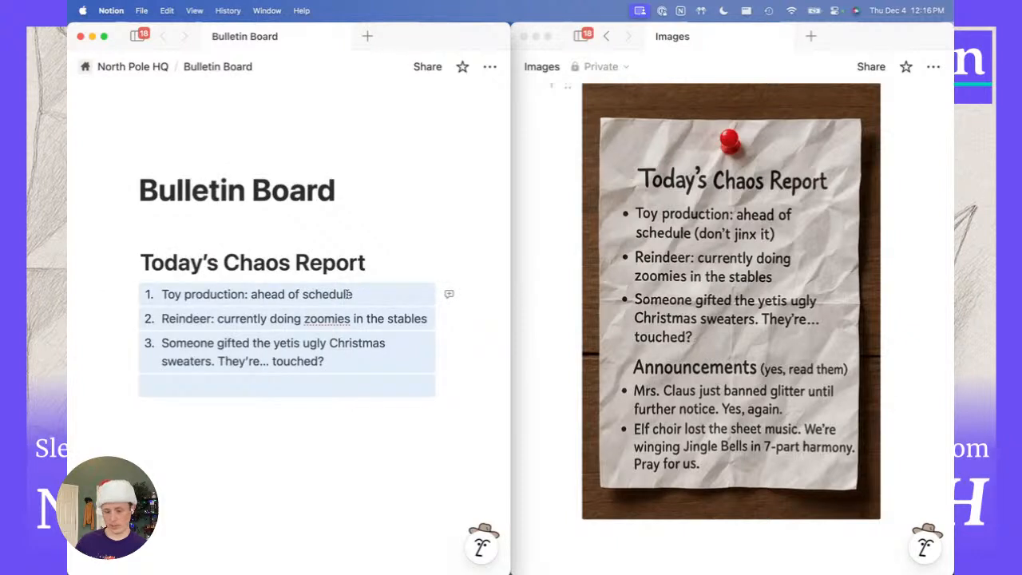
key(super+slash)
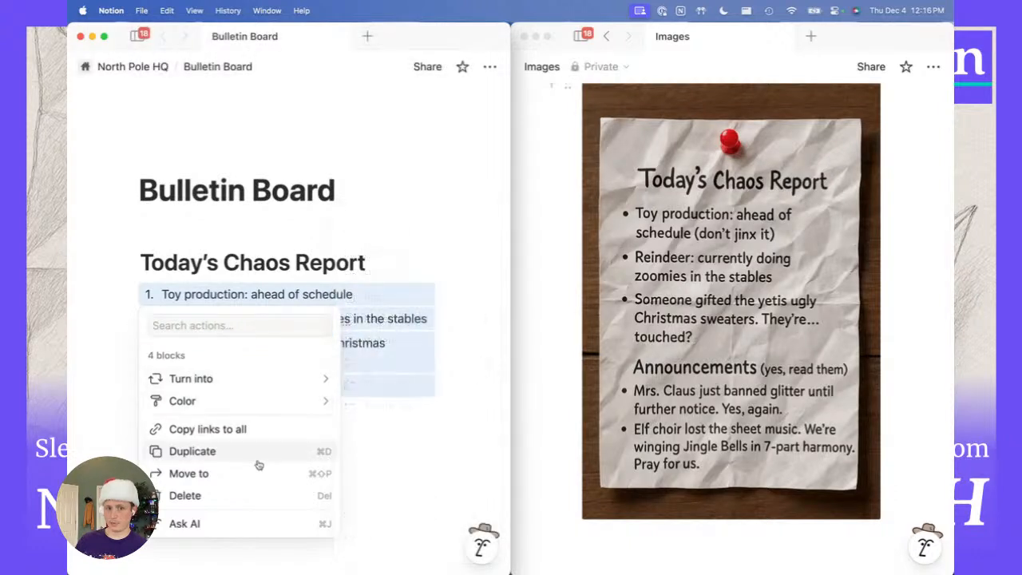
mouse_move(261, 381)
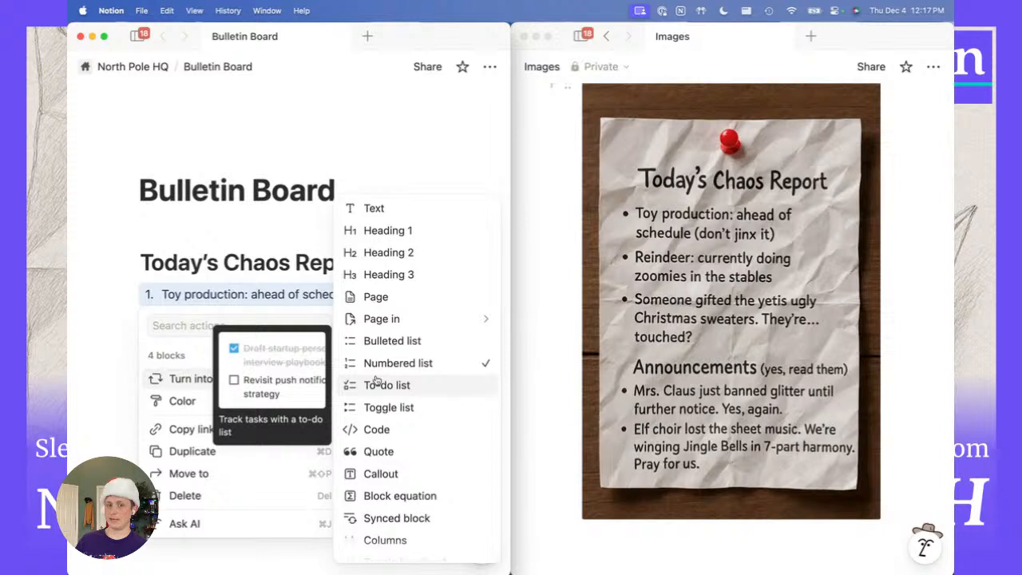
click(224, 324)
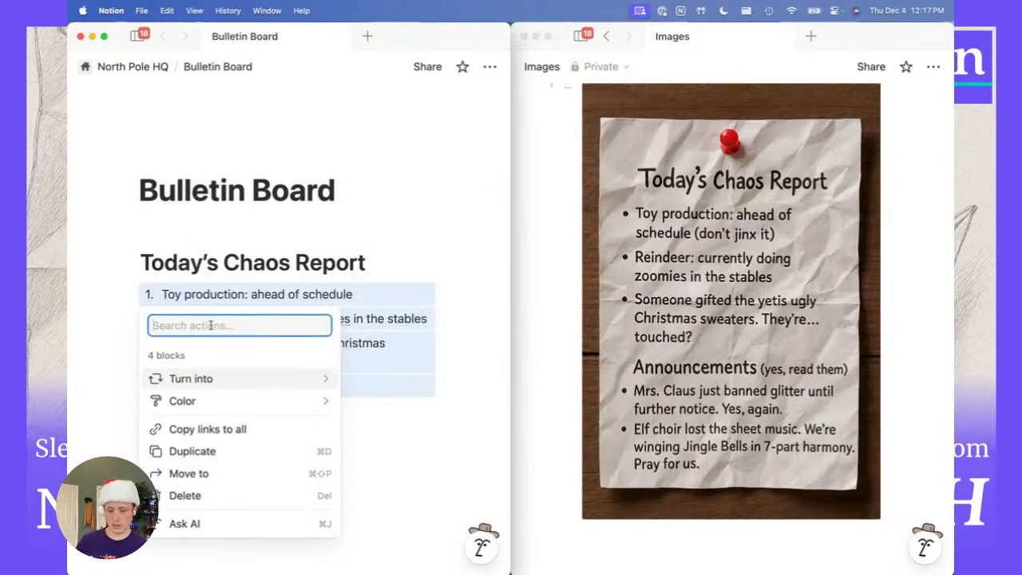
text(lis)
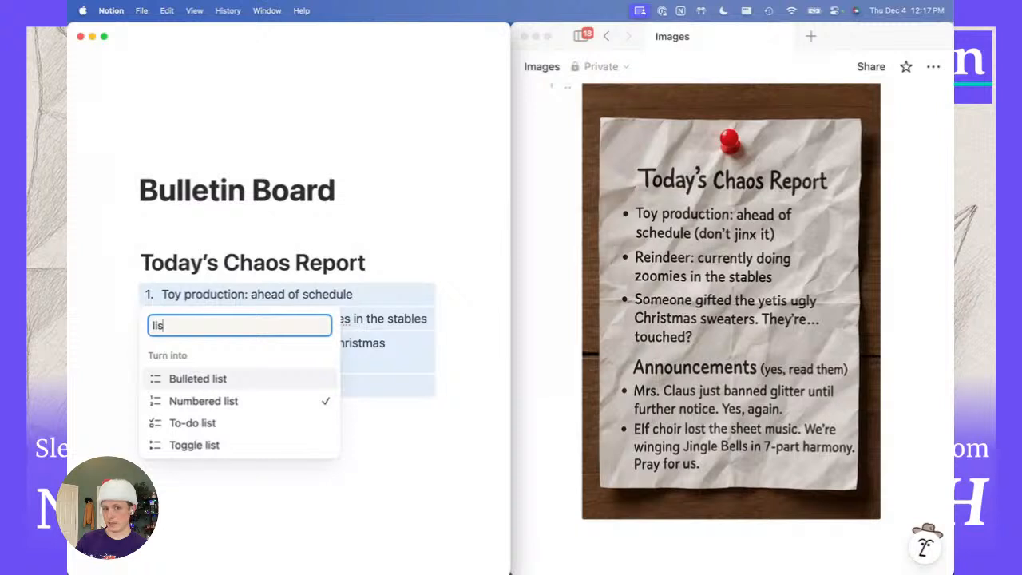
key(Down)
key(Down)
key(Down)
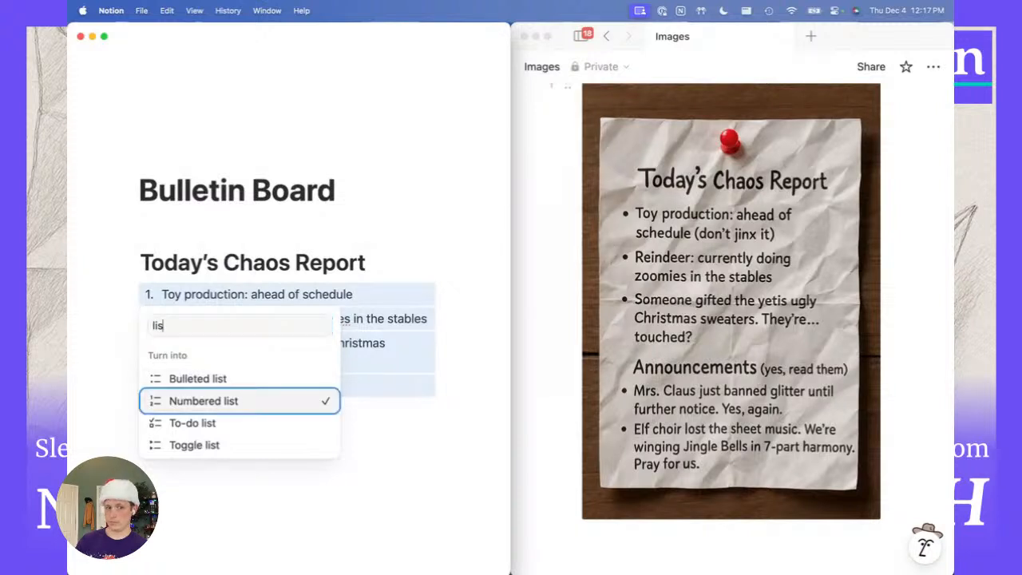
key(Up)
key(Up)
key(Up)
key(Return)
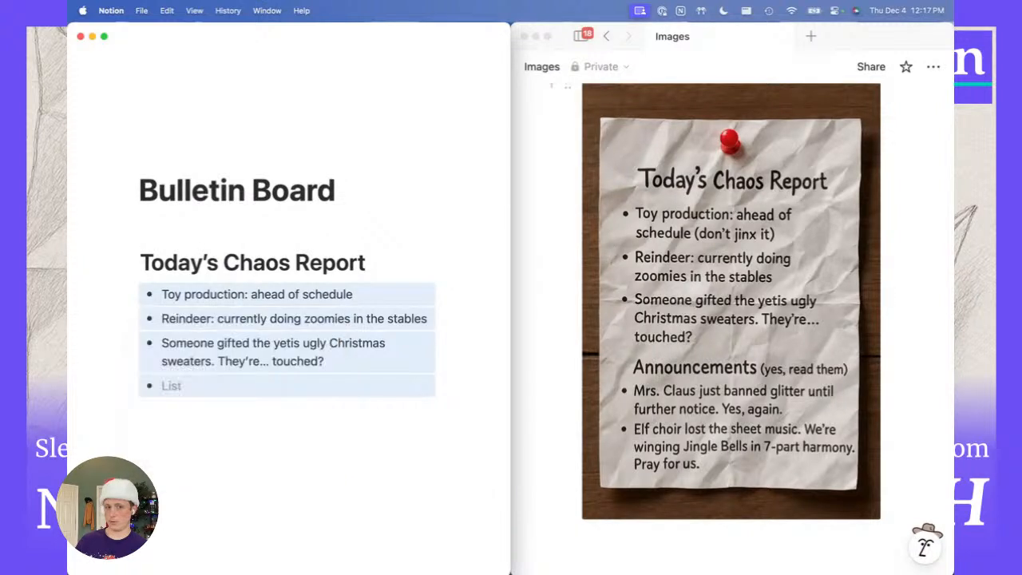
click(188, 423)
click(181, 389)
Delete the empty trailing bullet and add blank plain-text lines beneath the list.
key(BackSpace)
key(BackSpace)
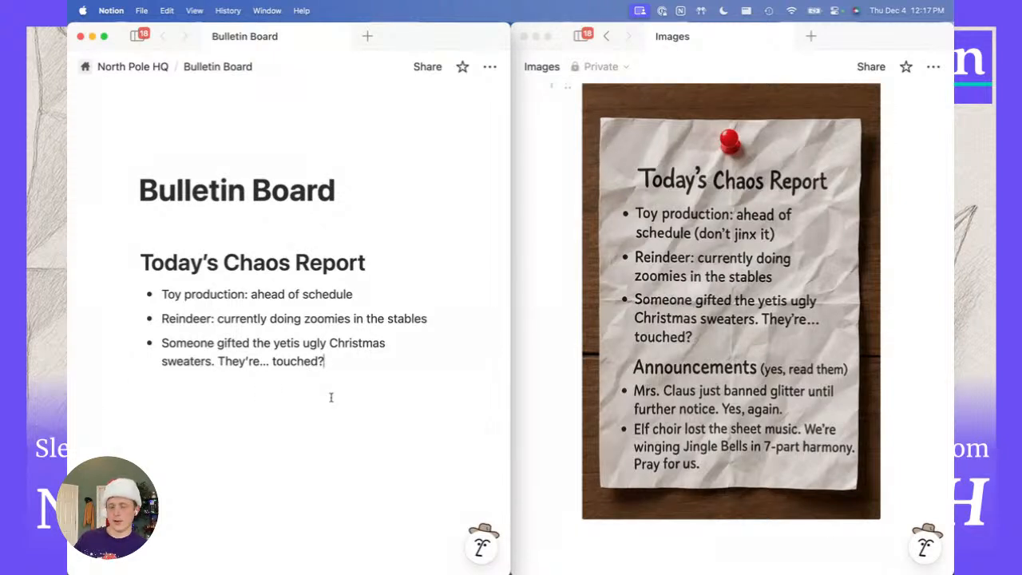
key(Return)
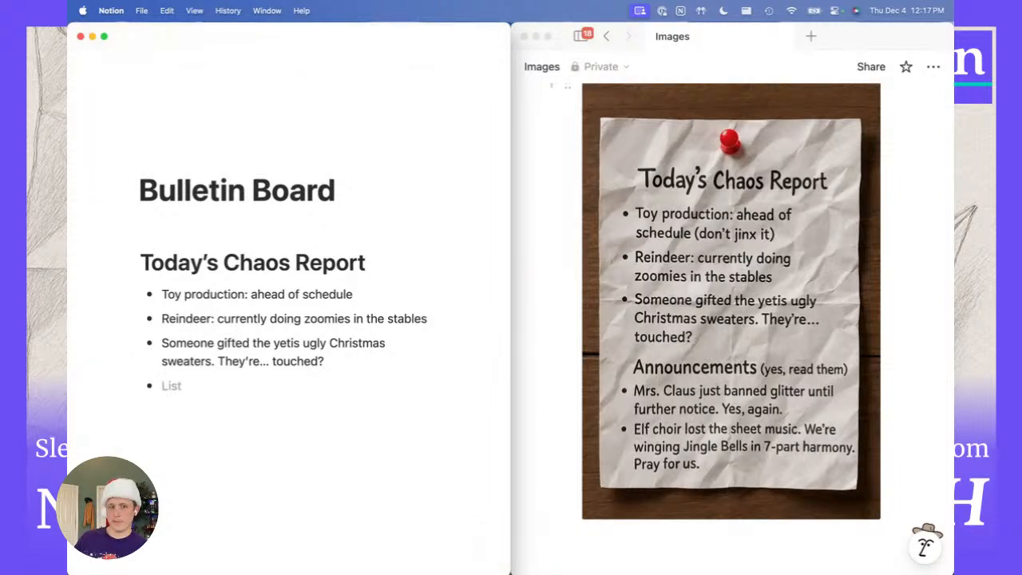
key(Return)
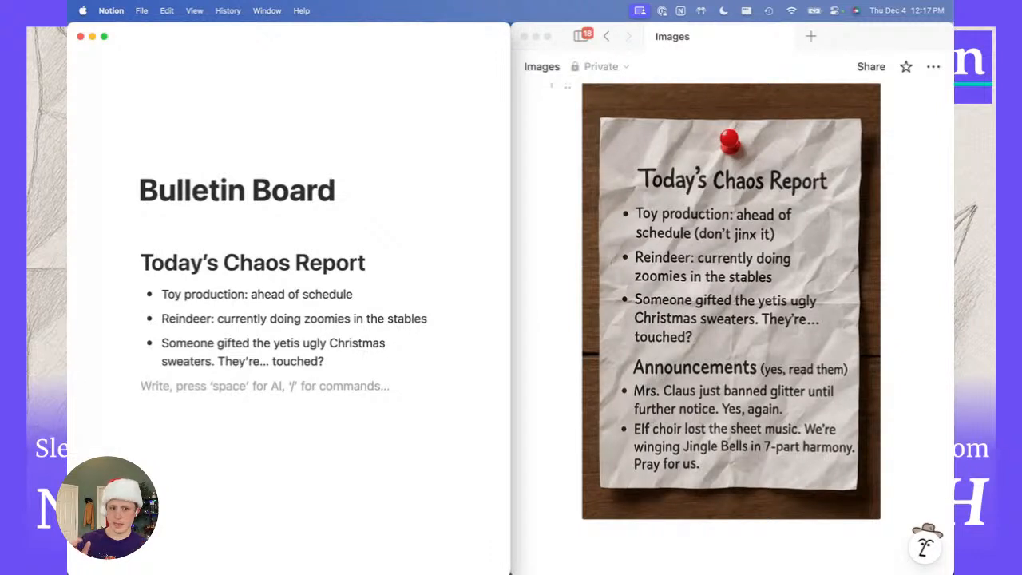
key(Return)
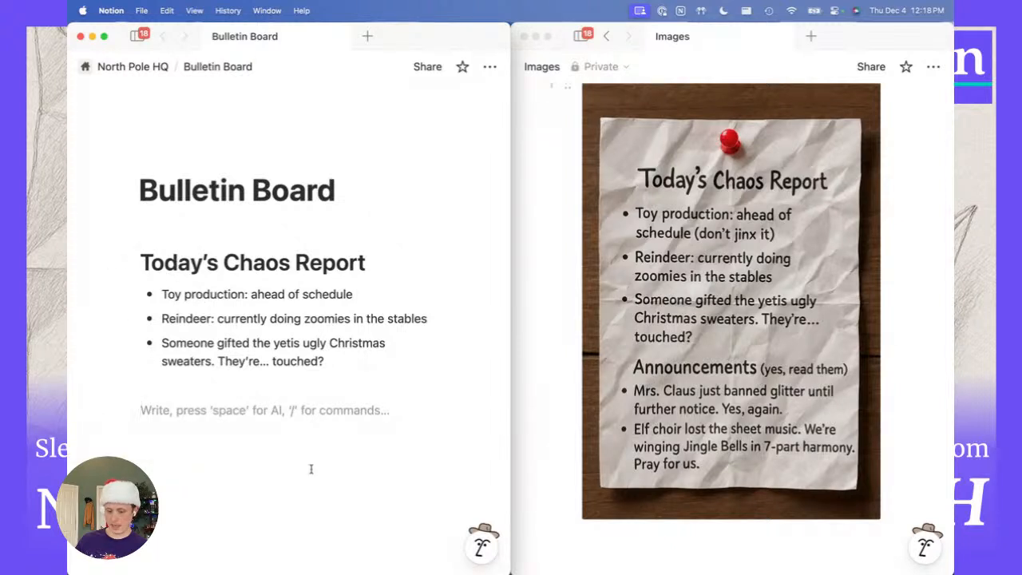
Add a Heading 2 titled 'Announcements' below the Chaos Report.
text(/)
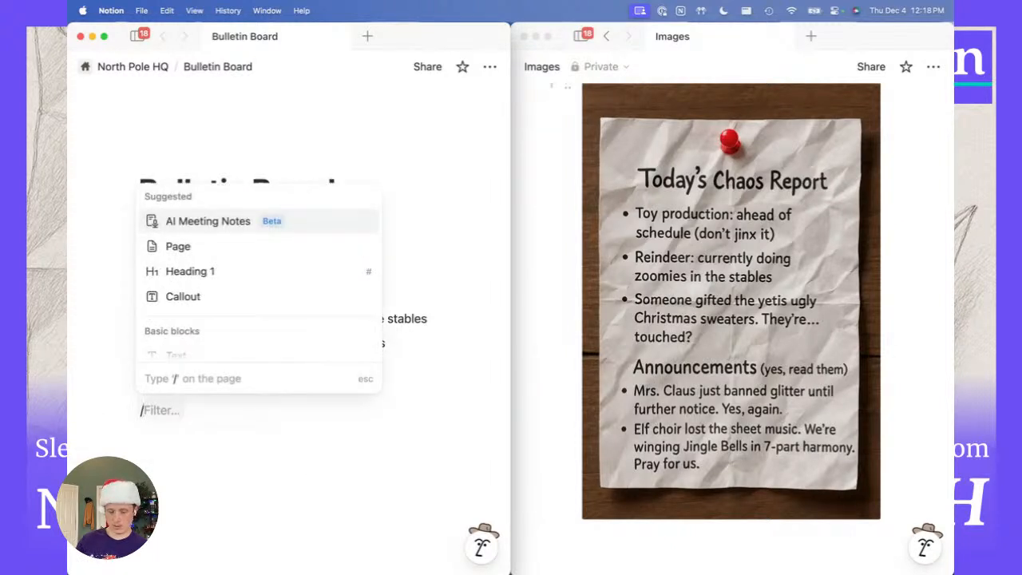
text(he)
key(Down)
key(Down)
key(Up)
key(Up)
key(Down)
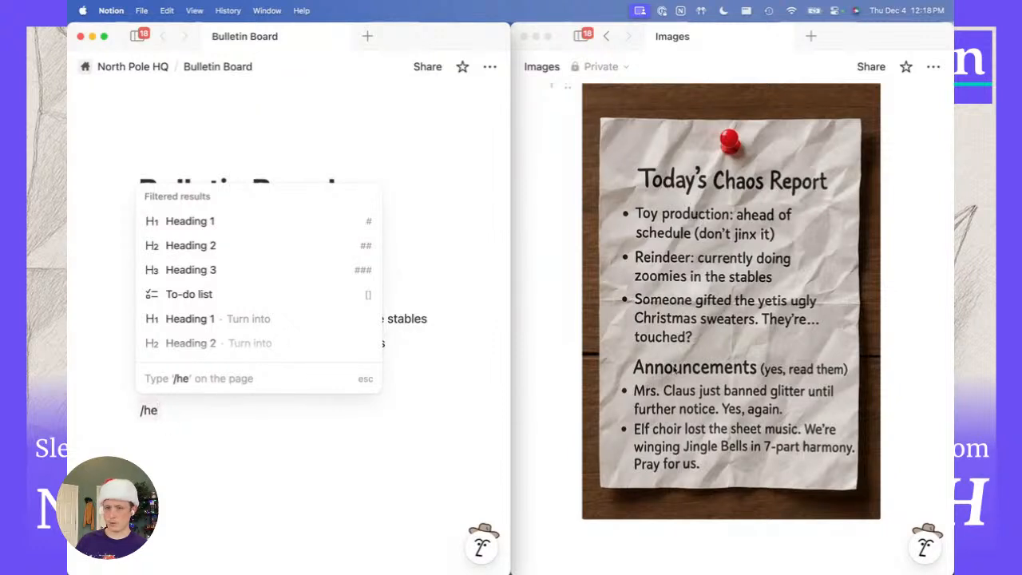
click(215, 247)
text(An)
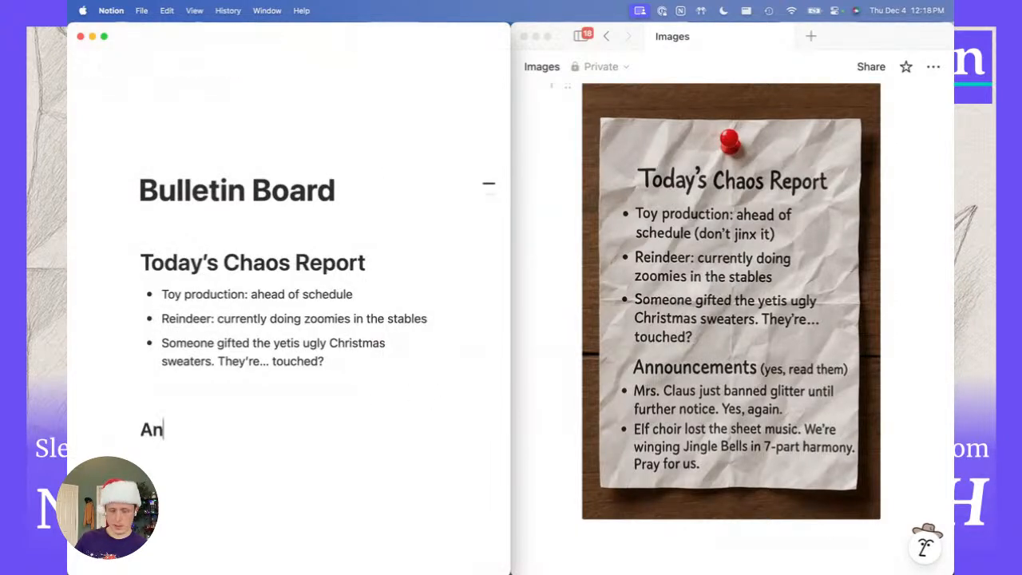
text(nouncements)
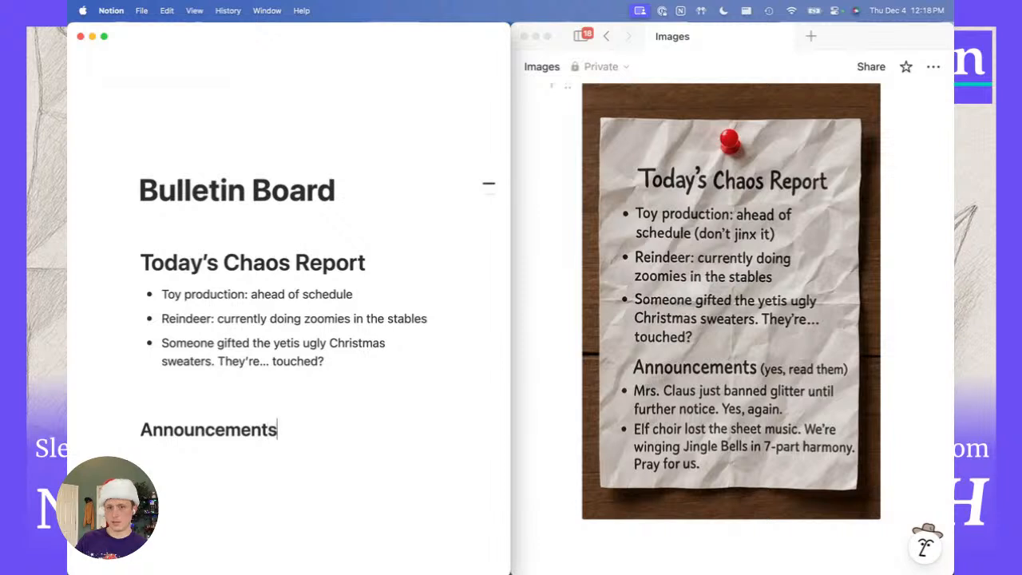
key(Return)
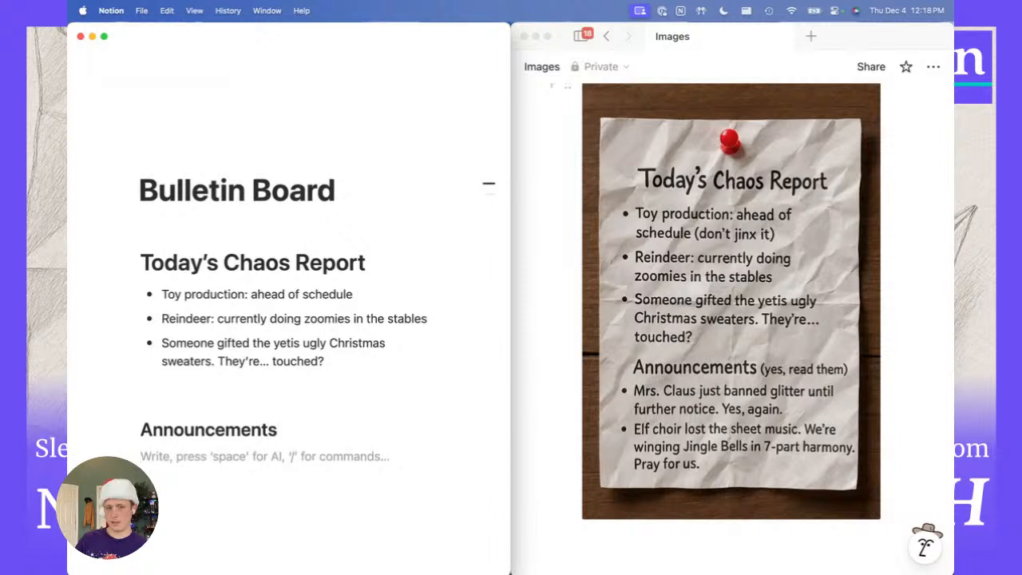
Add bullets 'Mrs. Claus just banned glitter, yes again' and 'Elf choir...', then an empty line.
text(- Mrs. )
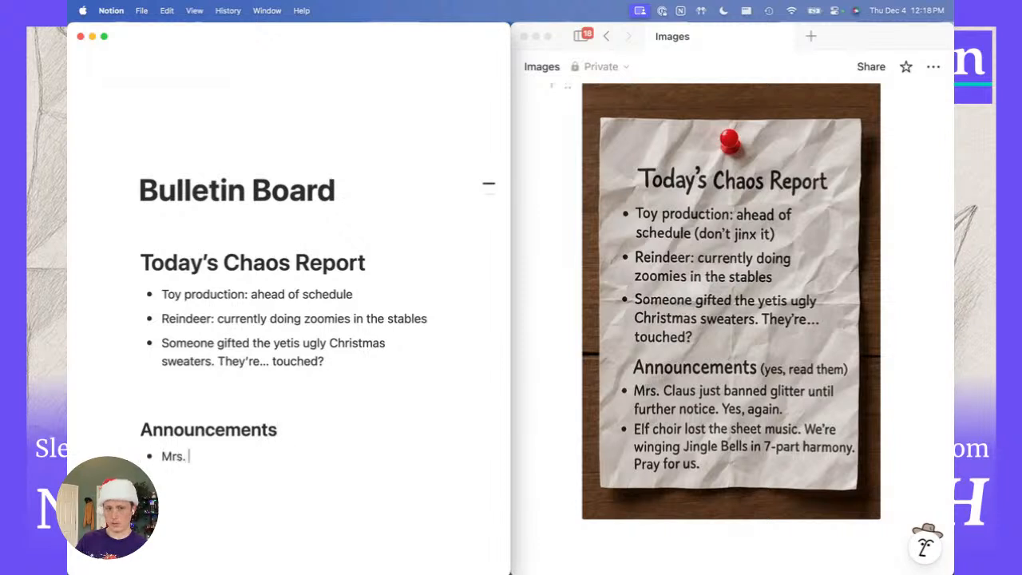
text(Claus just banned flit)
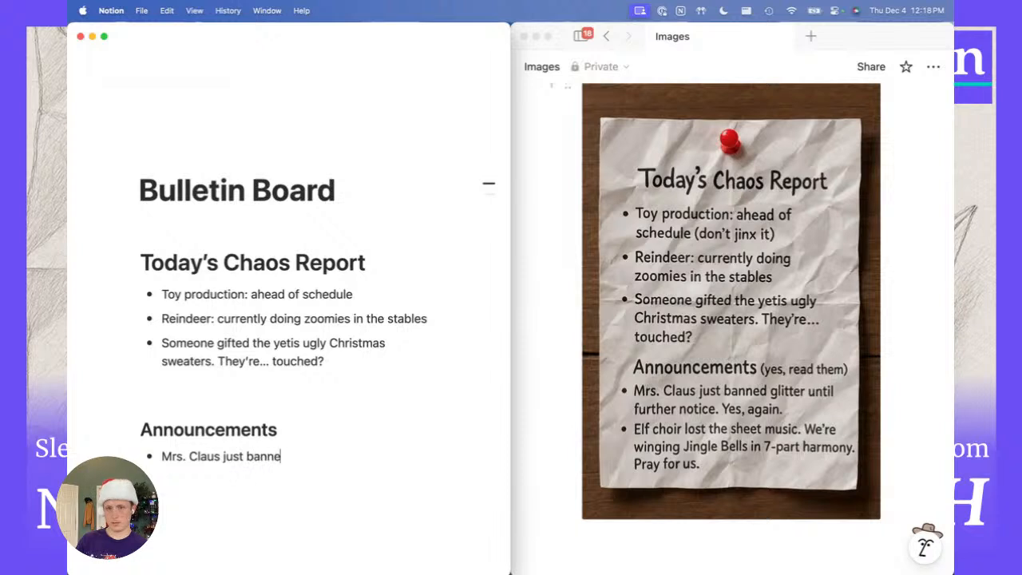
key(BackSpace)
key(BackSpace)
key(BackSpace)
key(BackSpace)
text(glitter, yes aga)
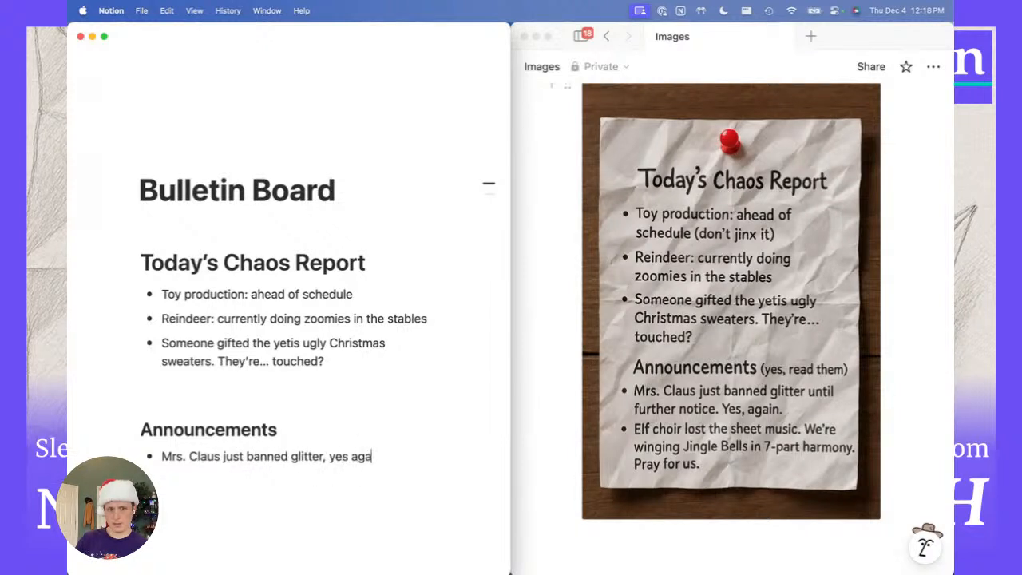
text(inchoir...)
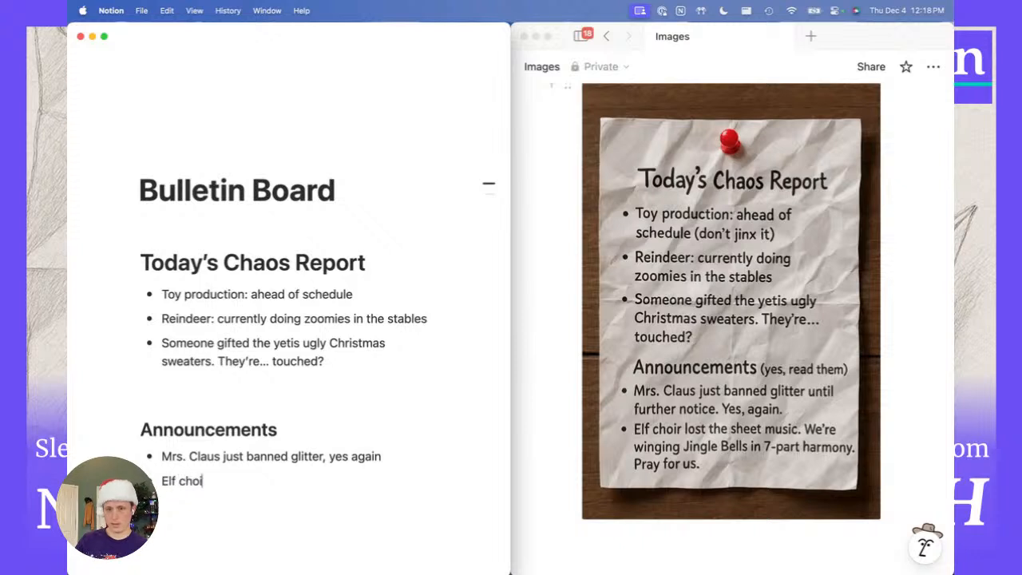
scroll(289, 327, down, 1)
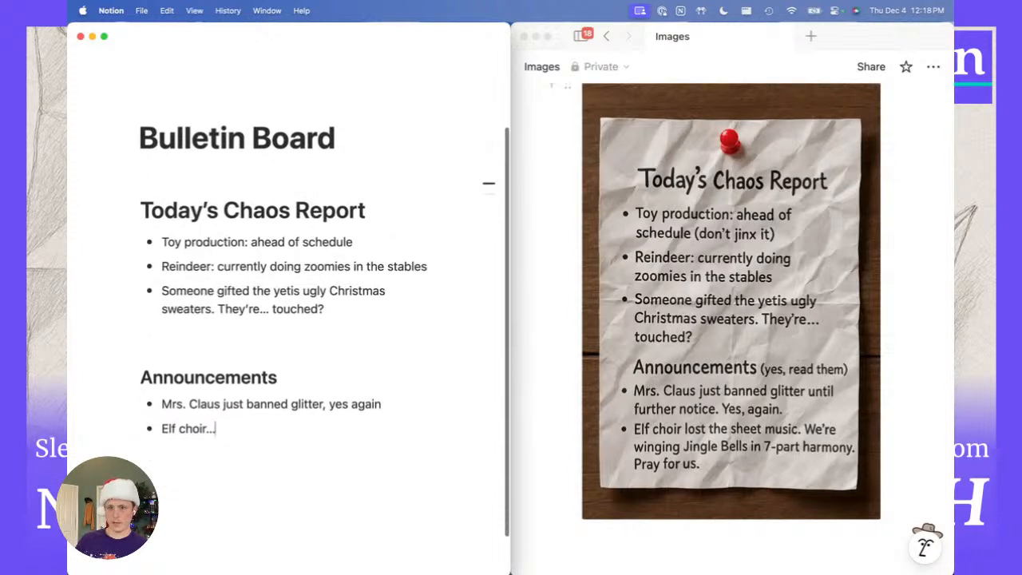
click(273, 440)
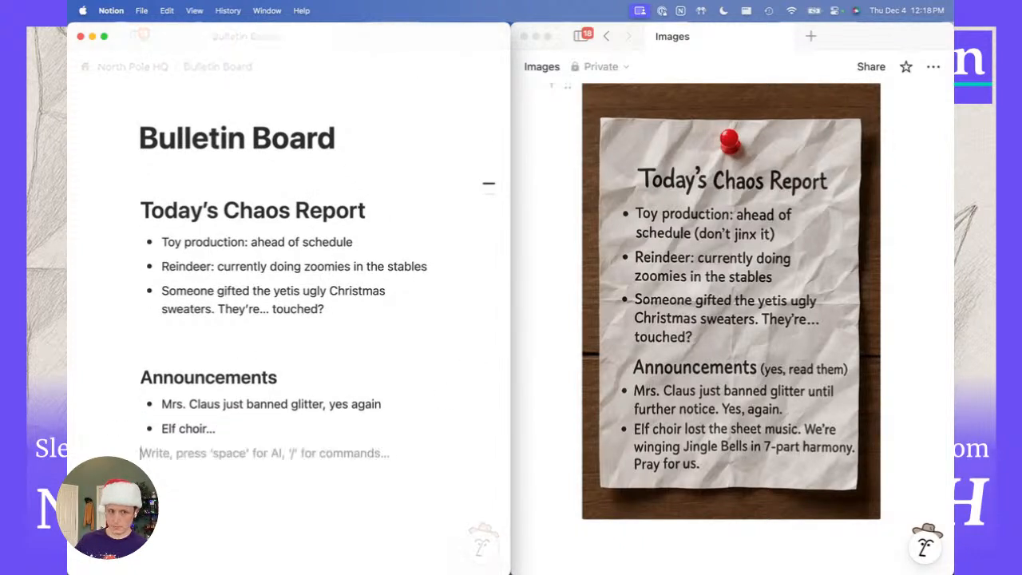
key(Return)
key(Return)
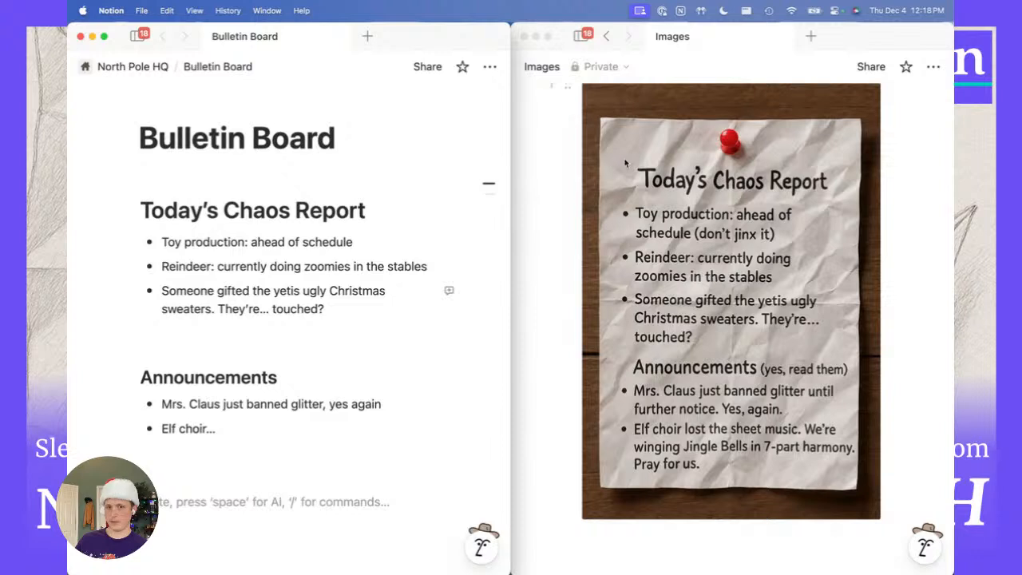
Scroll the Images window up until the Special Hot Cocoas image at the top shows.
scroll(628, 188, up, 1)
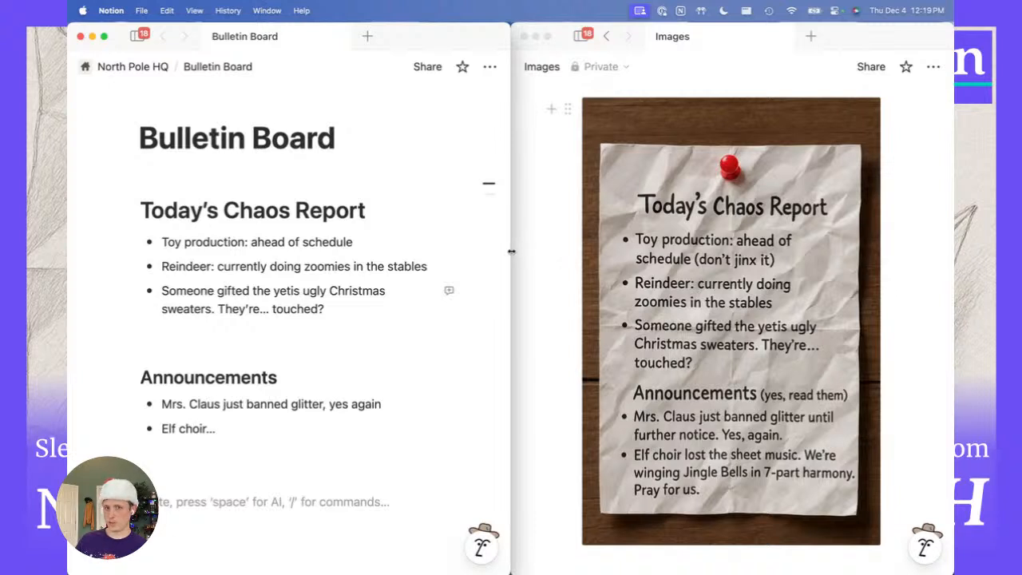
scroll(547, 266, up, 5)
scroll(547, 267, up, 3)
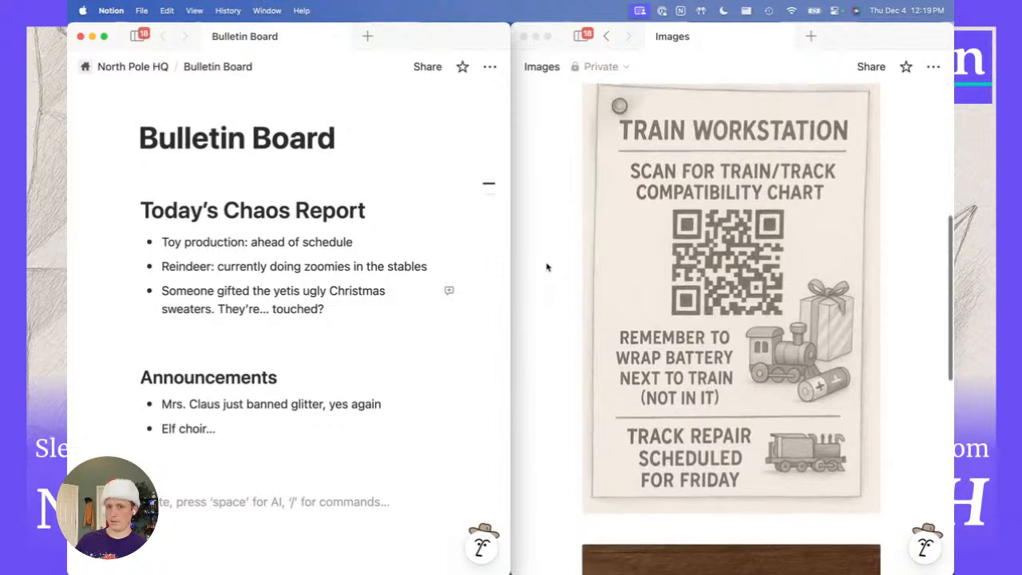
scroll(547, 267, up, 5)
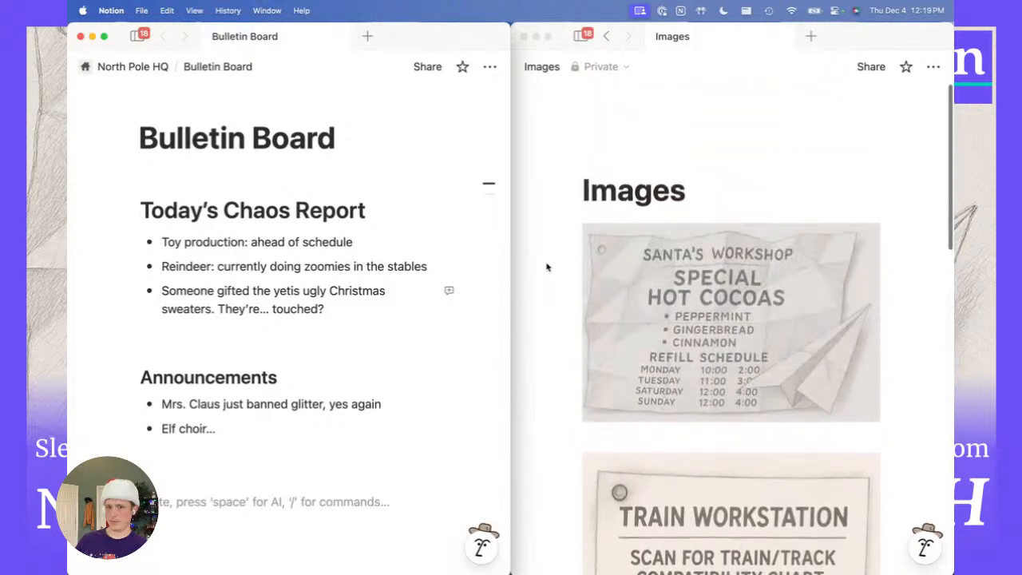
scroll(547, 267, down, 1)
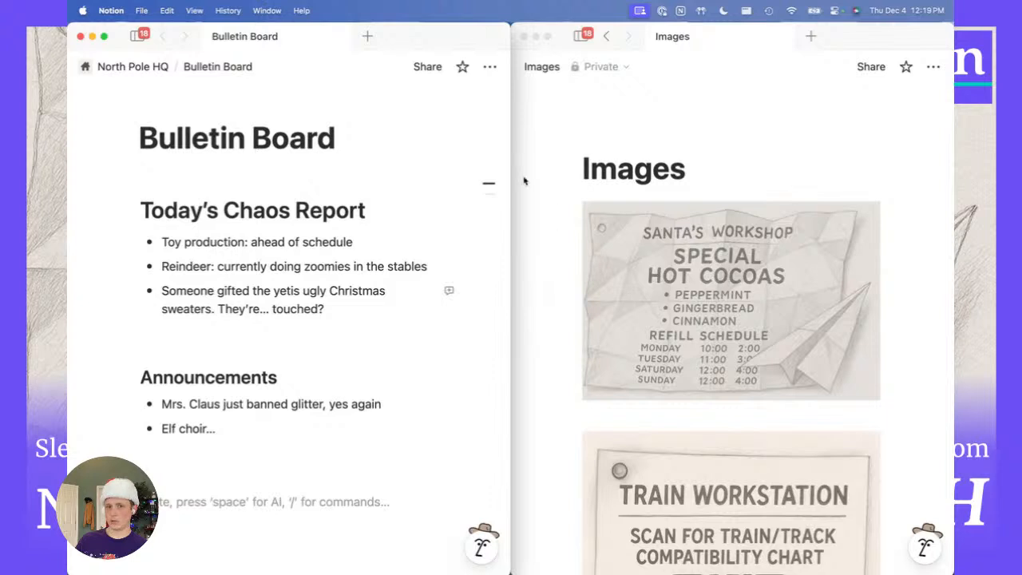
Maximise the Bulletin Board window and show the workspace sidebar with the page list.
double_click(440, 49)
scroll(409, 333, down, 1)
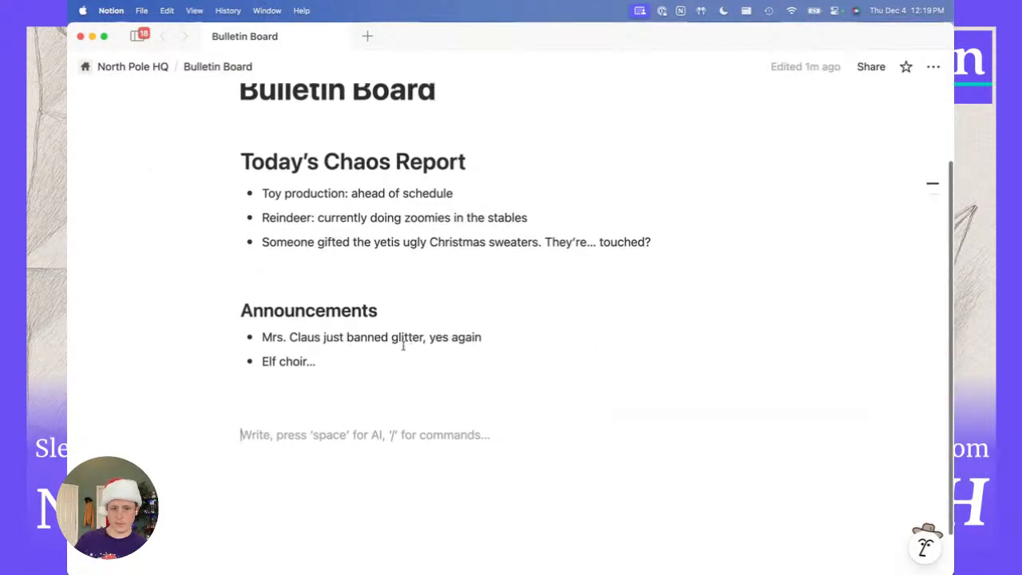
click(138, 37)
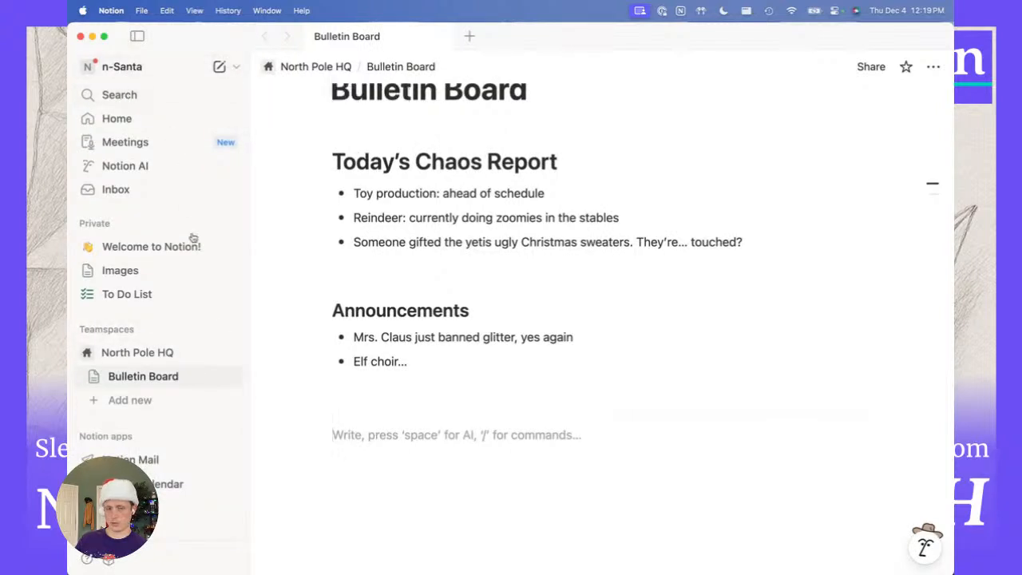
click(373, 411)
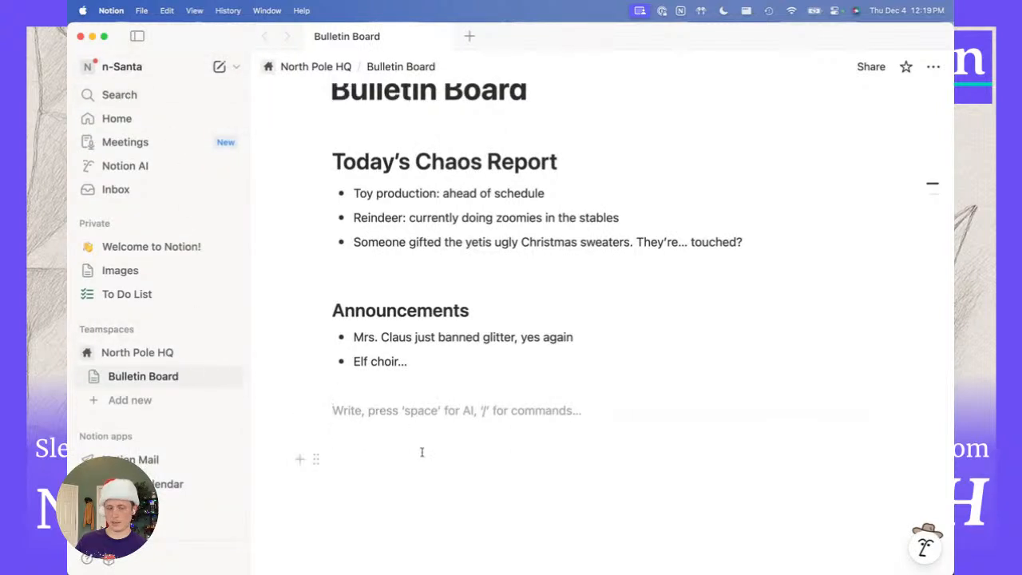
key(super+grave)
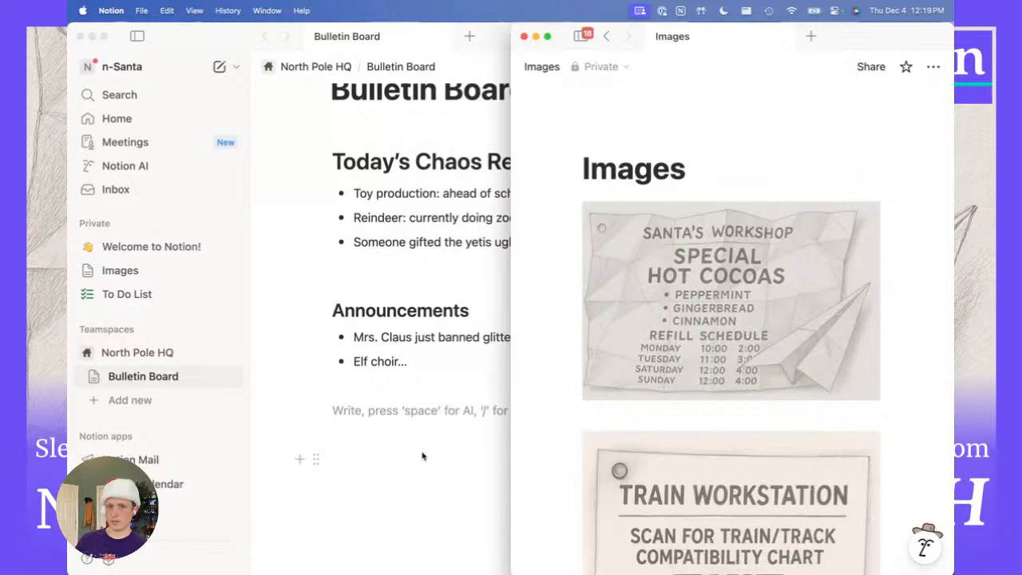
key(super+grave)
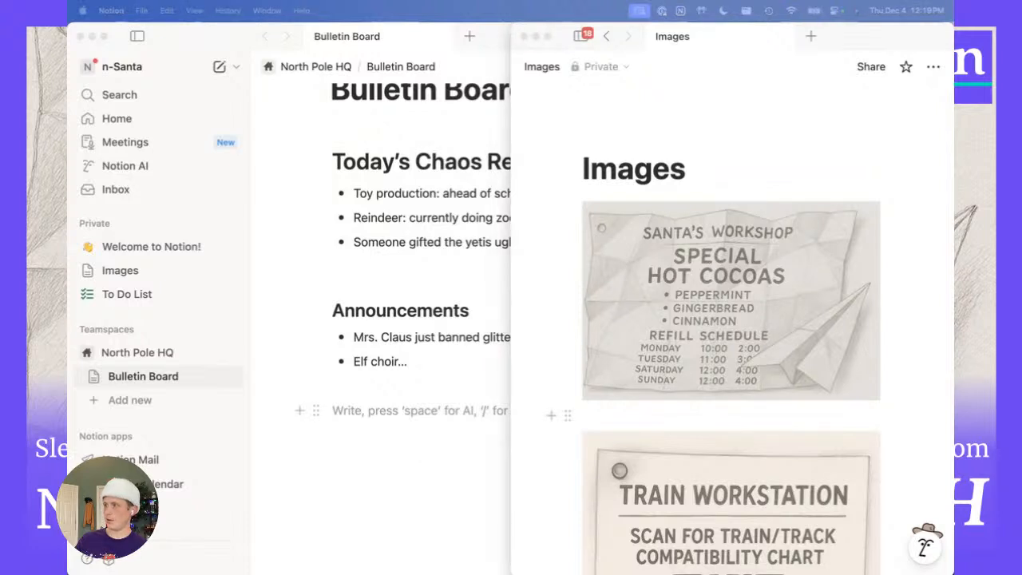
click(481, 391)
Add a Heading 1 'Hot Cocoa Schedule' below Announcements with an empty line beneath.
text(/h)
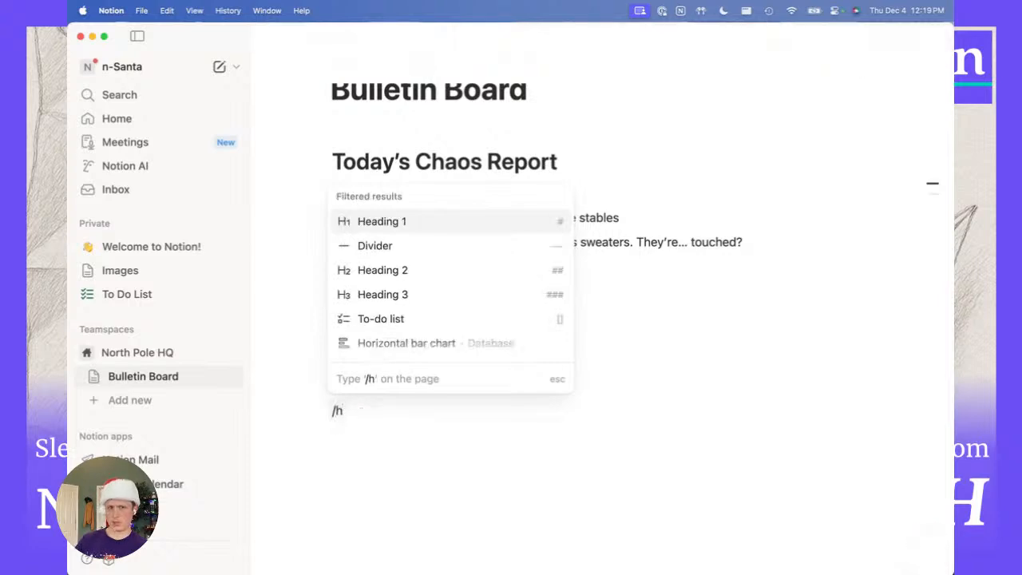
key(Return)
text(H)
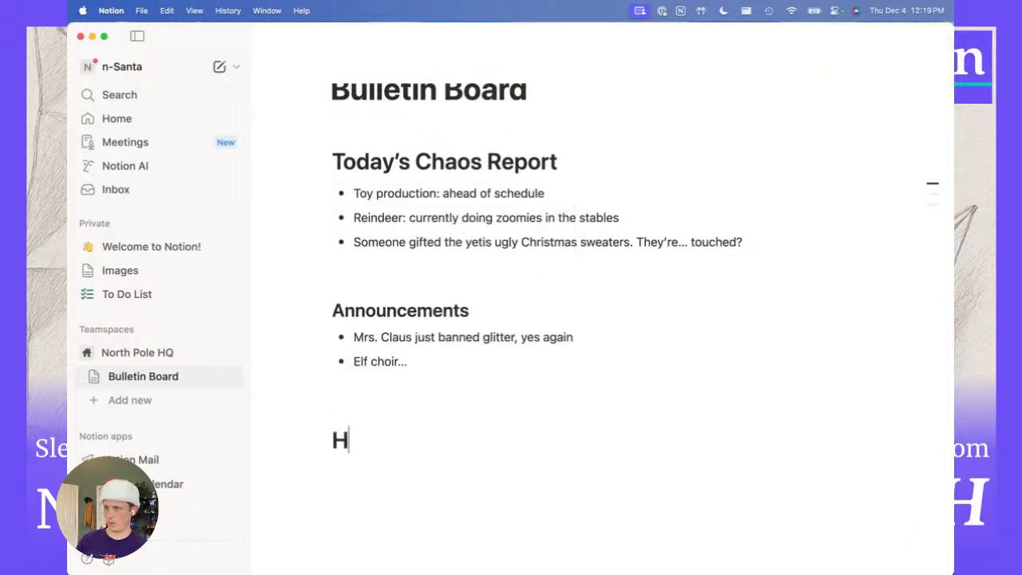
text(ot Cocoa Schedu)
key(BackSpace)
text(duile)
key(BackSpace)
key(BackSpace)
key(BackSpace)
text(le)
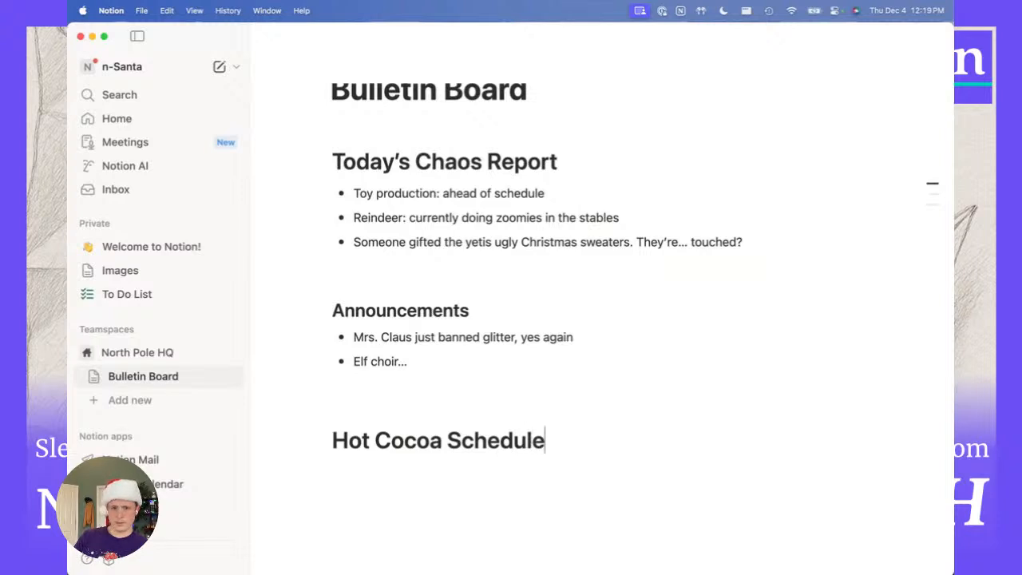
key(Return)
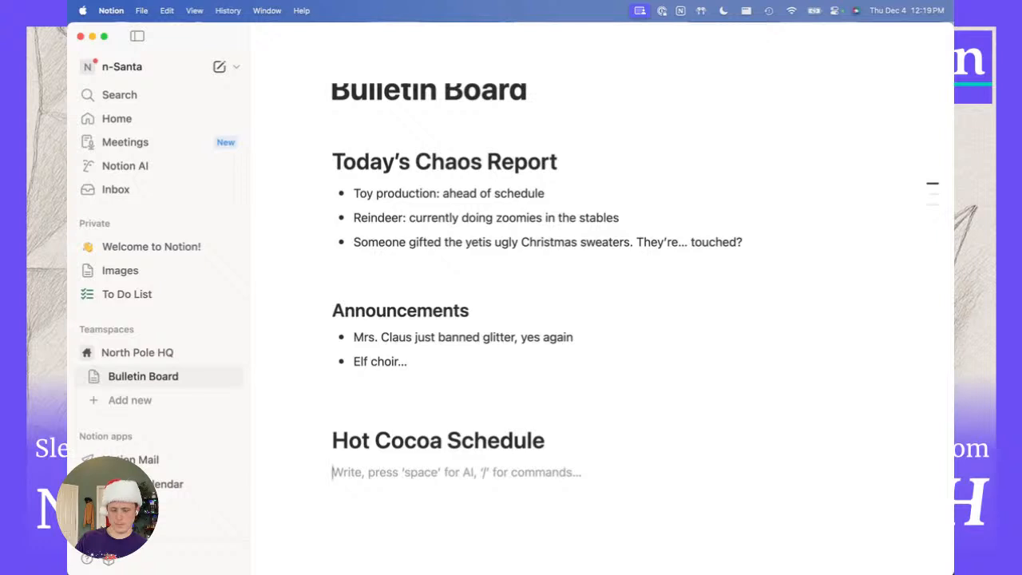
key(super+Tab)
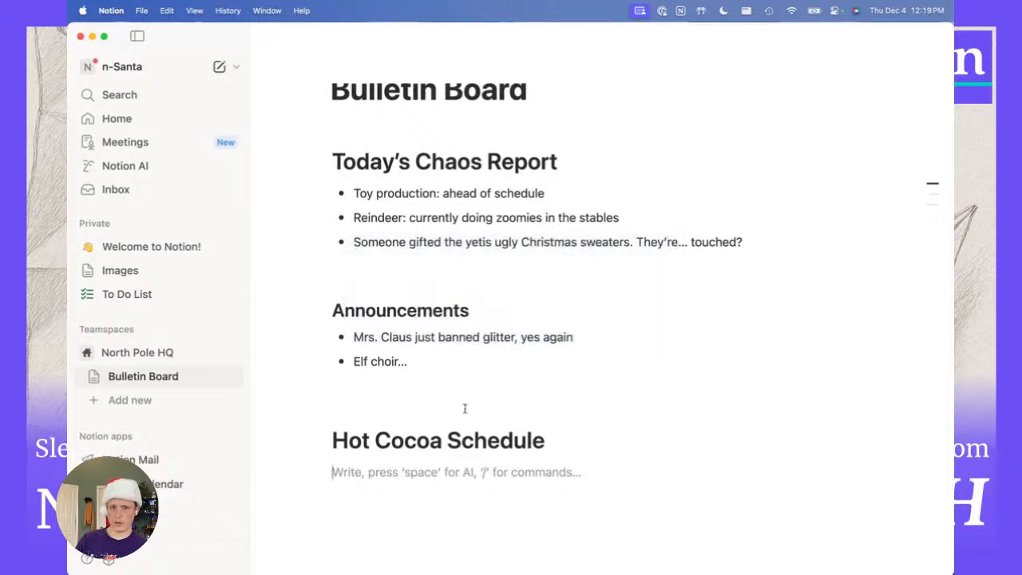
key(super+Tab)
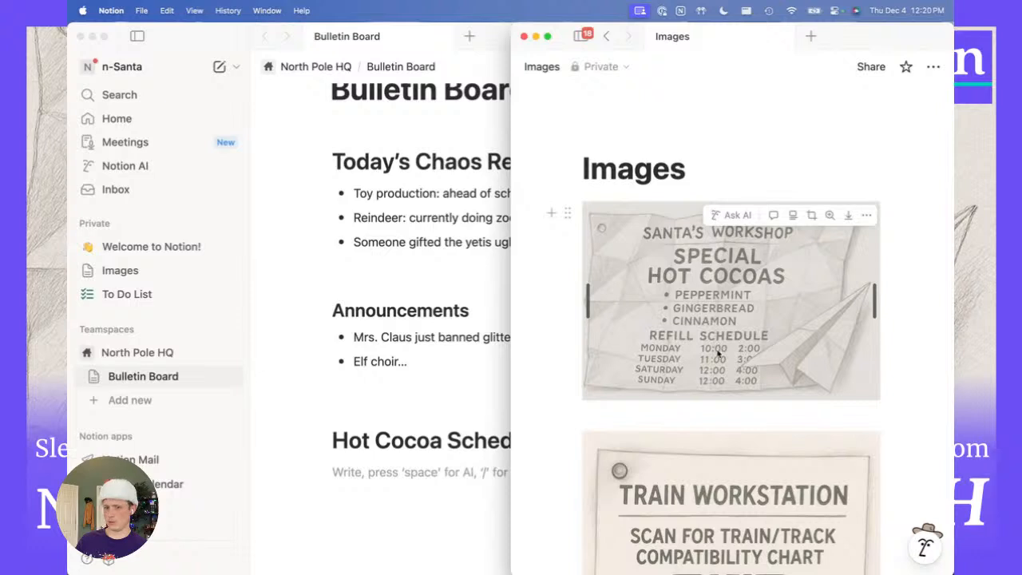
click(445, 472)
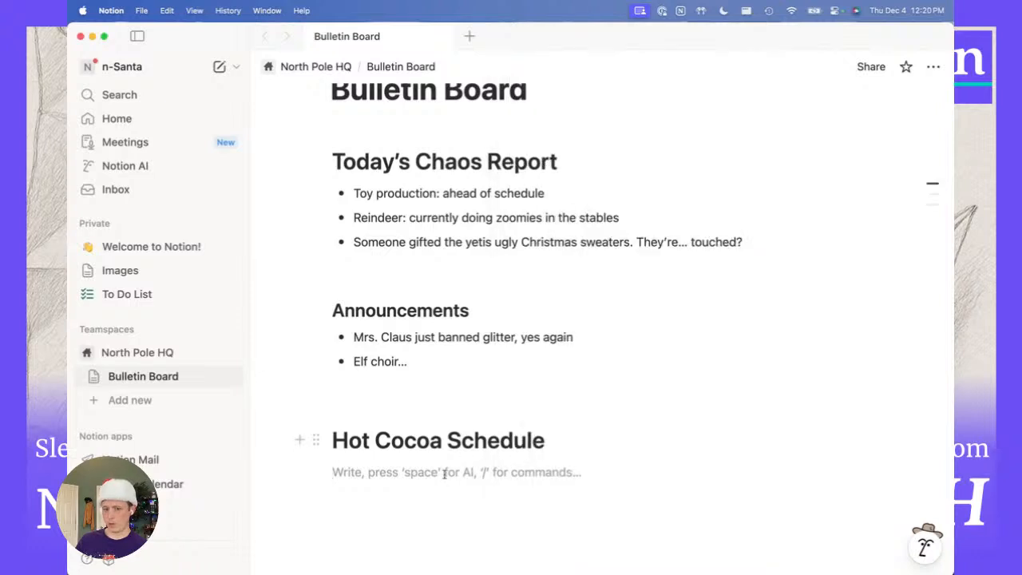
Insert an empty three-column table under the Hot Cocoa Schedule heading via /ta.
text(/)
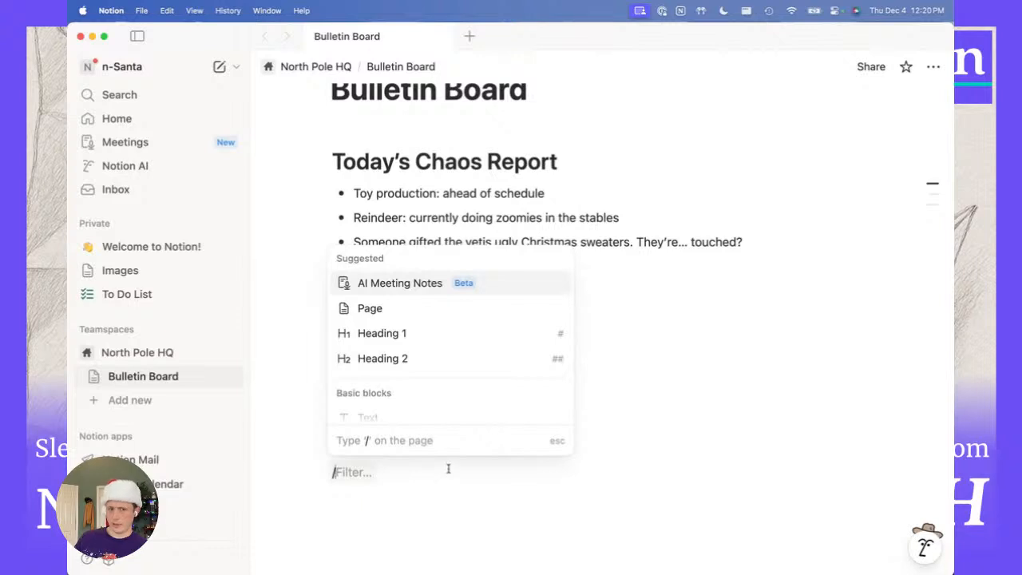
scroll(458, 343, down, 4)
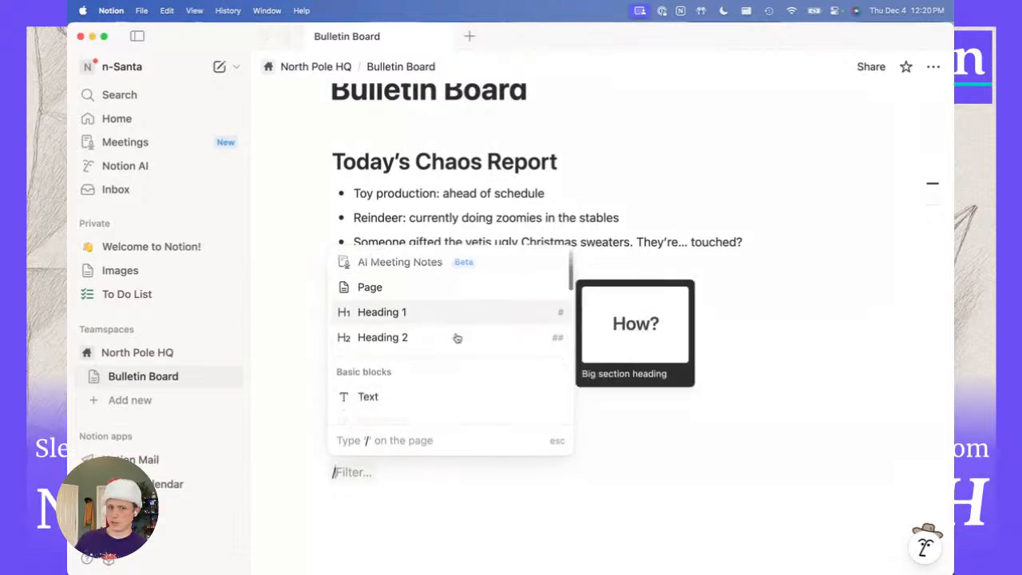
scroll(458, 339, down, 2)
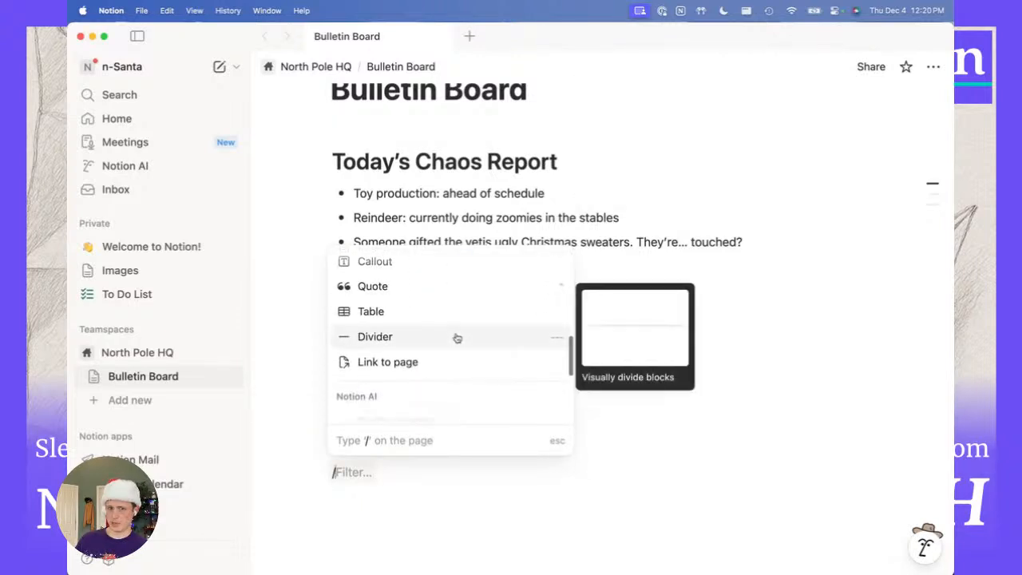
scroll(457, 338, down, 5)
scroll(456, 338, down, 5)
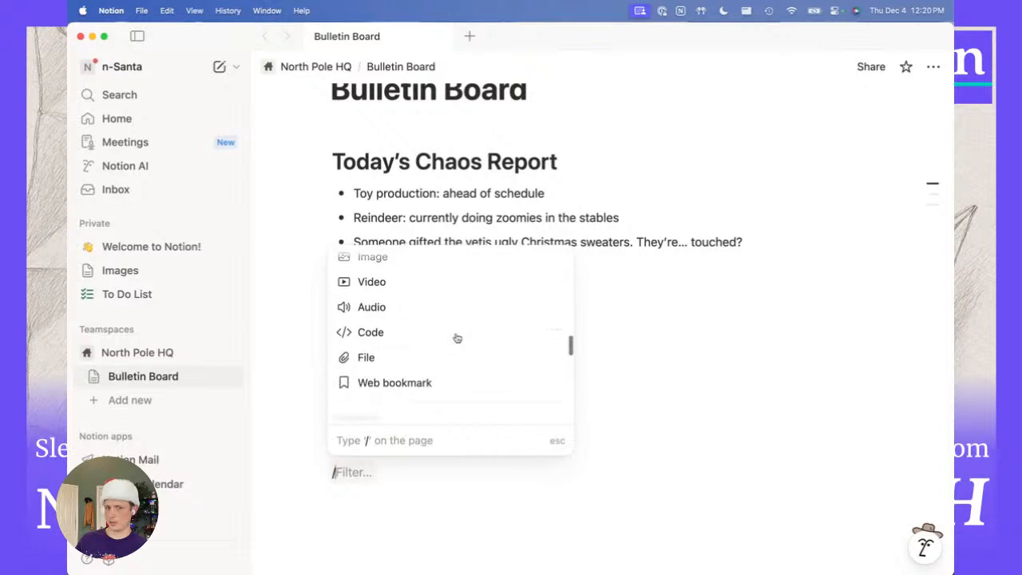
scroll(457, 338, up, 10)
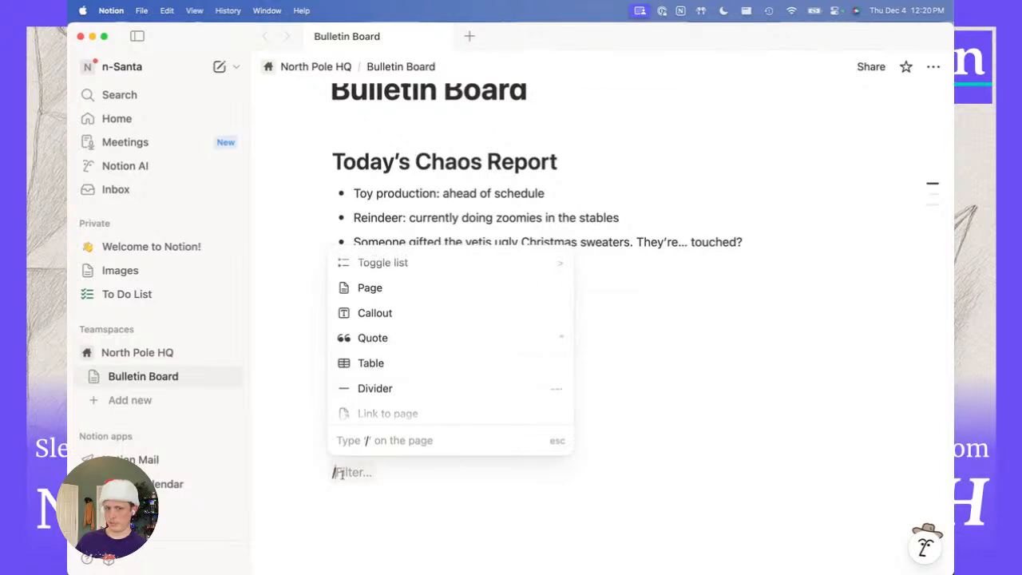
text(ta)
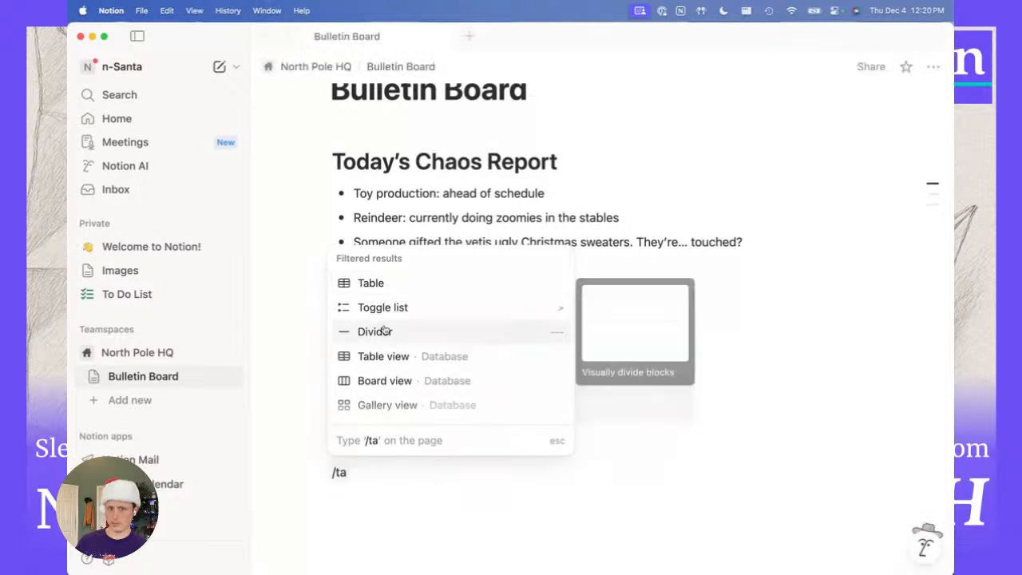
click(383, 284)
scroll(492, 407, down, 2)
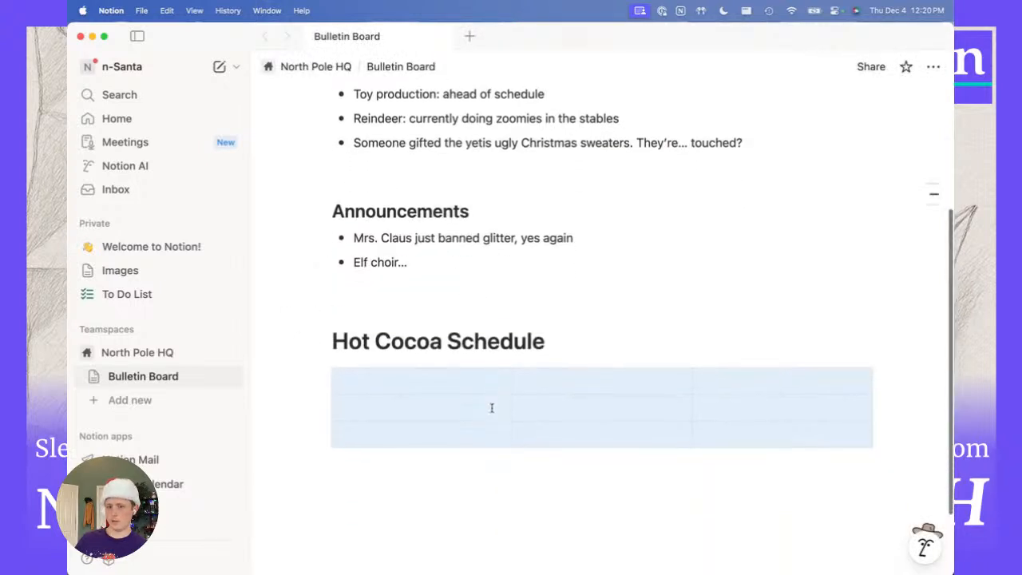
Type the table headers Time, Cocoa Type and Treats.
click(427, 392)
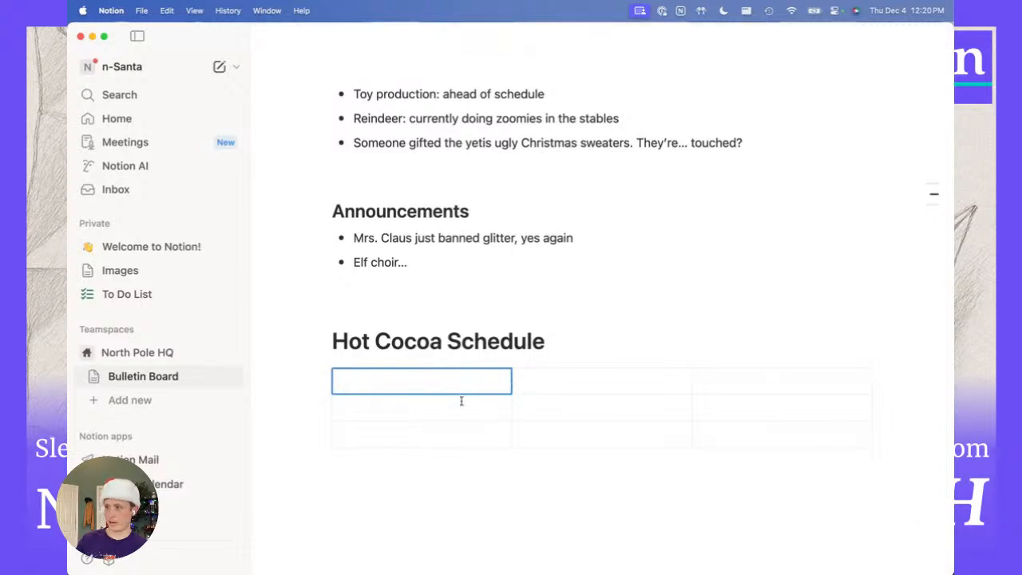
text(Time)
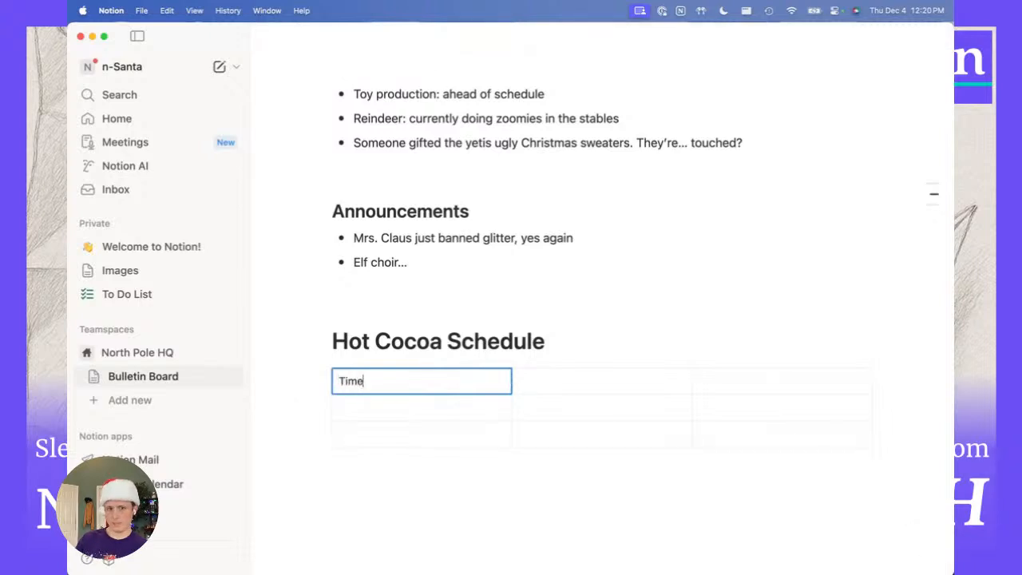
key(Tab)
text(Cocoa Type)
key(Tab)
text(Treats)
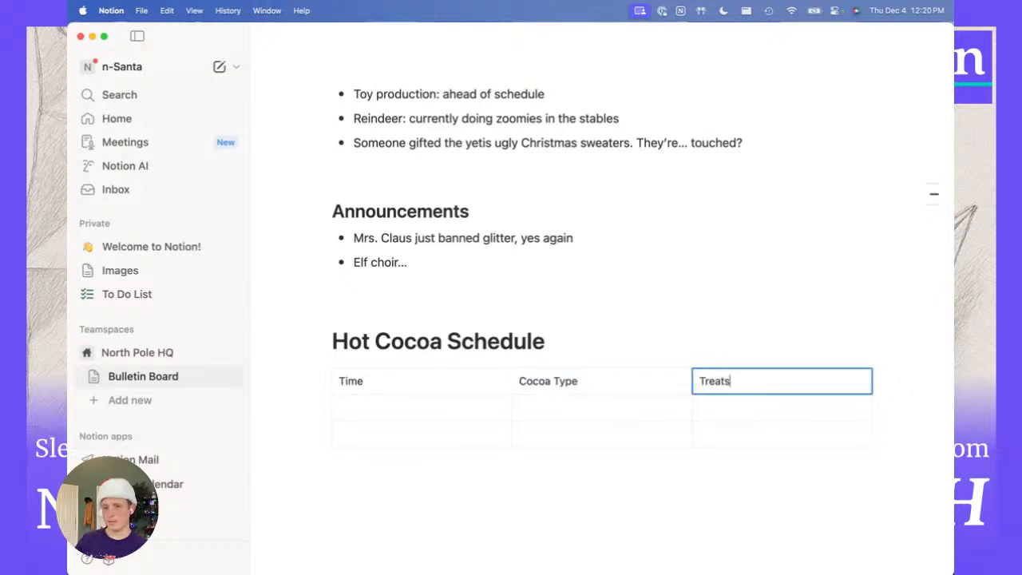
Enter Mocha for the 10:00 row, and 14:00 with Peppermint in the next row.
key(Tab)
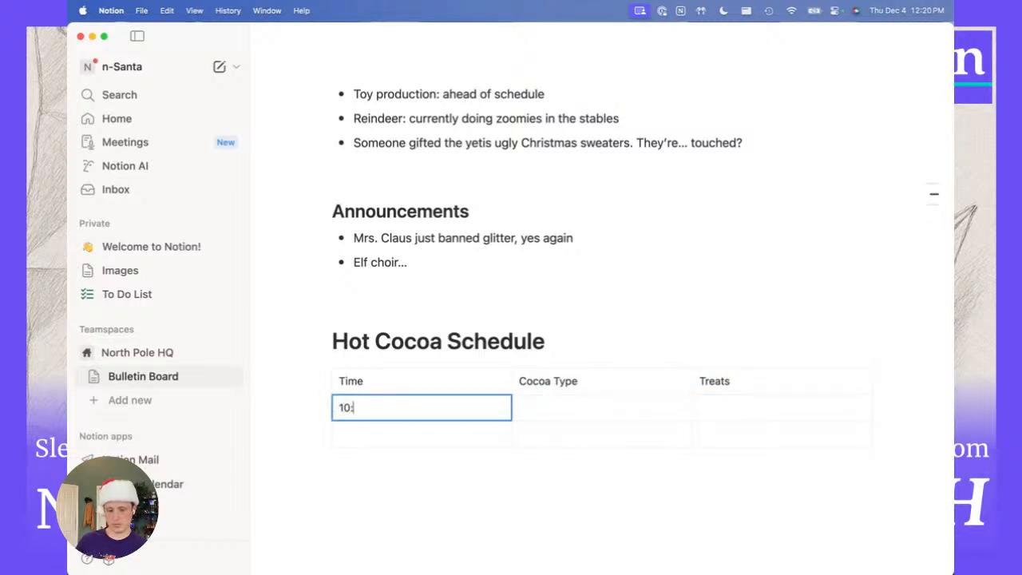
key(Tab)
text(Mocha)
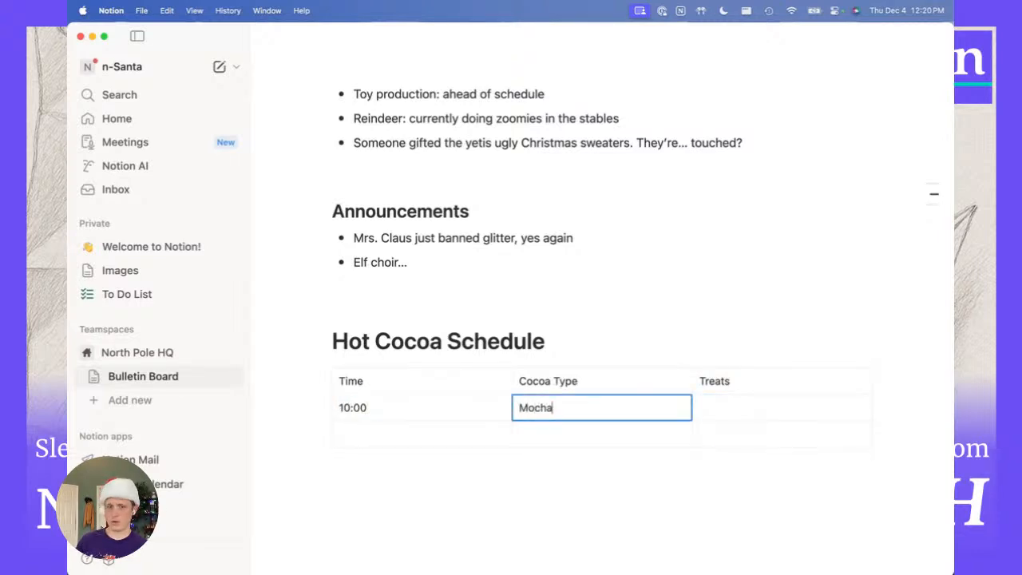
key(Down)
key(Left)
text(14:00)
key(Tab)
text(Peppermin)
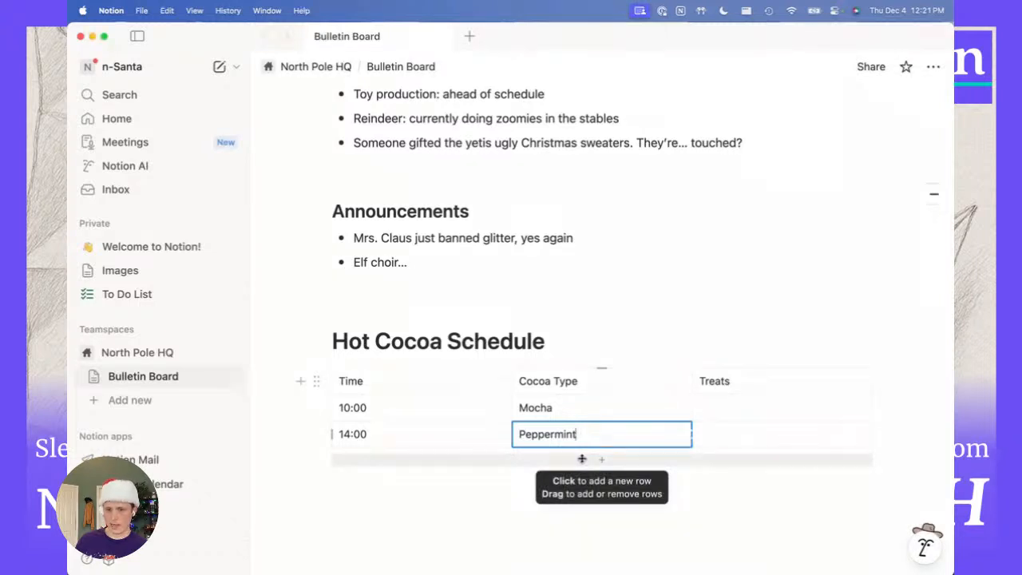
Add a fourth row: 20:00, Orange mocha, Pancakes.
click(582, 458)
click(448, 456)
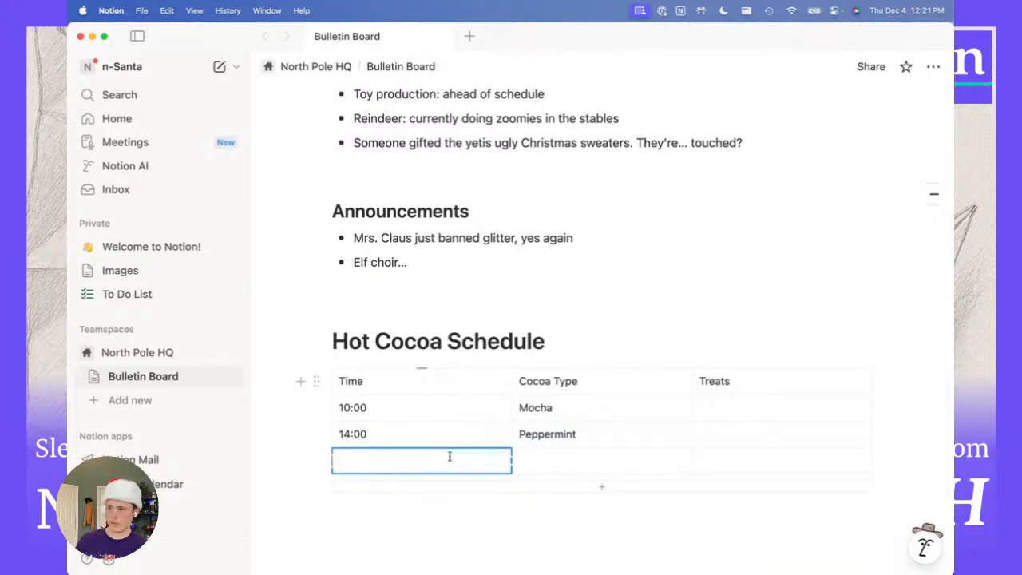
text(20:)
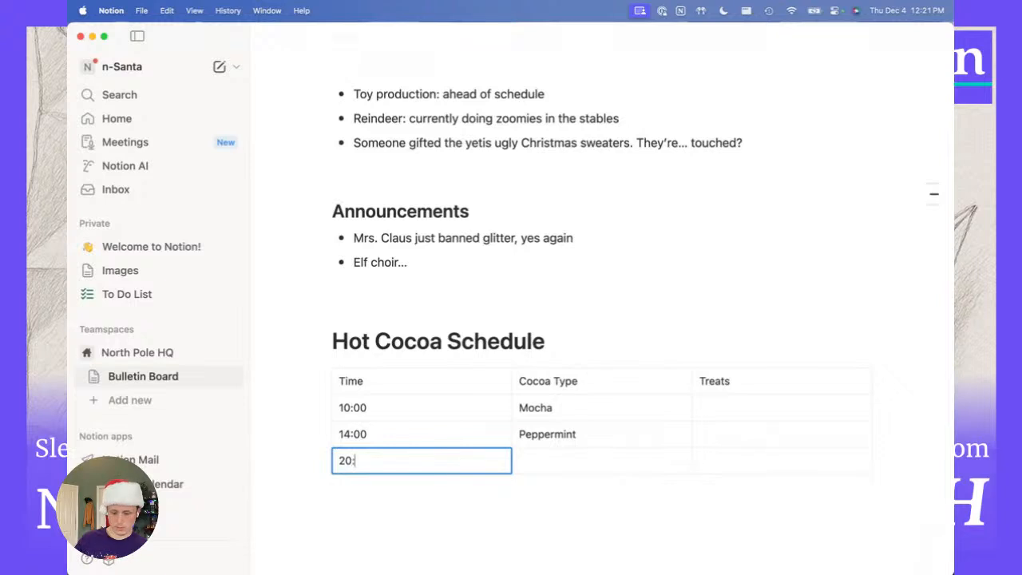
text(00)
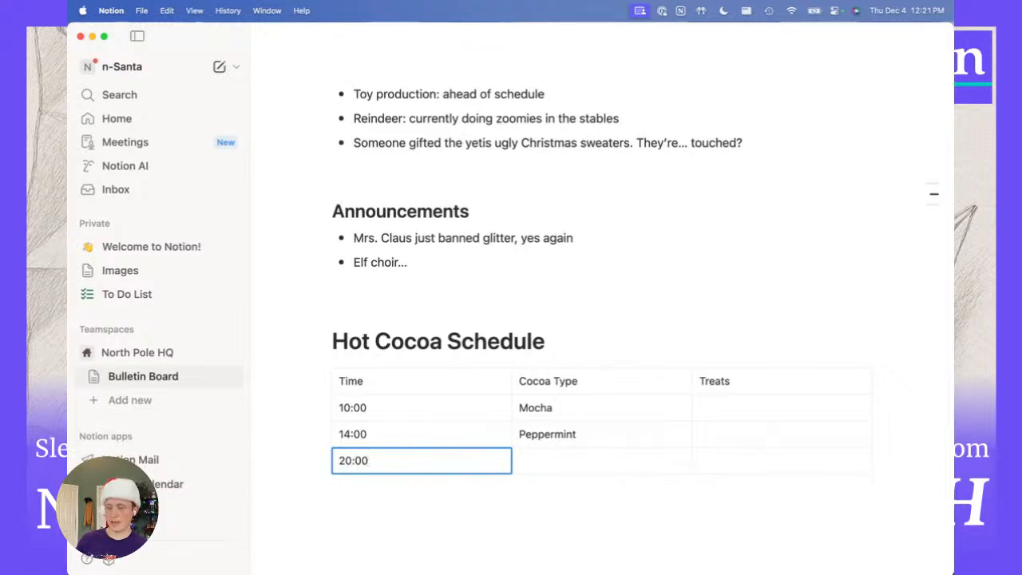
key(Tab)
text(Orange)
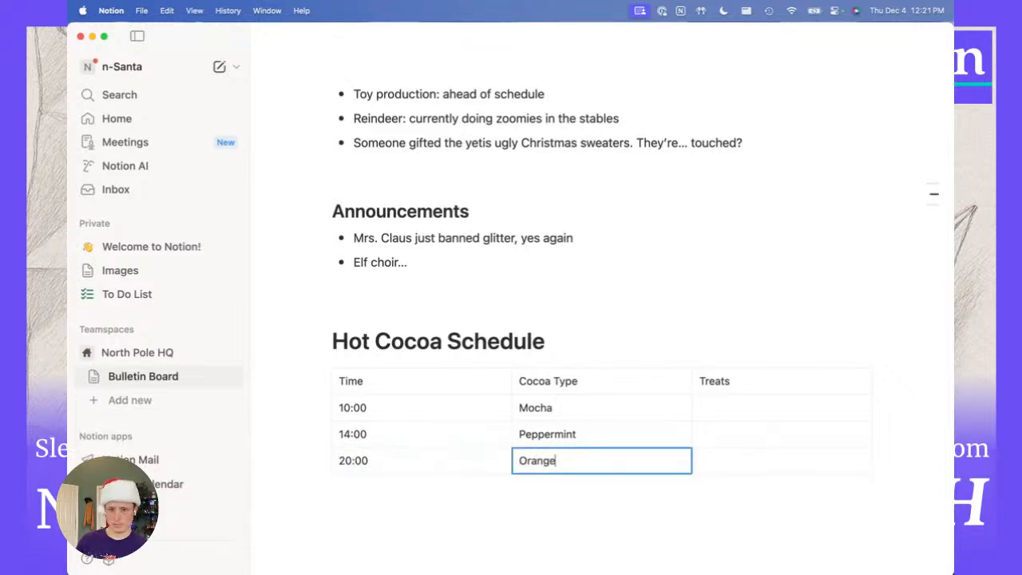
text( mocha frap)
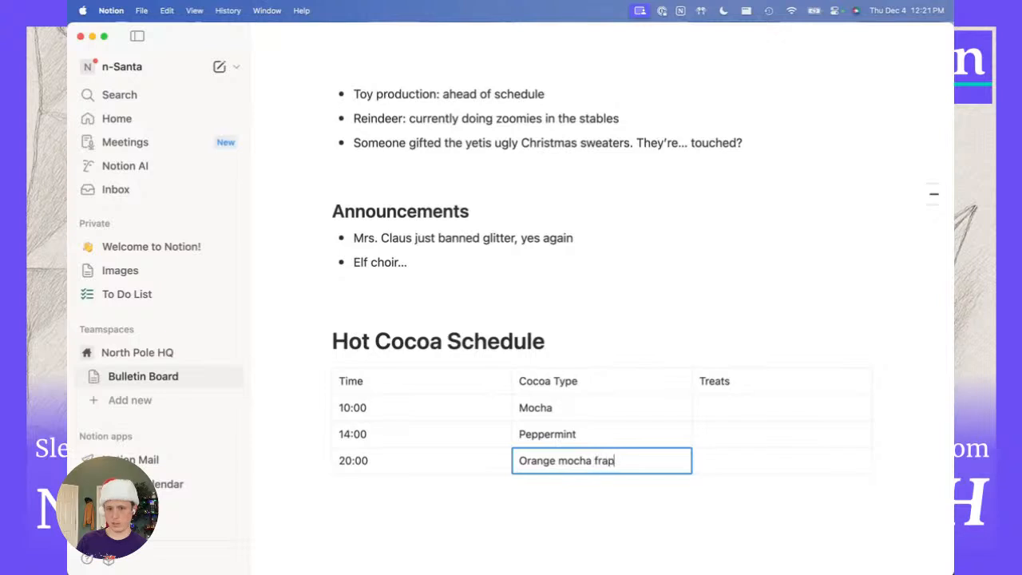
key(Tab)
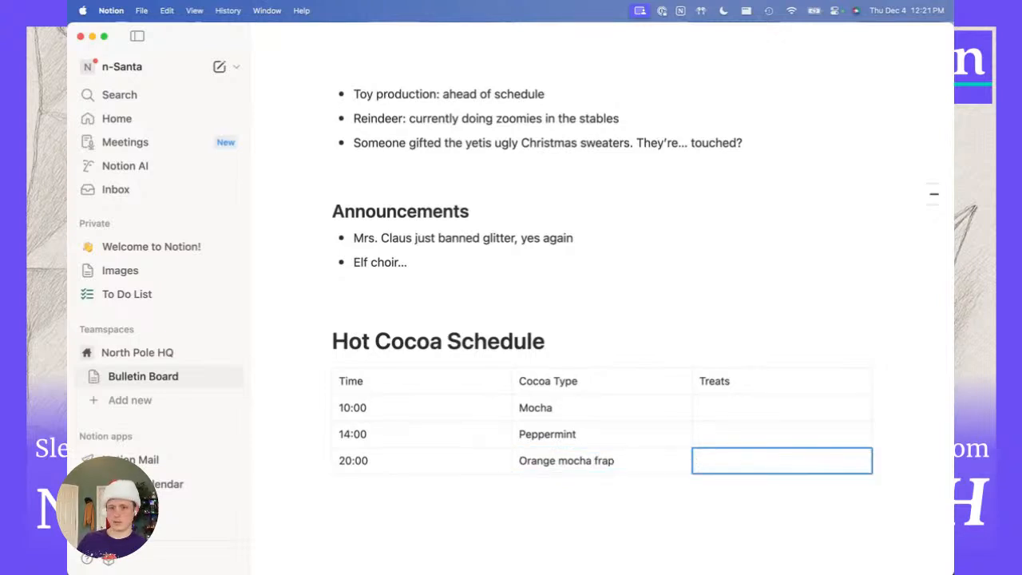
text(Pancakes)
Fill the remaining treats: Candy canes at 14:00 and Cookies at 10:00.
key(Up)
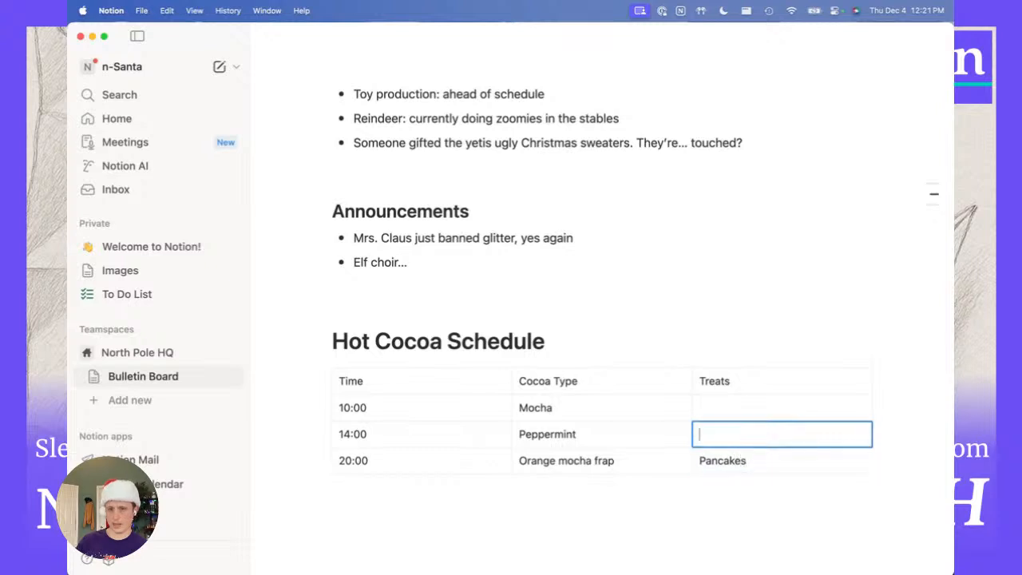
text(Candy canes)
key(Up)
text(Cookies)
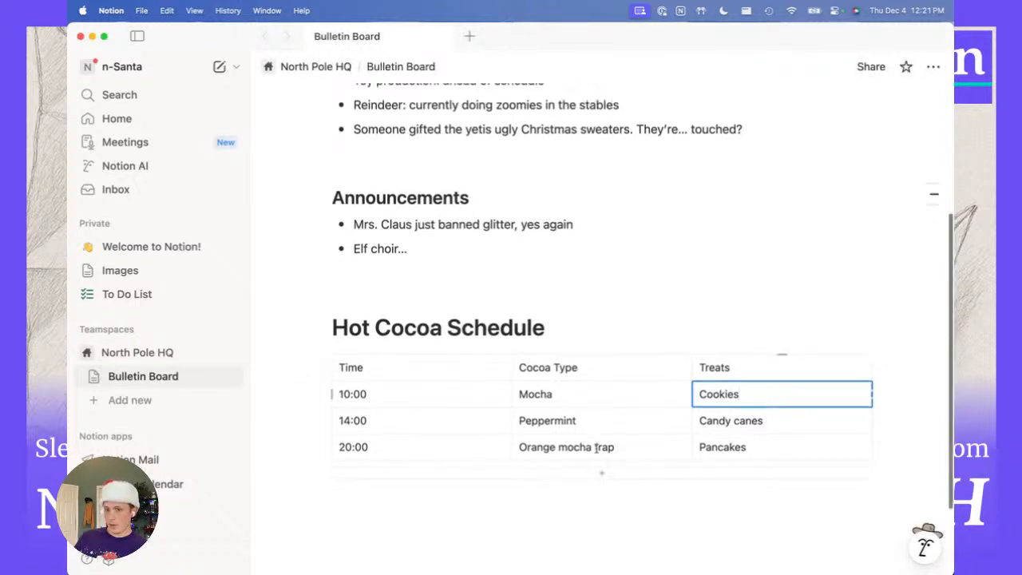
Add a new column and move it between Time and Cocoa Type.
scroll(599, 415, down, 2)
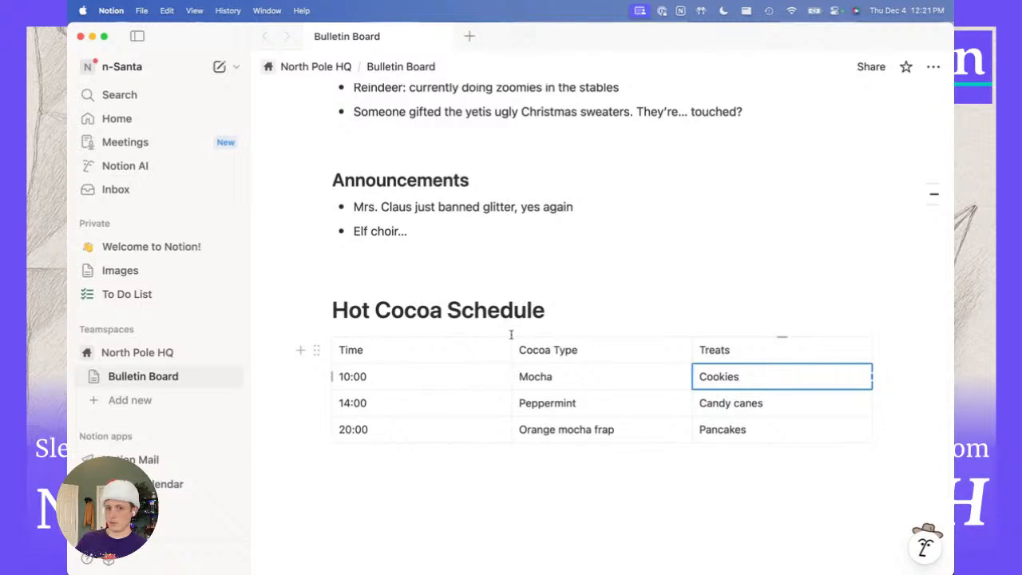
scroll(511, 347, up, 3)
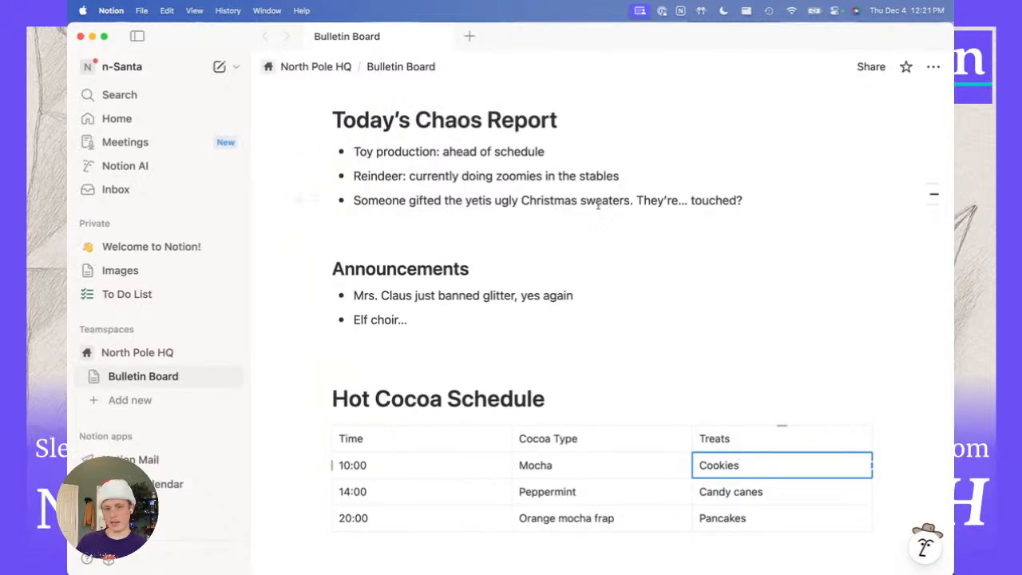
scroll(369, 208, down, 5)
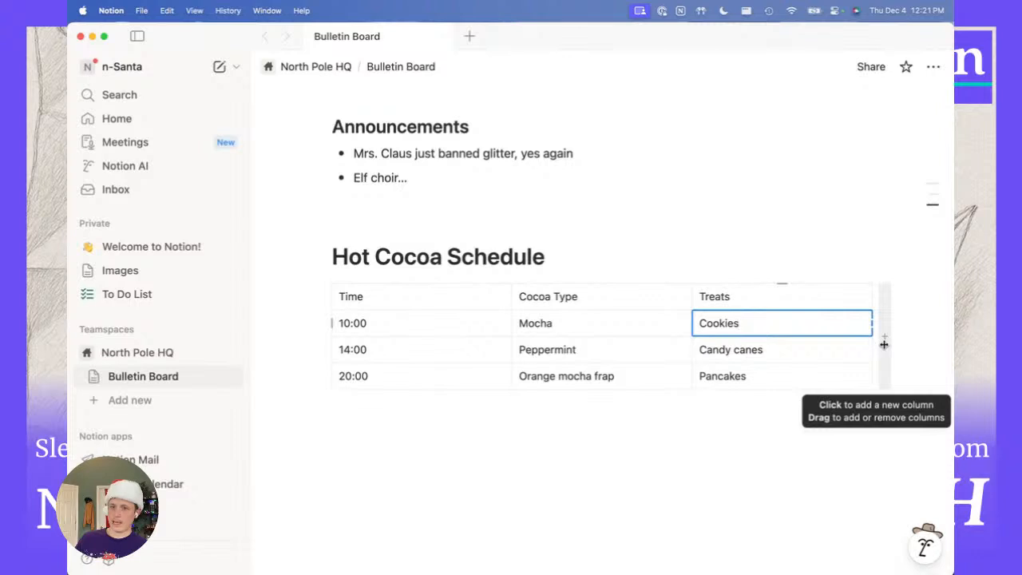
click(883, 344)
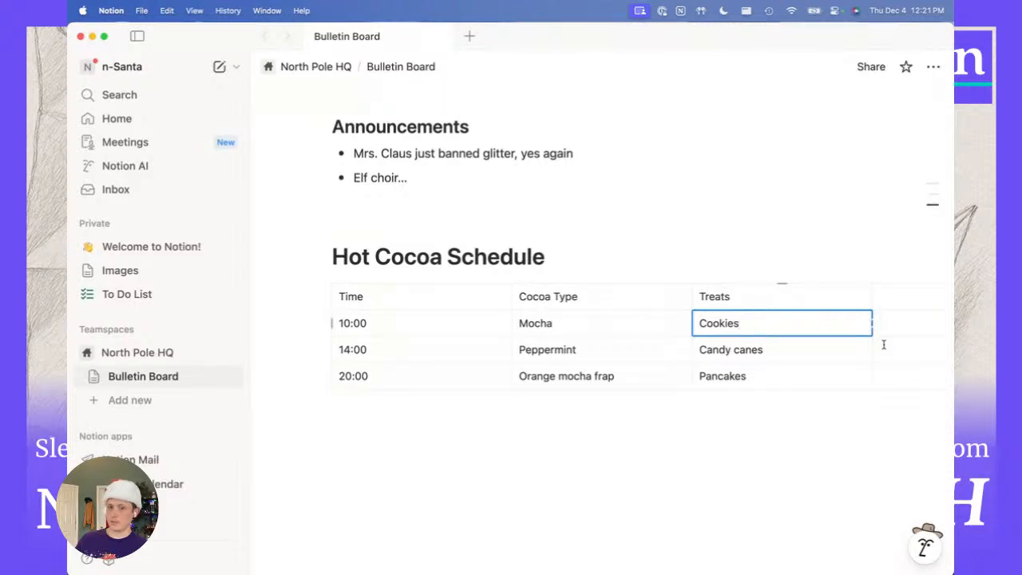
click(887, 290)
click(888, 283)
drag(888, 283, 530, 282)
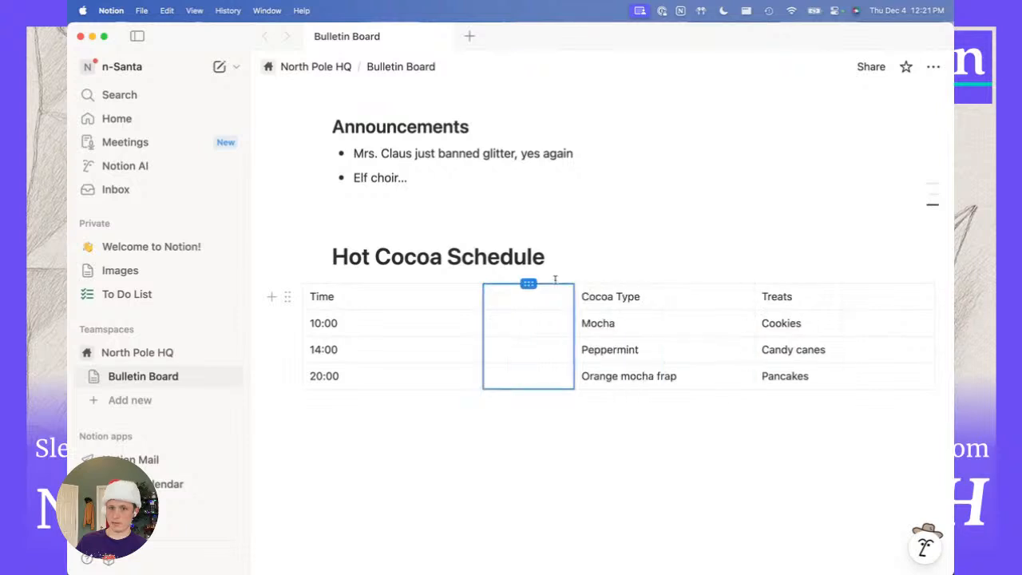
Name the column Location, with West hall at 10:00 and Reindeer stalls at 14:00.
click(524, 296)
text(Location)
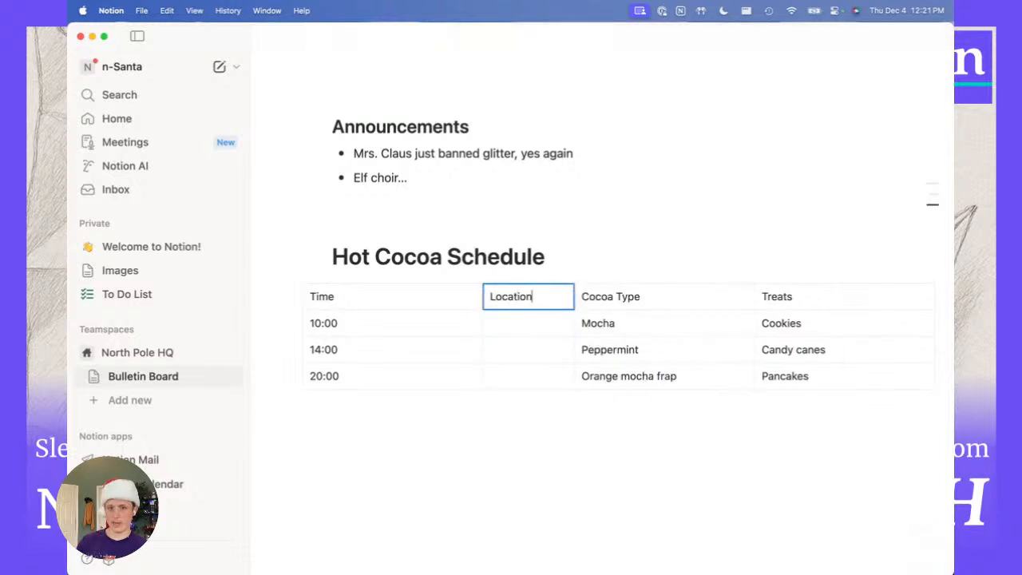
click(537, 323)
text(West hall)
click(542, 349)
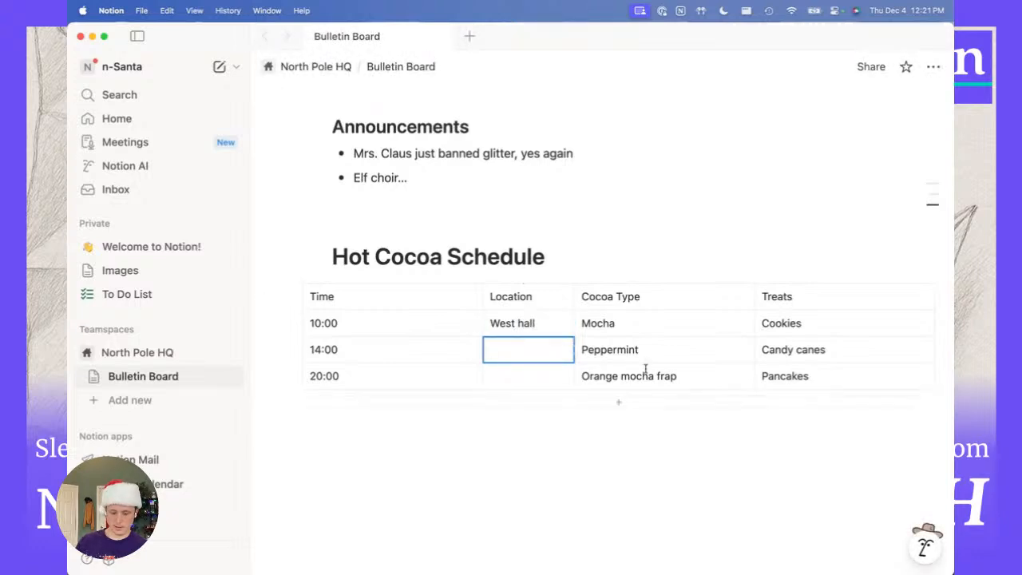
text(Rein)
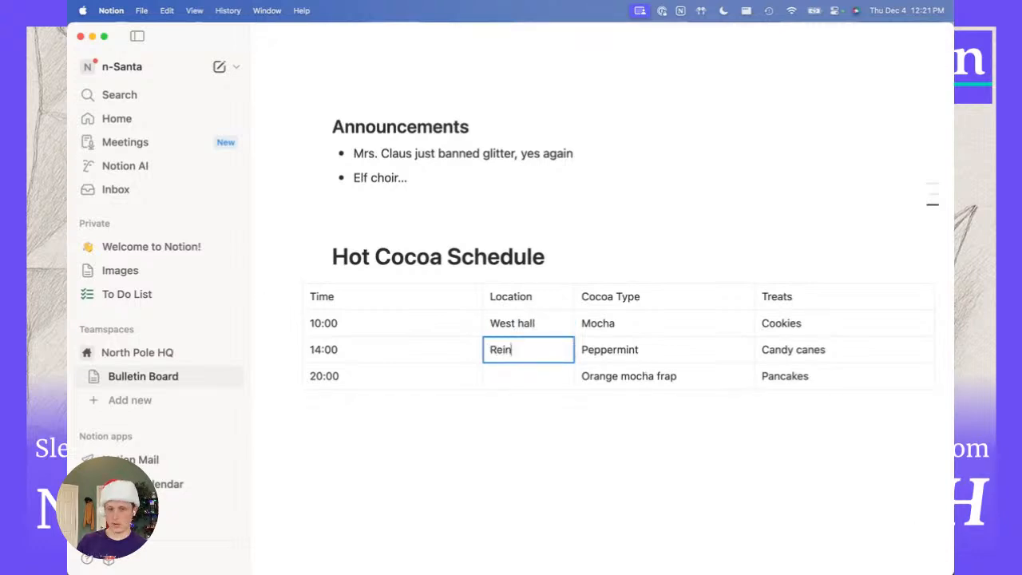
text(deer stalls)
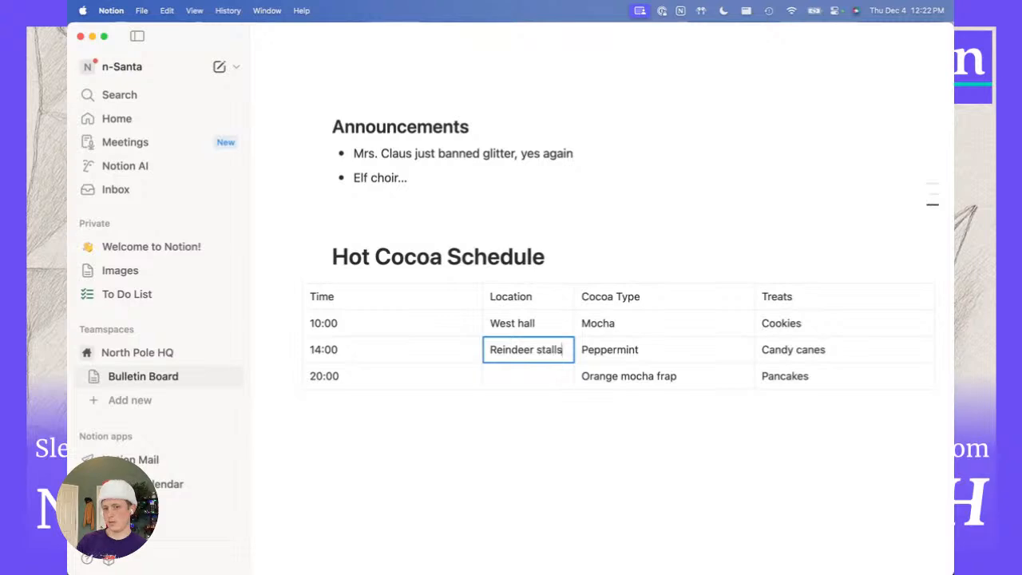
drag(479, 300, 383, 297)
click(384, 297)
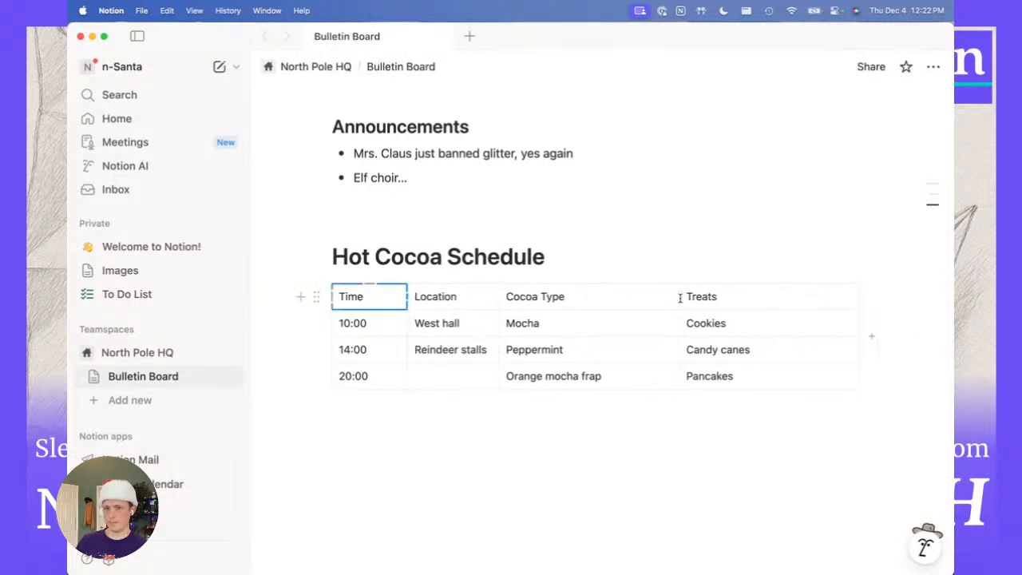
drag(679, 297, 630, 300)
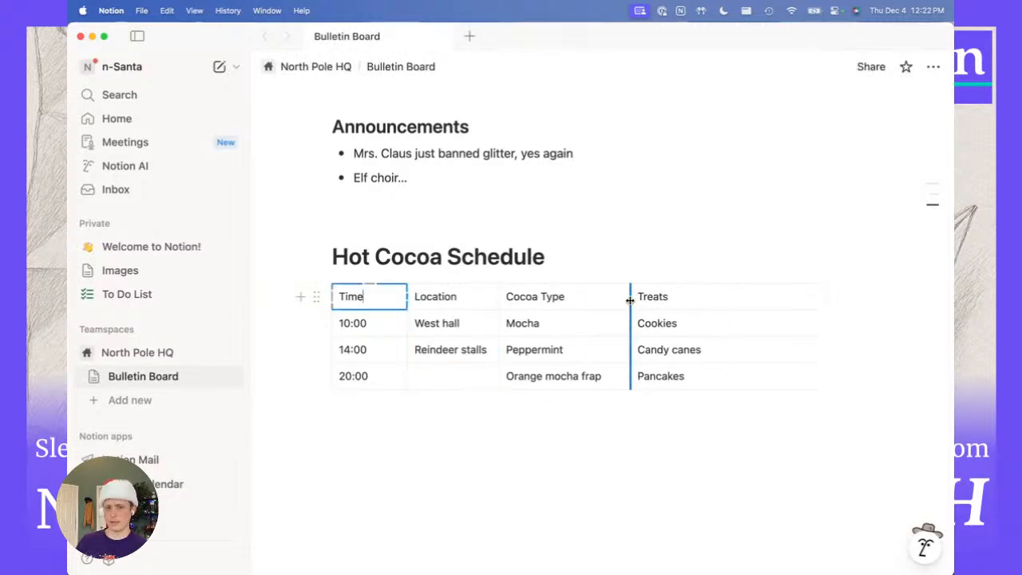
click(317, 297)
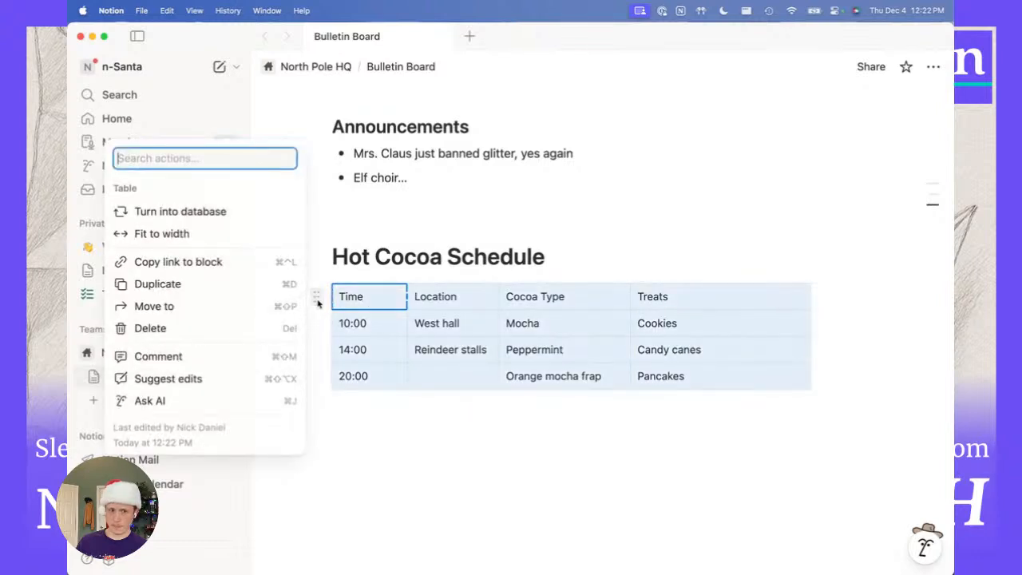
click(441, 299)
click(442, 297)
drag(656, 293, 378, 298)
click(364, 297)
click(367, 297)
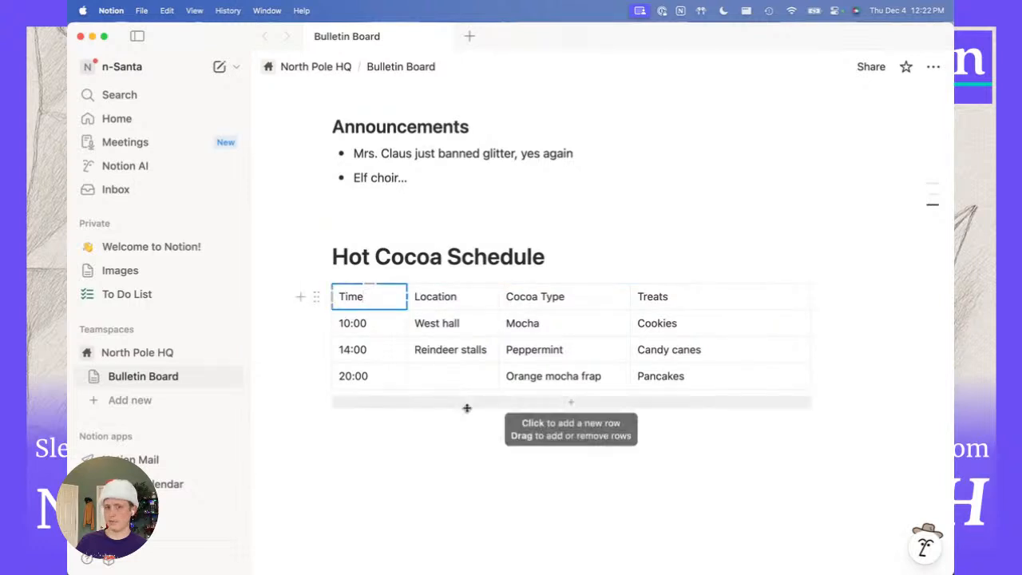
click(494, 437)
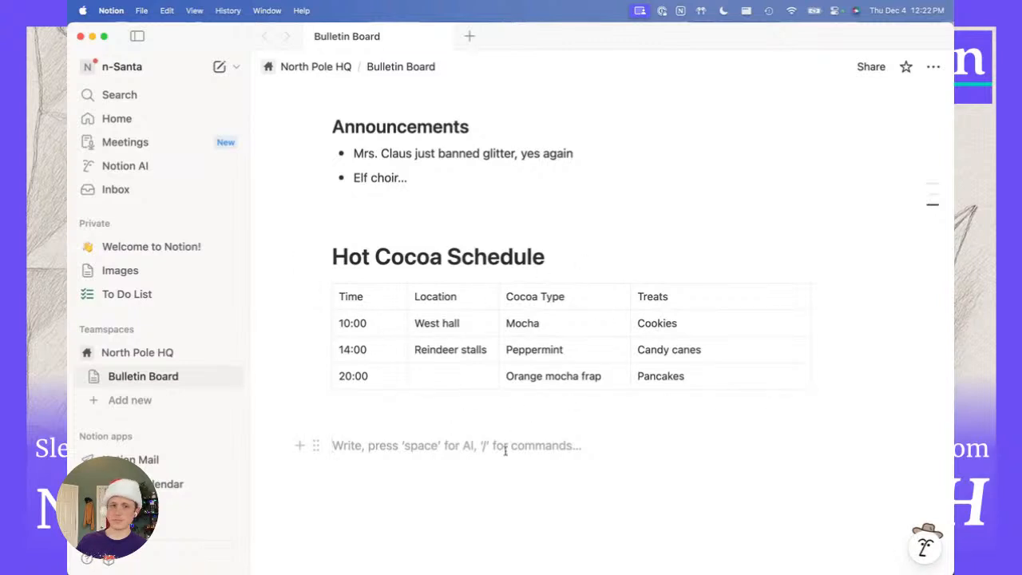
scroll(493, 431, up, 2)
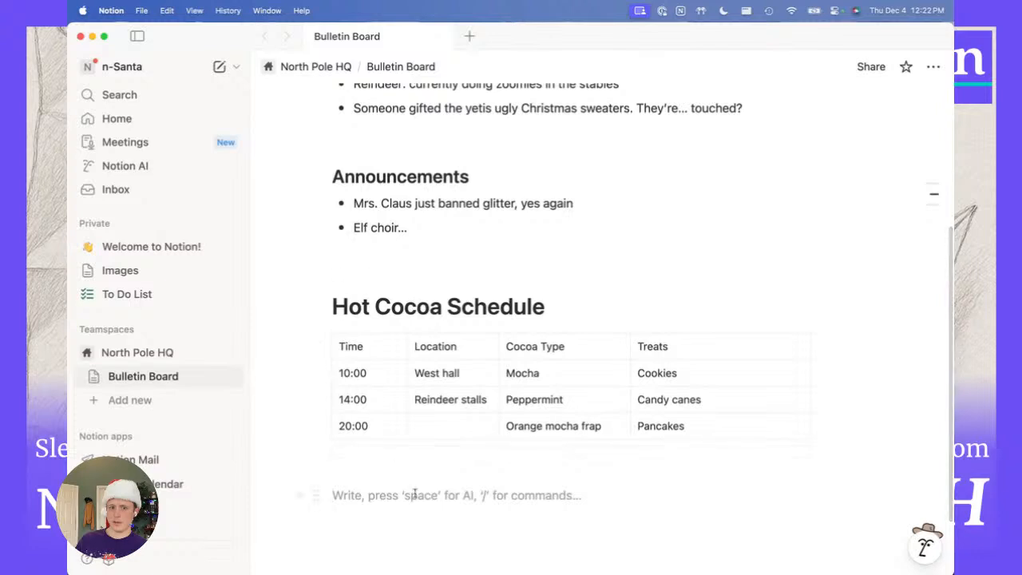
click(451, 426)
click(418, 488)
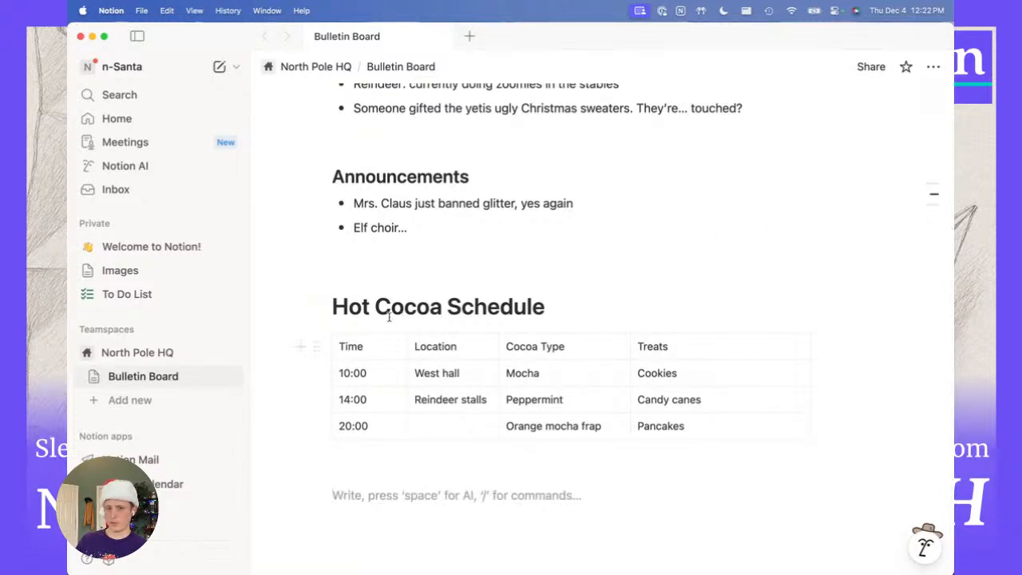
scroll(431, 308, up, 5)
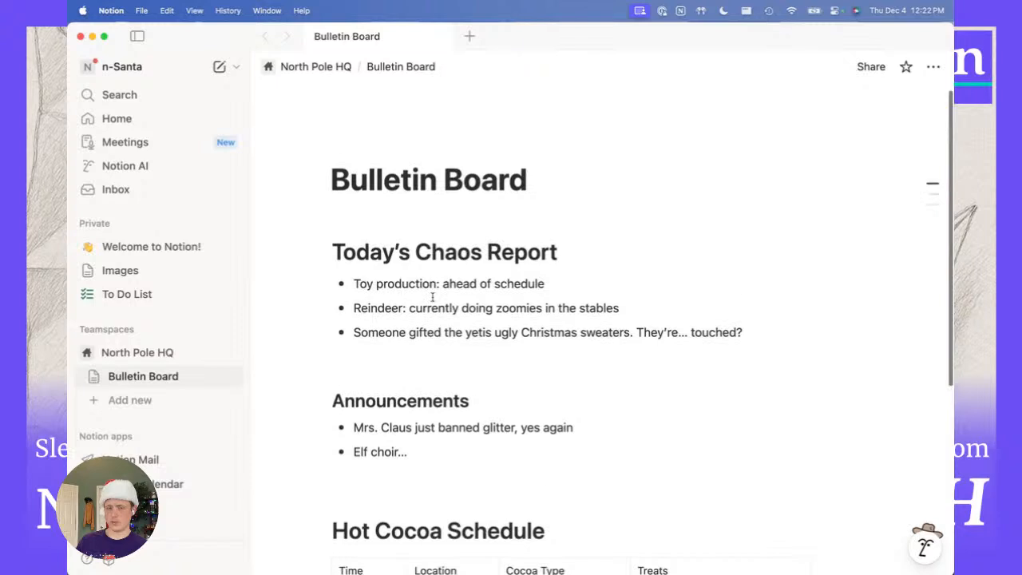
scroll(420, 389, down, 3)
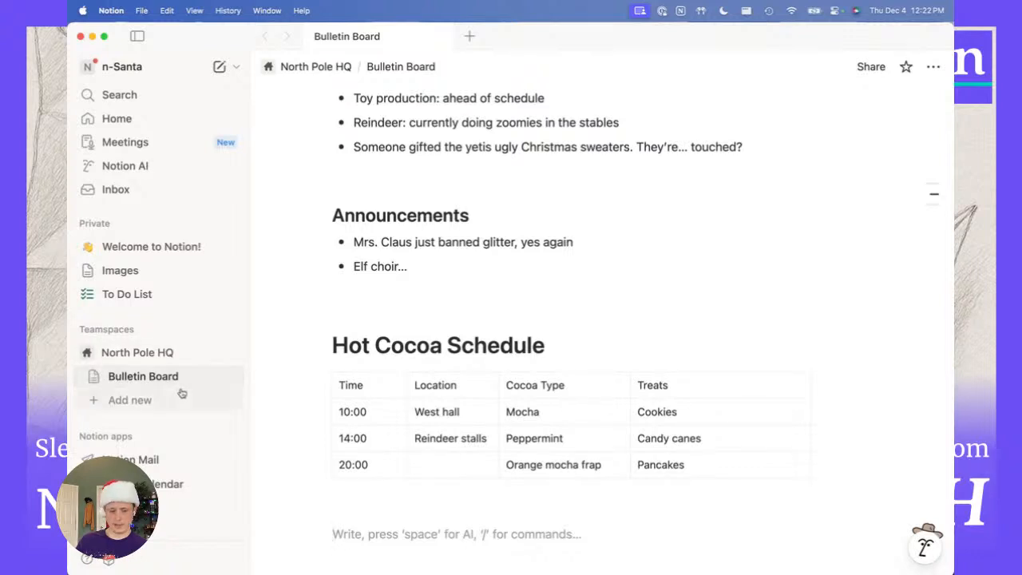
Check the Train Workstation poster in Images, then start a new North Pole HQ page.
key(super+grave)
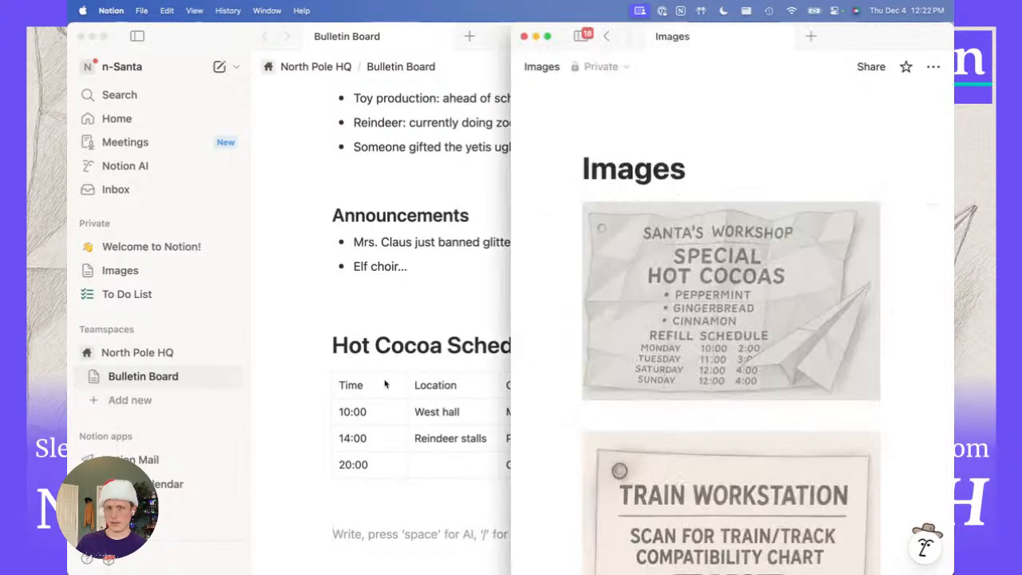
scroll(746, 346, down, 4)
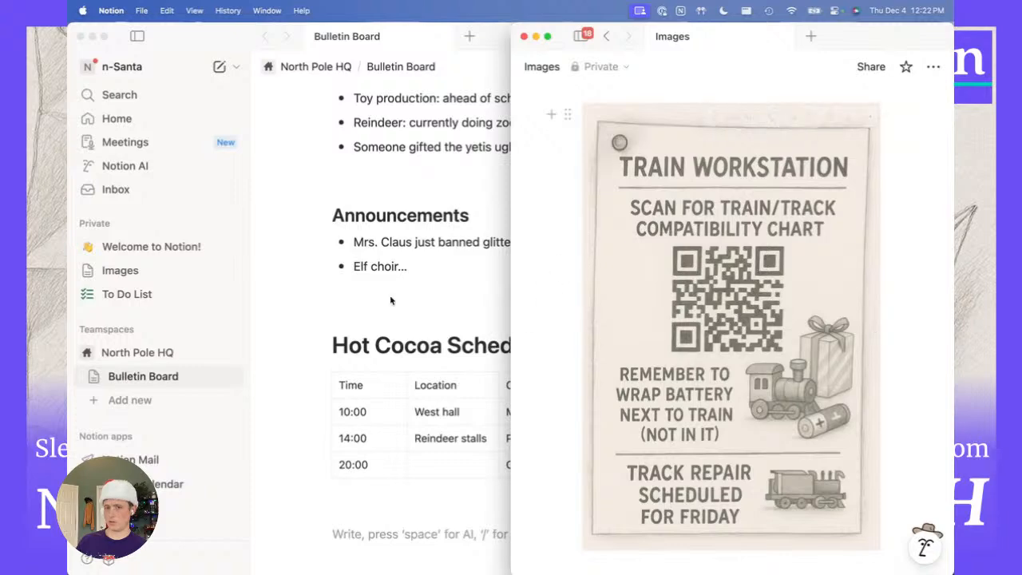
click(293, 392)
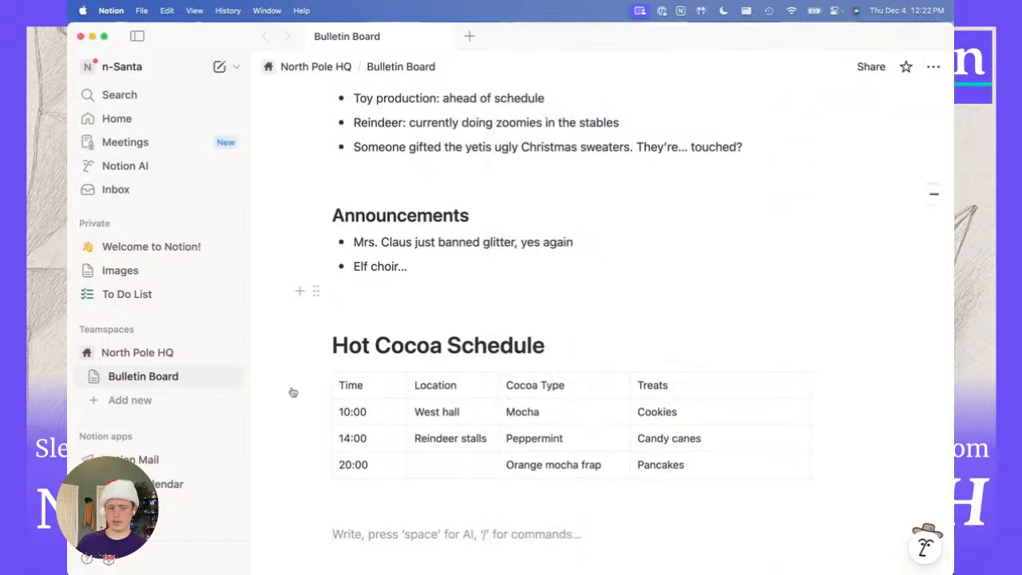
click(127, 405)
Enter 'Workstations' and create it as a new page in North Pole HQ.
text(Works)
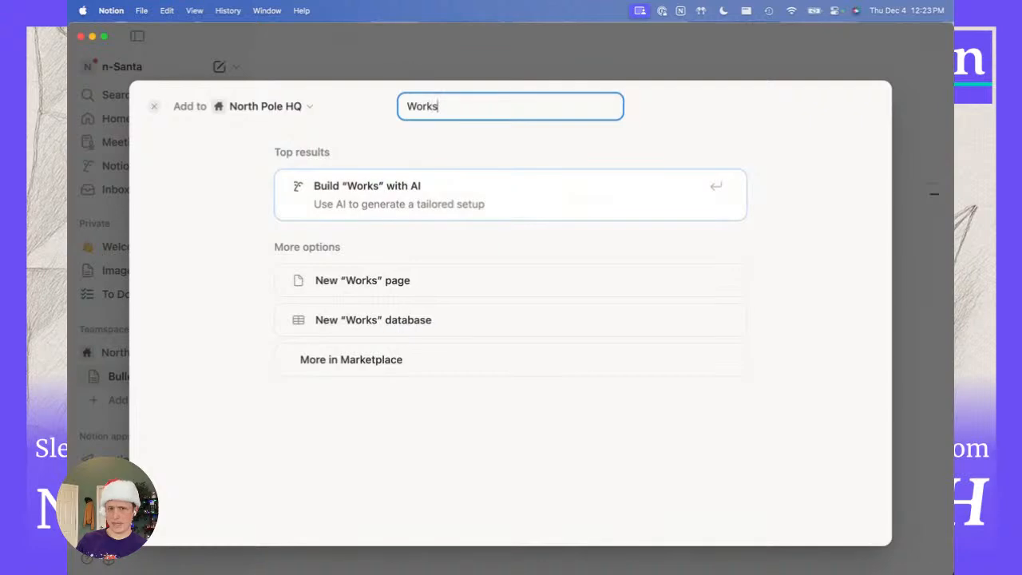
text(tations)
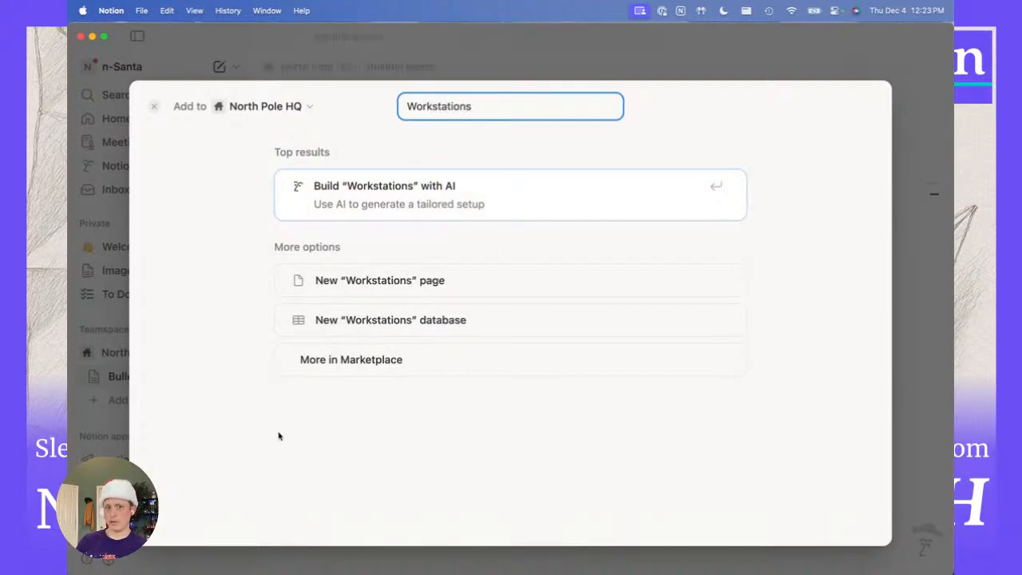
click(360, 283)
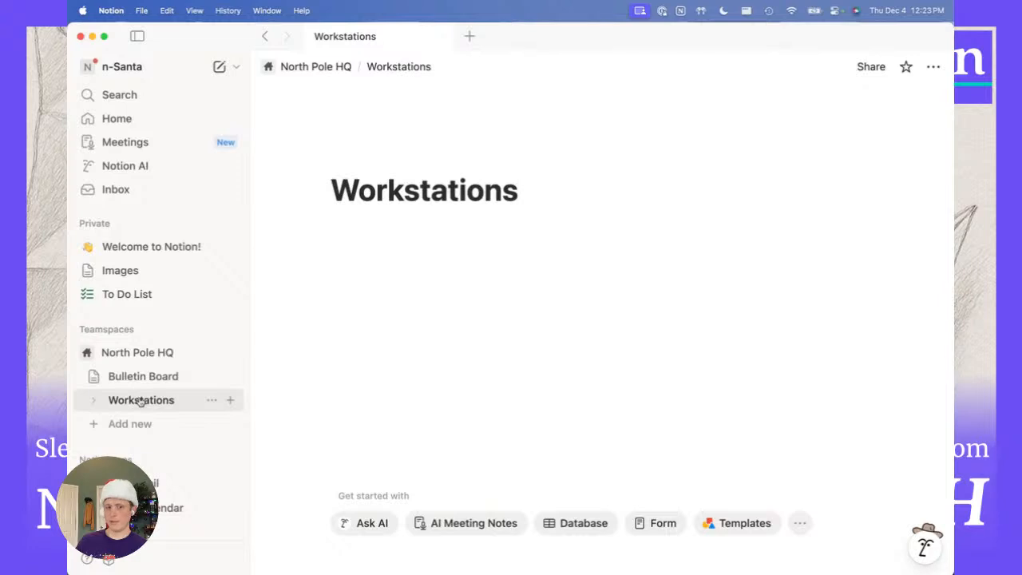
Try a 'Train Workstation' Heading 1 block, then delete it.
key(Return)
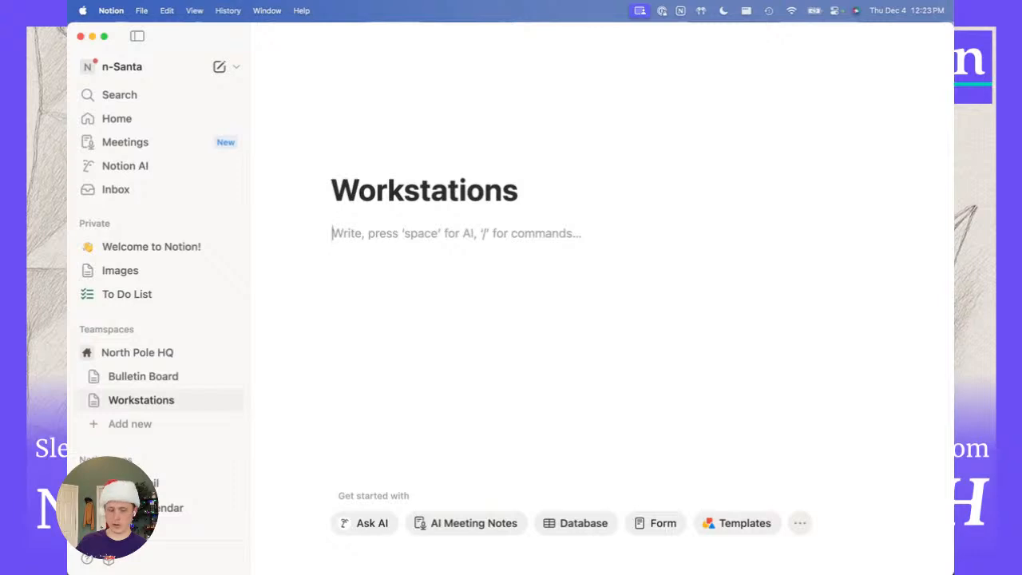
text(/head)
key(Return)
text(Train Work)
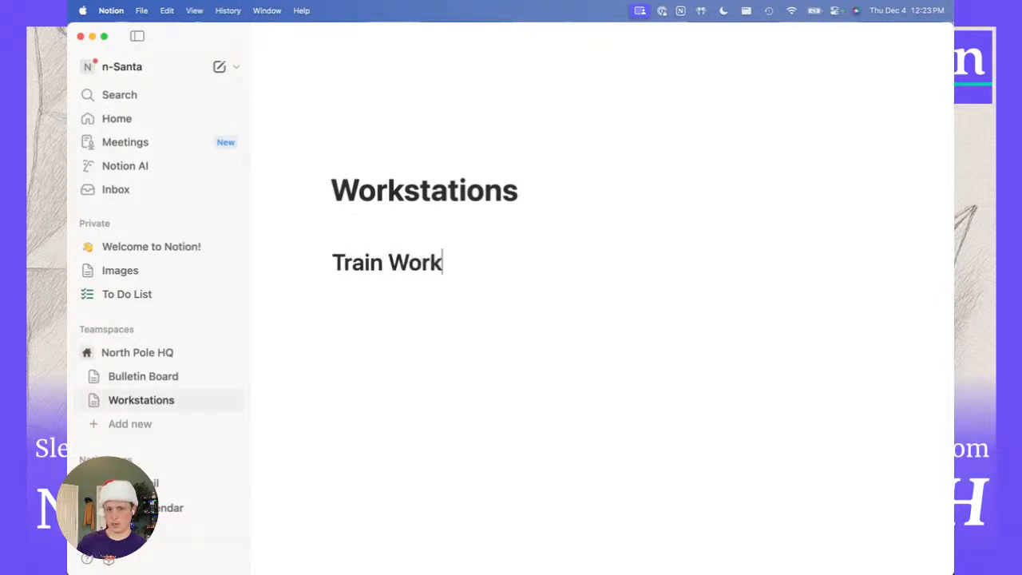
text(station)
key(Return)
text(asdfsad)
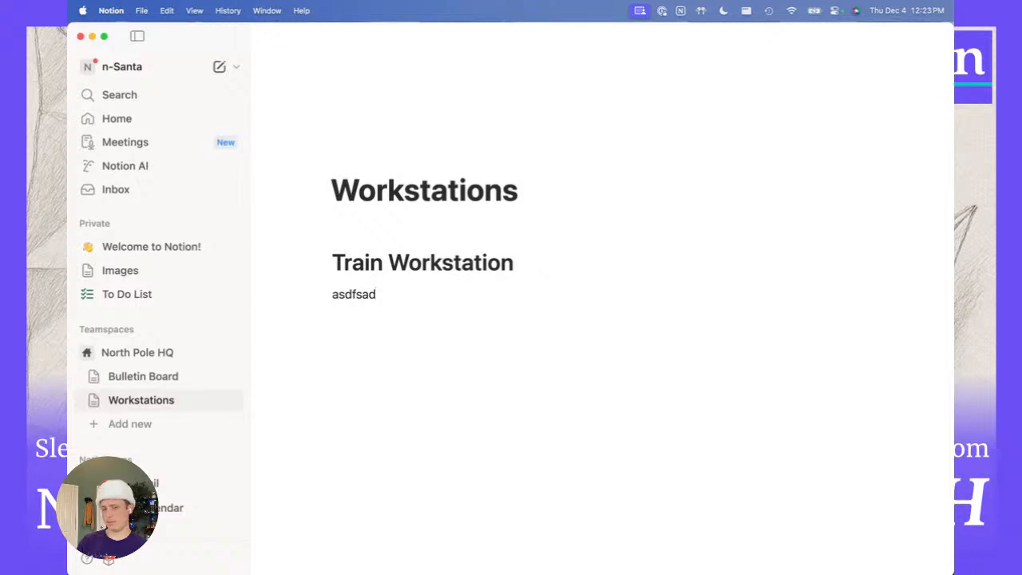
key(BackSpace)
key(BackSpace)
key(BackSpace)
key(BackSpace)
key(BackSpace)
key(BackSpace)
key(BackSpace)
key(BackSpace)
key(BackSpace)
key(BackSpace)
key(BackSpace)
key(BackSpace)
key(BackSpace)
key(BackSpace)
key(BackSpace)
key(BackSpace)
key(BackSpace)
key(BackSpace)
key(BackSpace)
key(BackSpace)
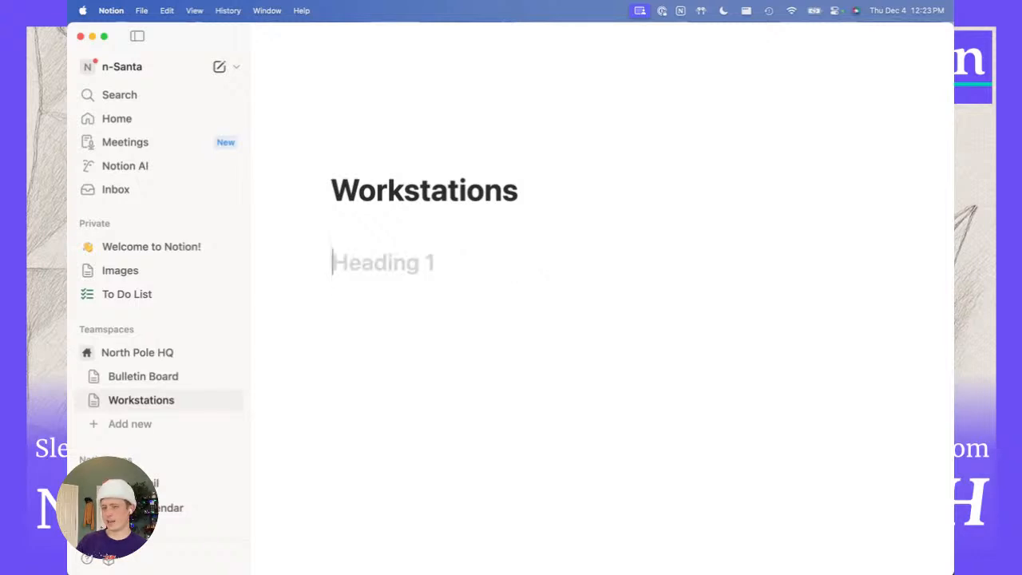
key(BackSpace)
Insert a new subpage into Workstations with /page.
key(Return)
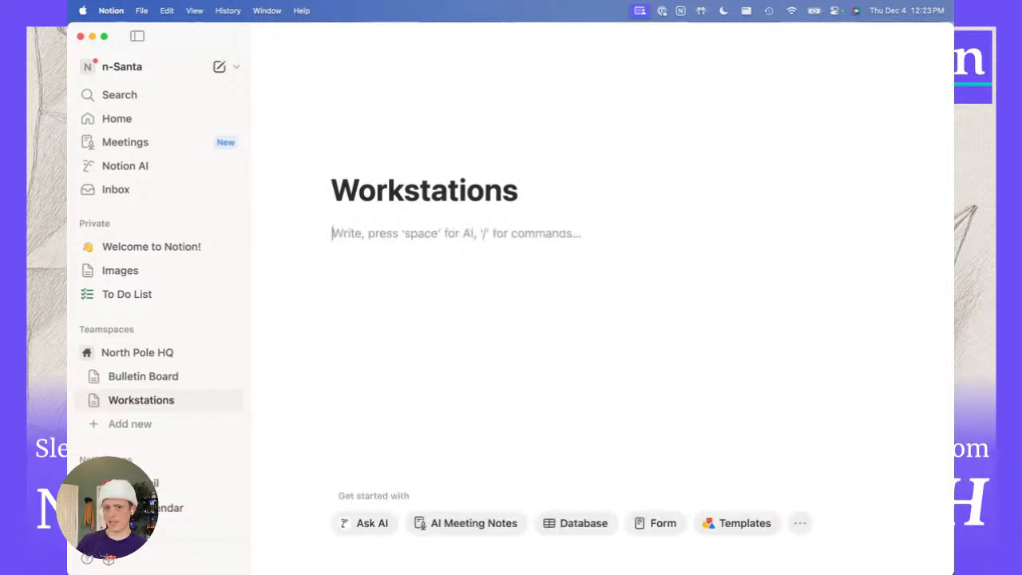
text(/page)
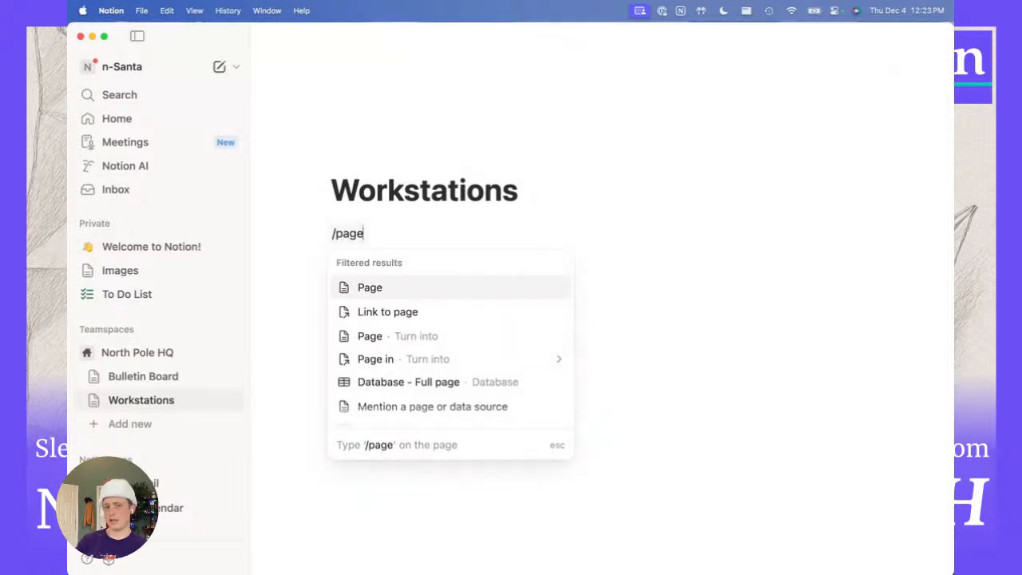
key(Return)
Title the subpage 'Train Station' and expand Workstations in the sidebar to show it.
text(Tr)
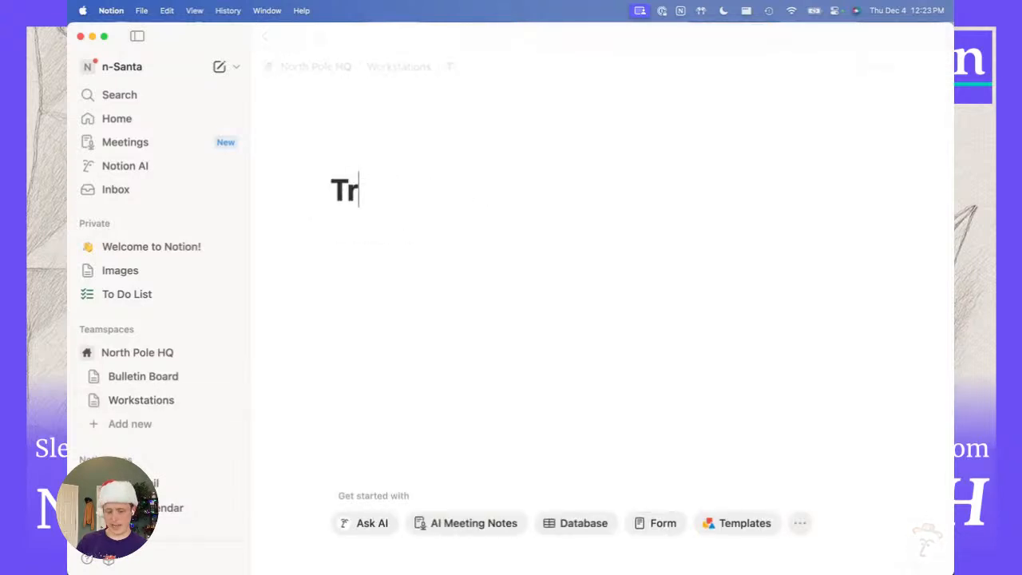
text(ain Station)
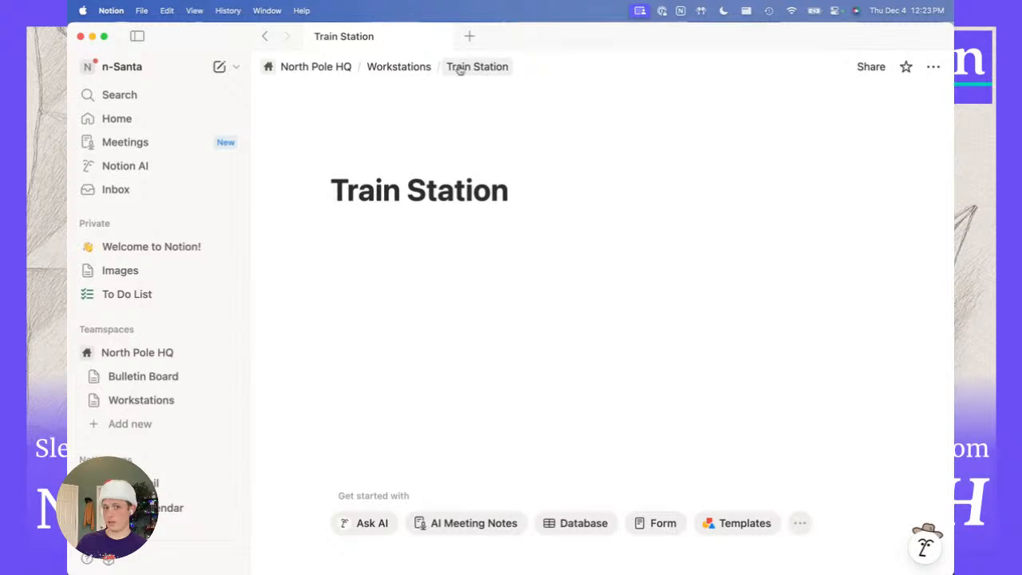
click(91, 402)
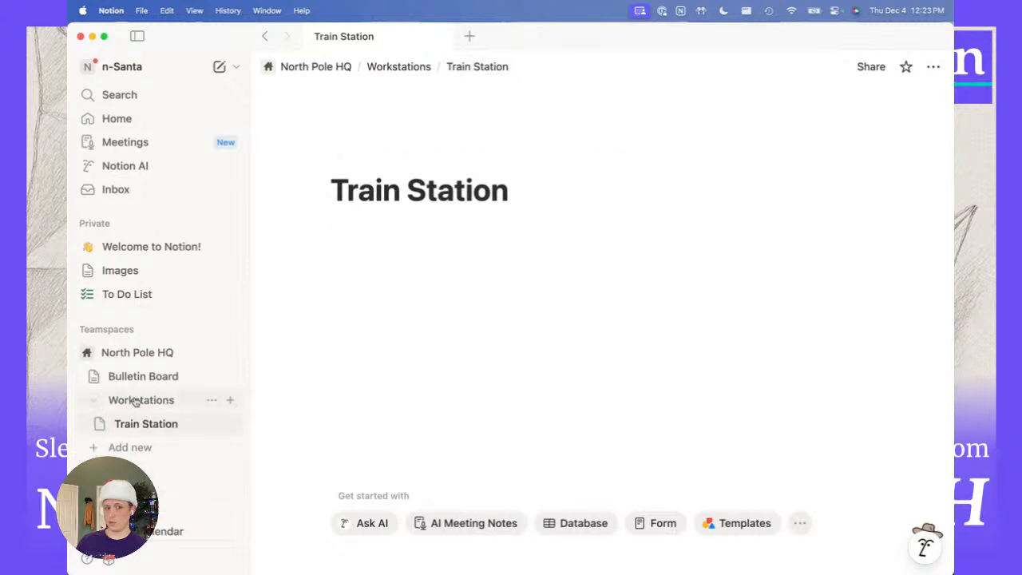
click(95, 402)
click(94, 401)
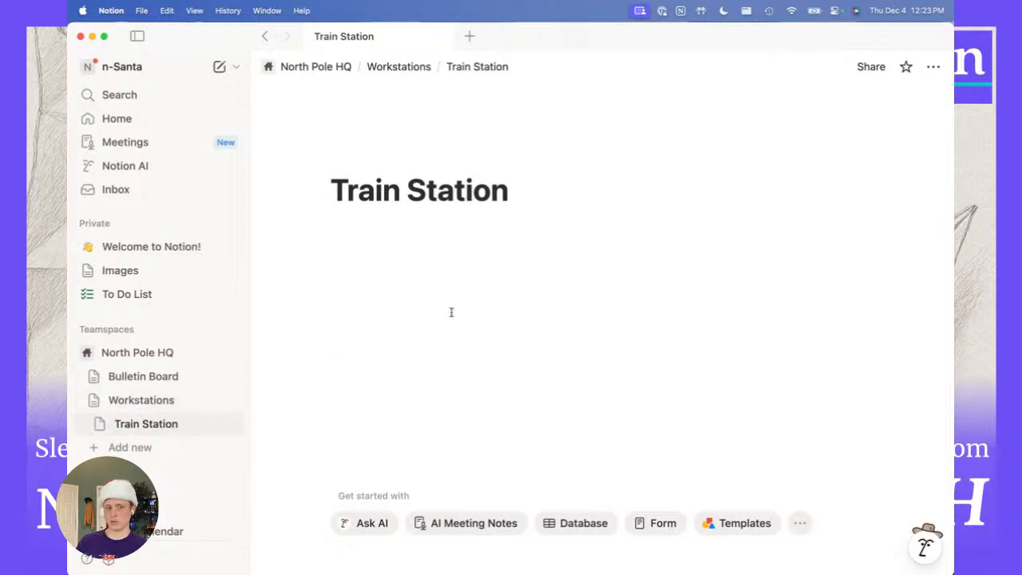
click(475, 270)
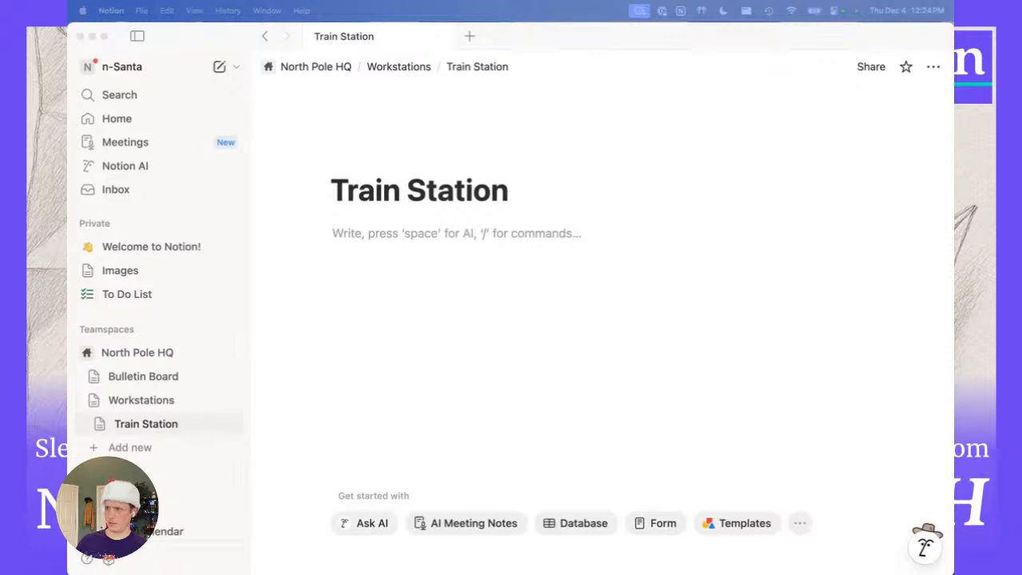
Paste the battery callout, Trackmaster Compatibility Chart heading and table, then compare with the poster.
key(super+v)
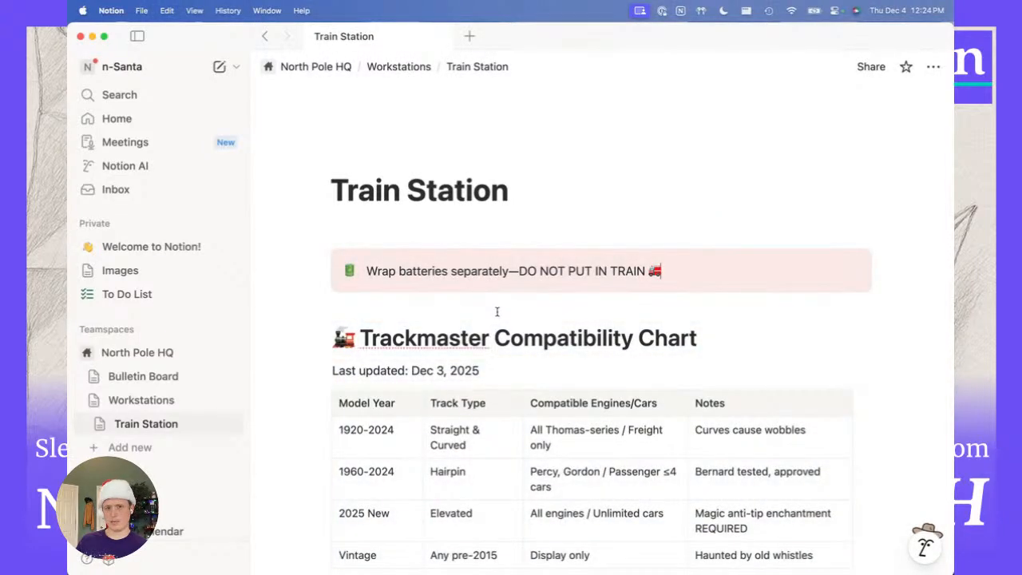
key(super+grave)
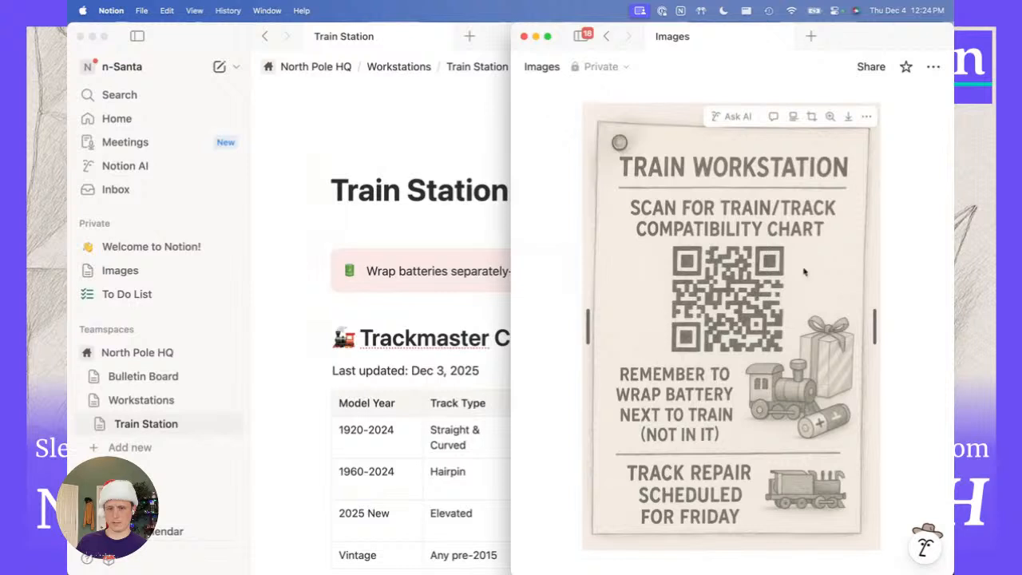
click(446, 363)
scroll(446, 364, down, 3)
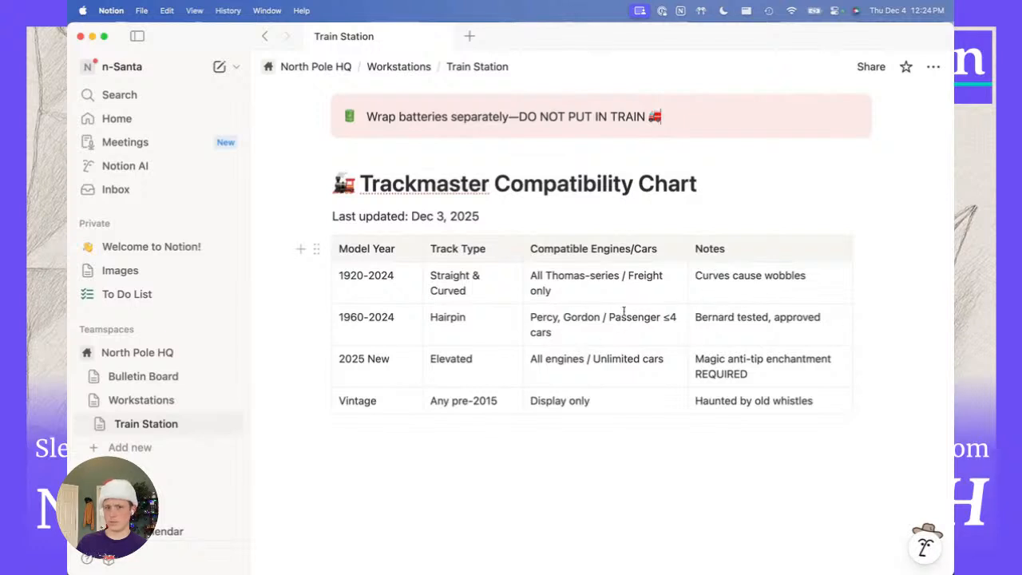
scroll(623, 312, up, 2)
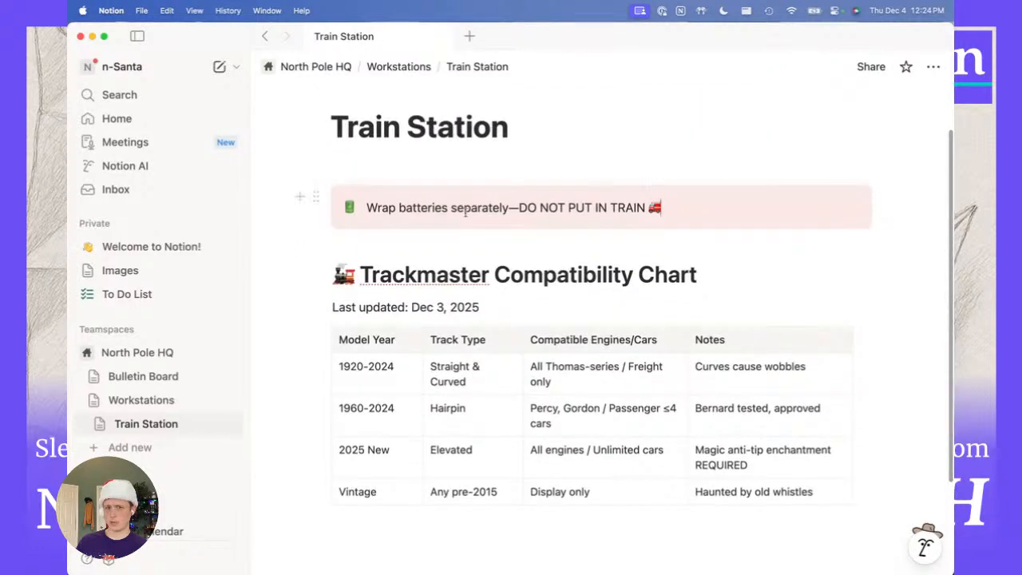
key(super+grave)
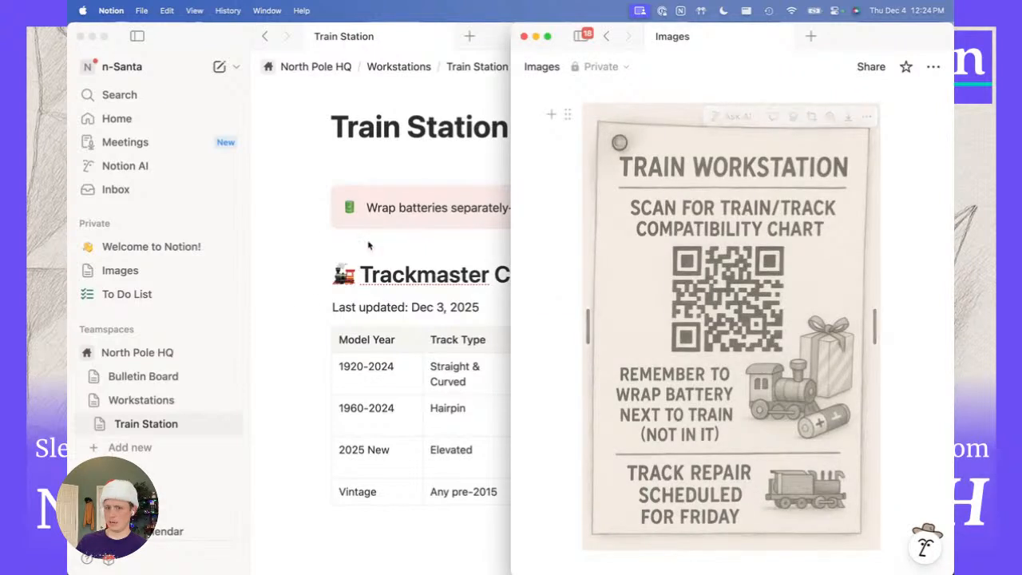
click(355, 300)
scroll(558, 230, up, 1)
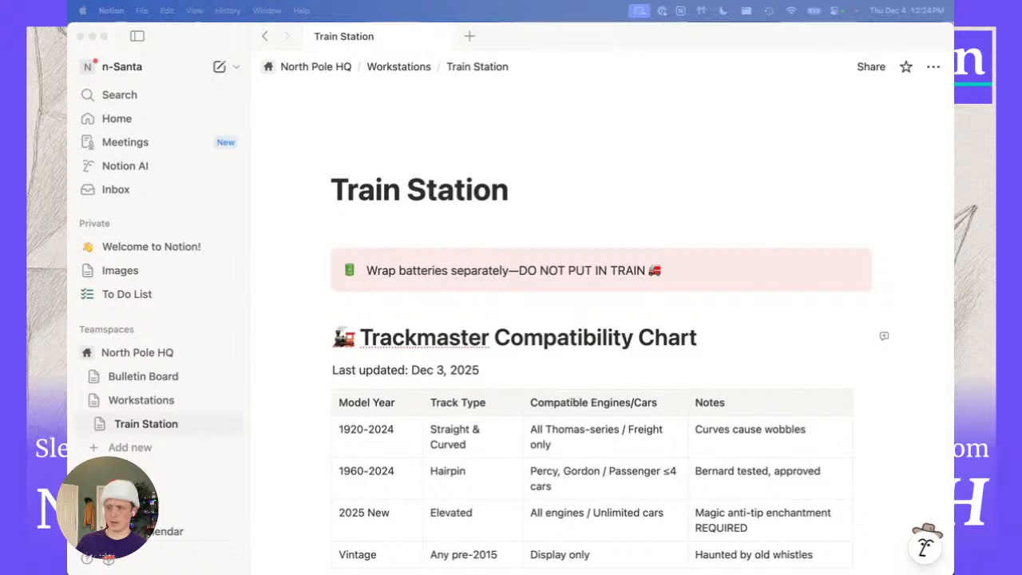
click(178, 411)
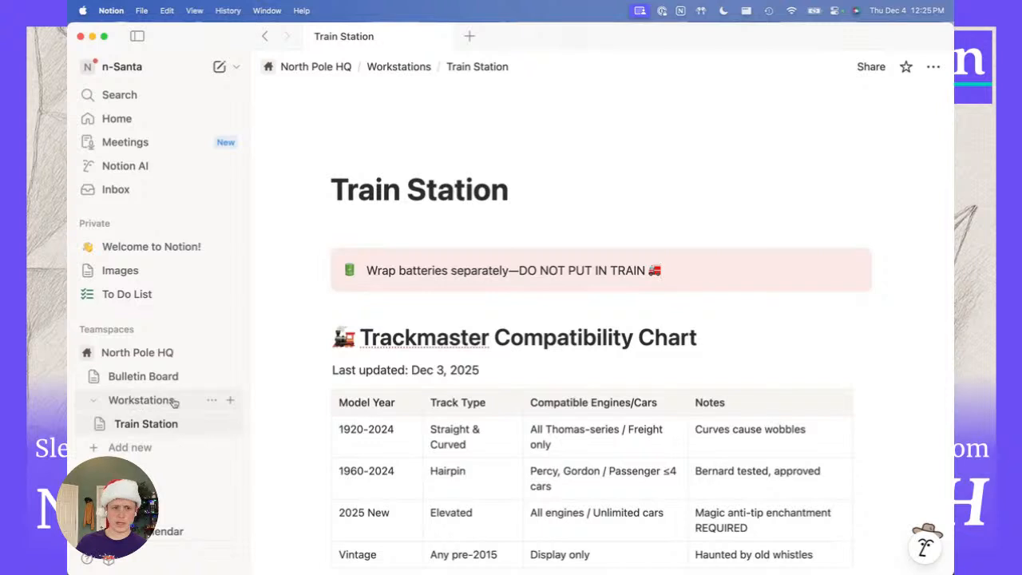
Add a 'Reindeer Station' page inside Workstations.
click(230, 403)
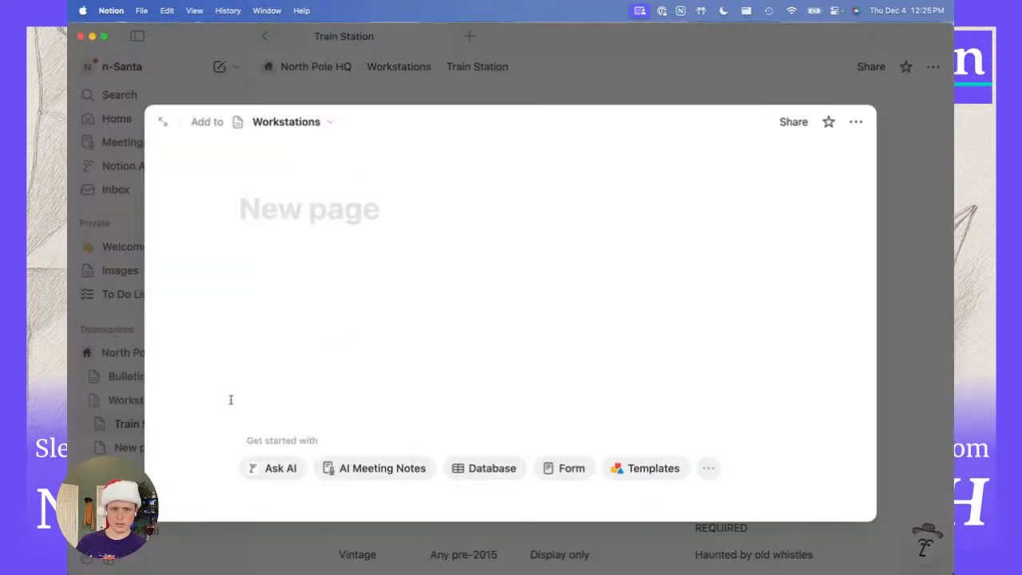
text(Reindee)
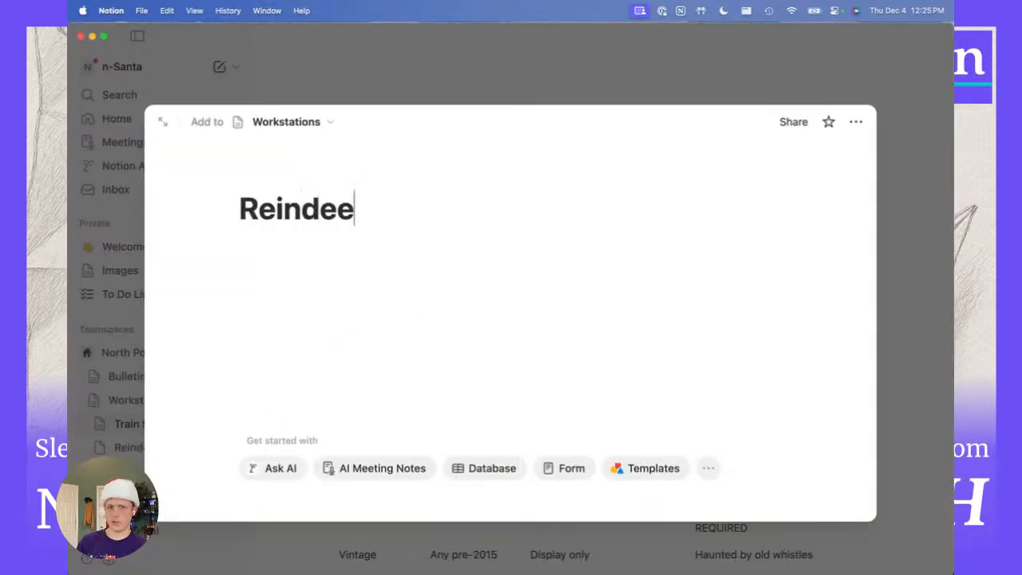
text(r Station)
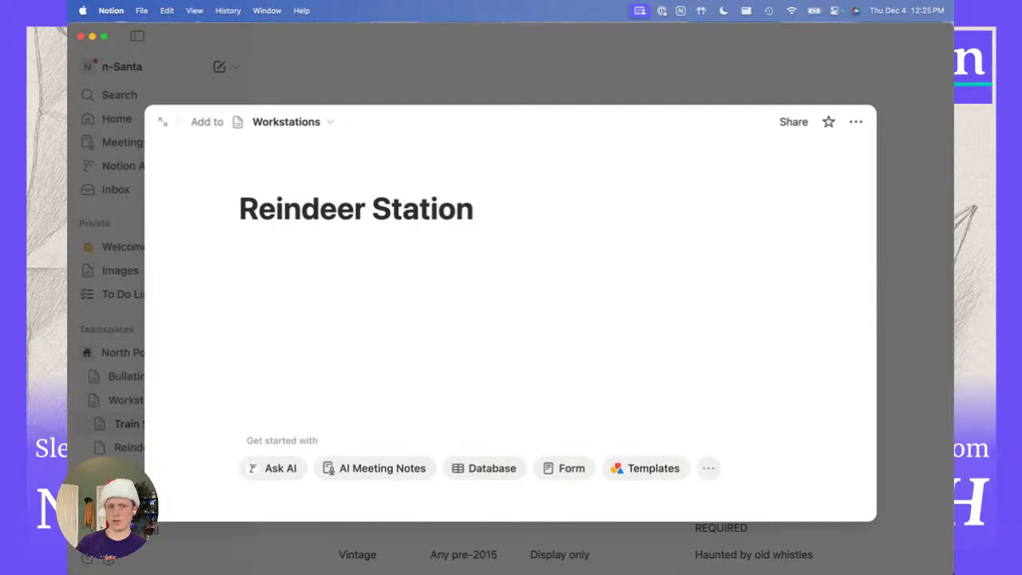
key(Return)
click(903, 237)
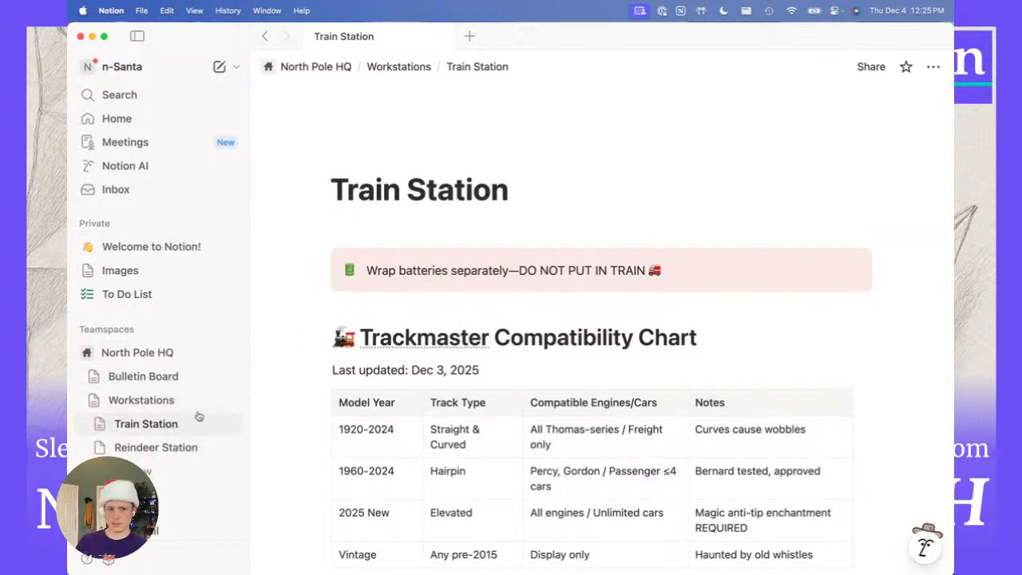
Look over Reindeer Station and Train Station, then open Bulletin Board.
click(149, 443)
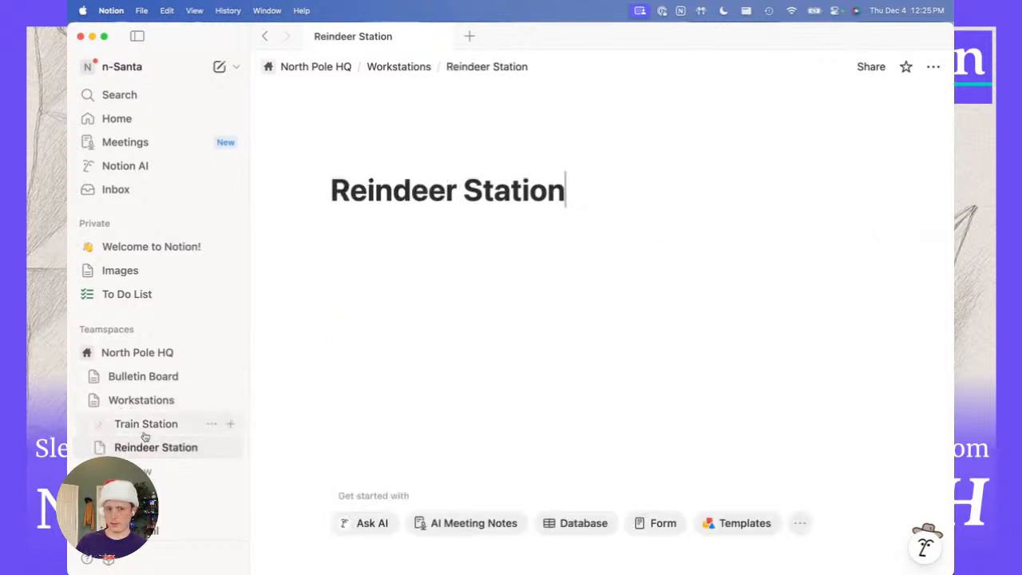
click(143, 429)
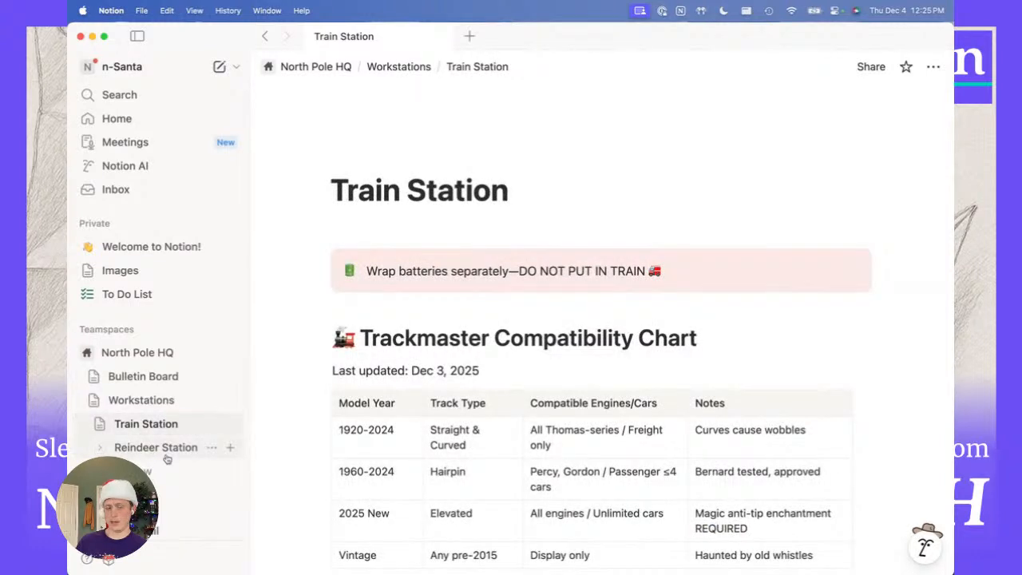
click(136, 380)
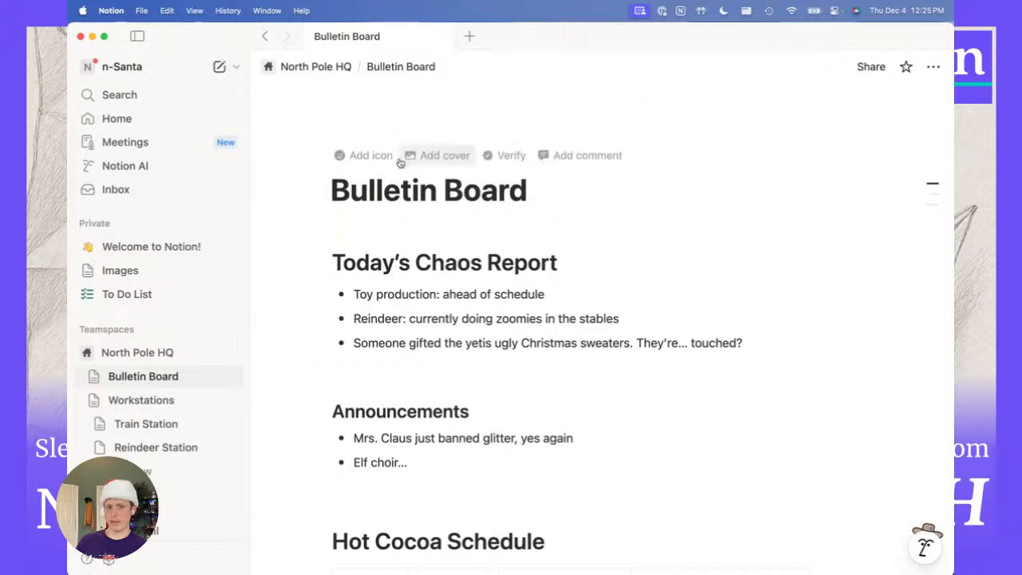
Set an Unsplash northern-lights photo, found by searching 'north pole', as the Bulletin Board cover.
click(431, 157)
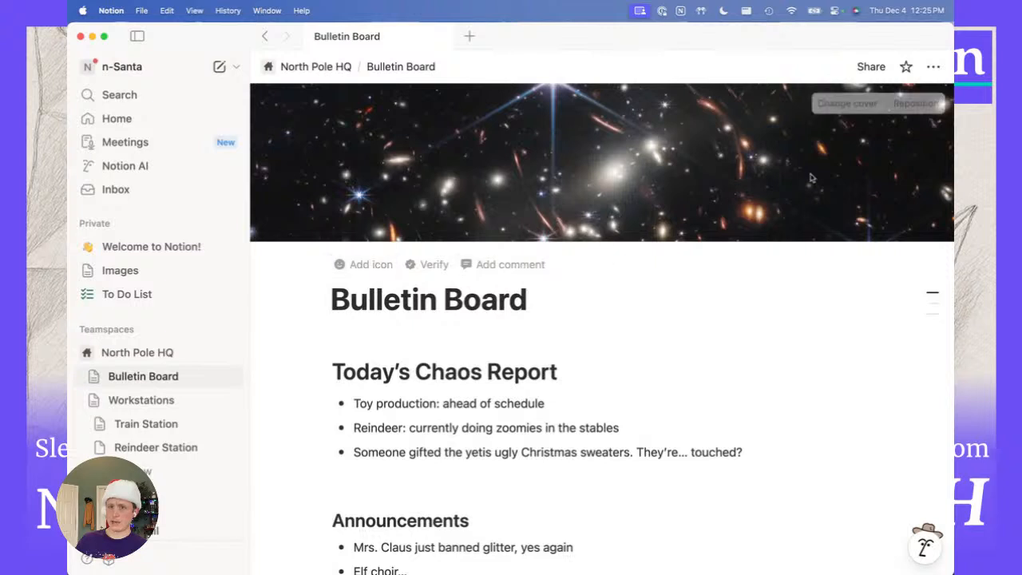
click(864, 110)
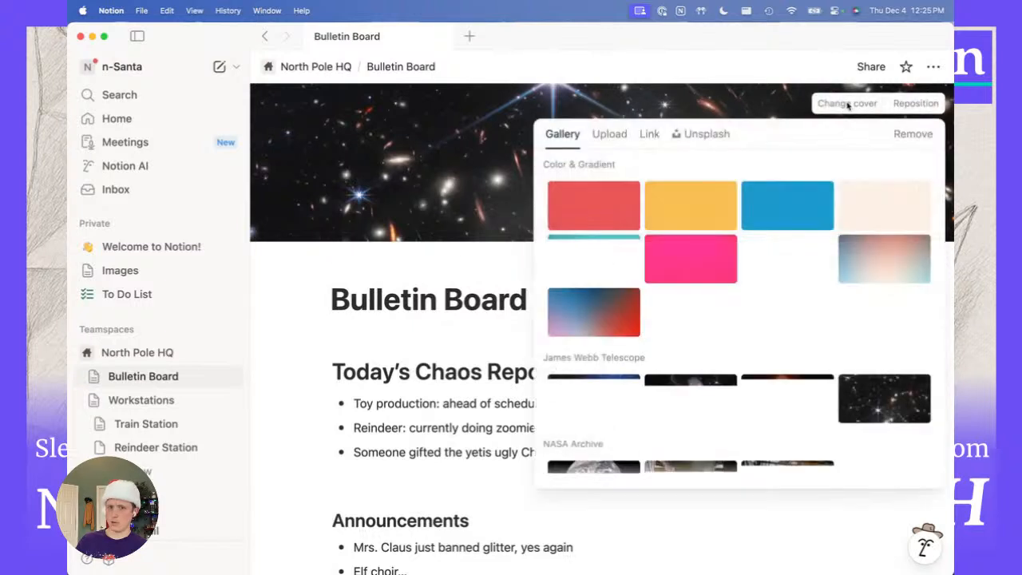
click(703, 132)
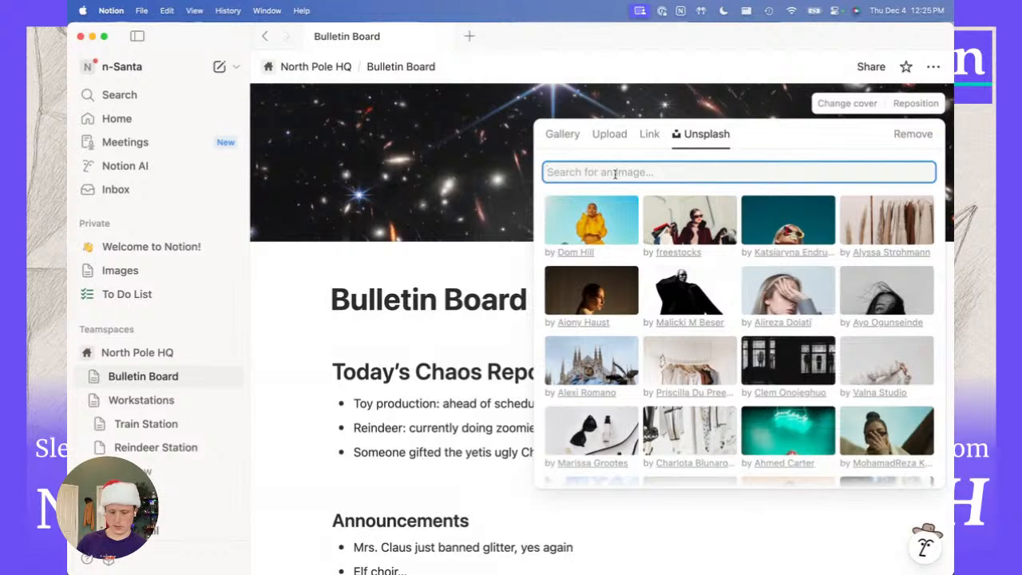
text(north pole)
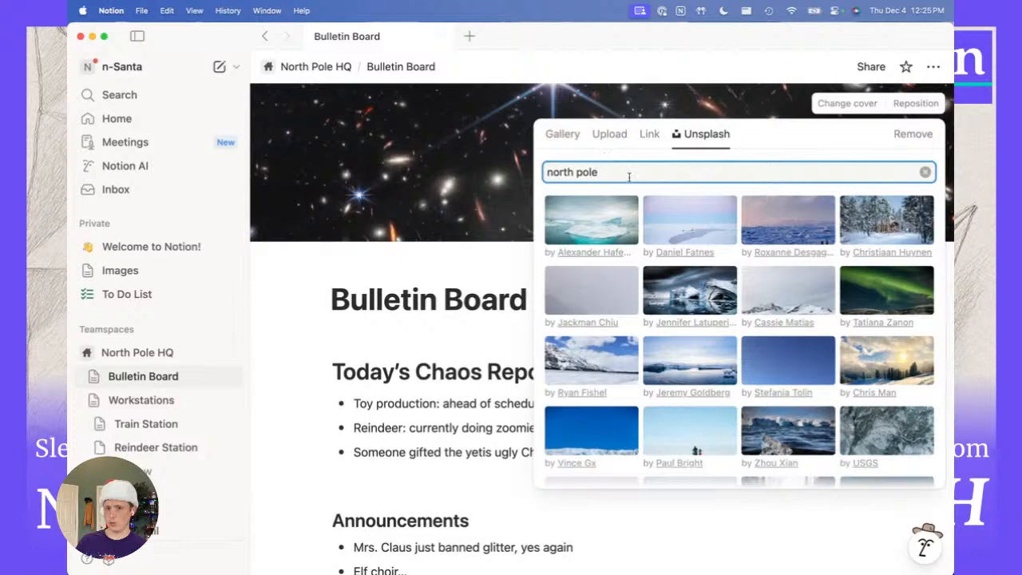
scroll(629, 182, down, 8)
scroll(629, 182, down, 2)
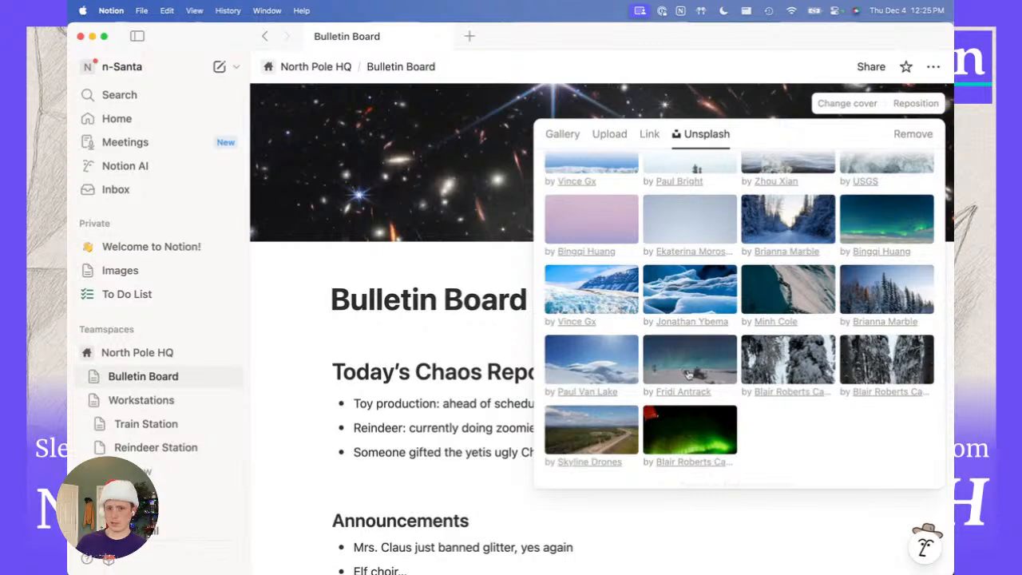
click(679, 373)
click(366, 261)
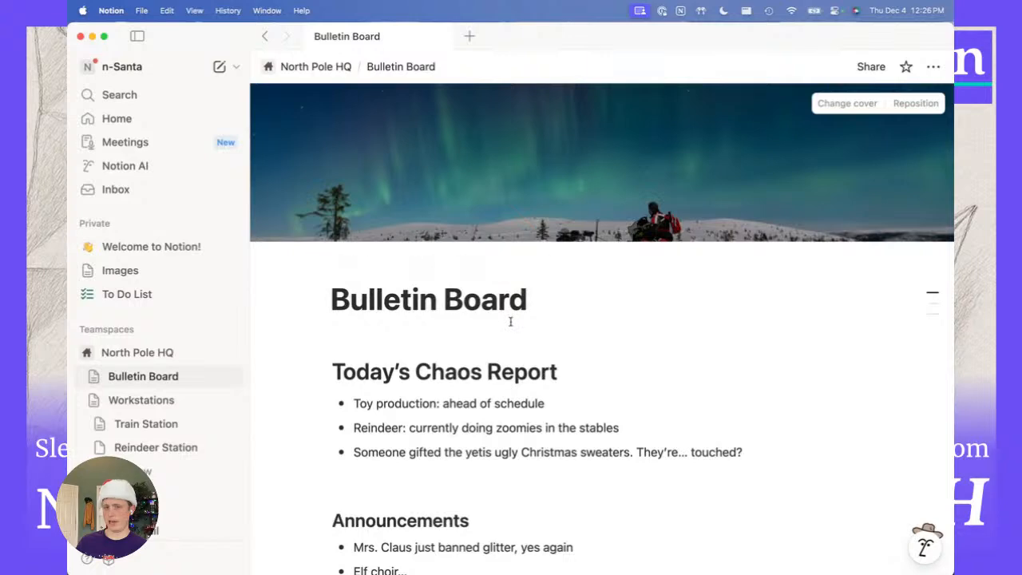
Swap the cover for a corkboard Unsplash photo from 'bulletin board' and add a page icon.
click(834, 105)
click(701, 134)
text(bulletin board)
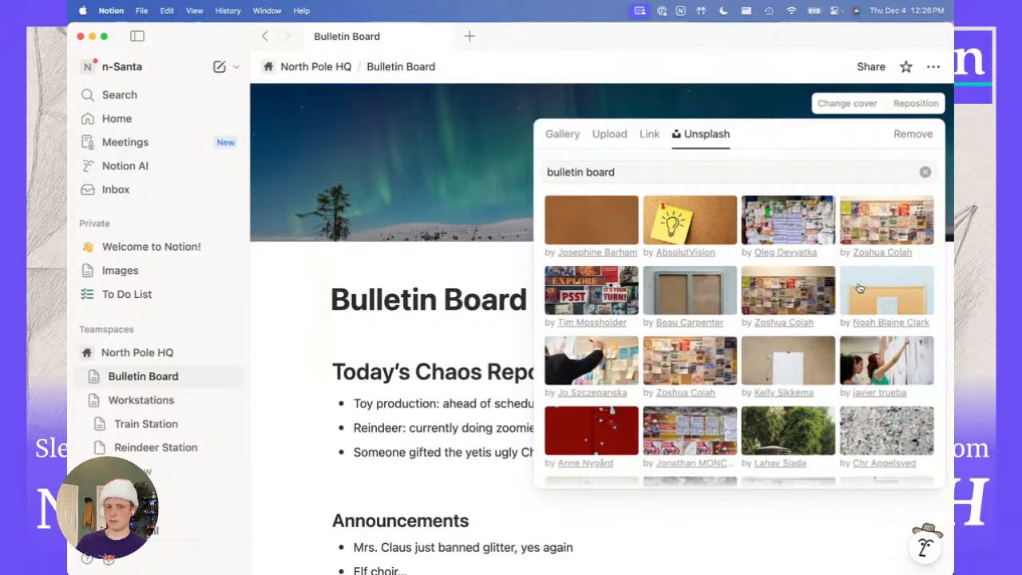
click(859, 287)
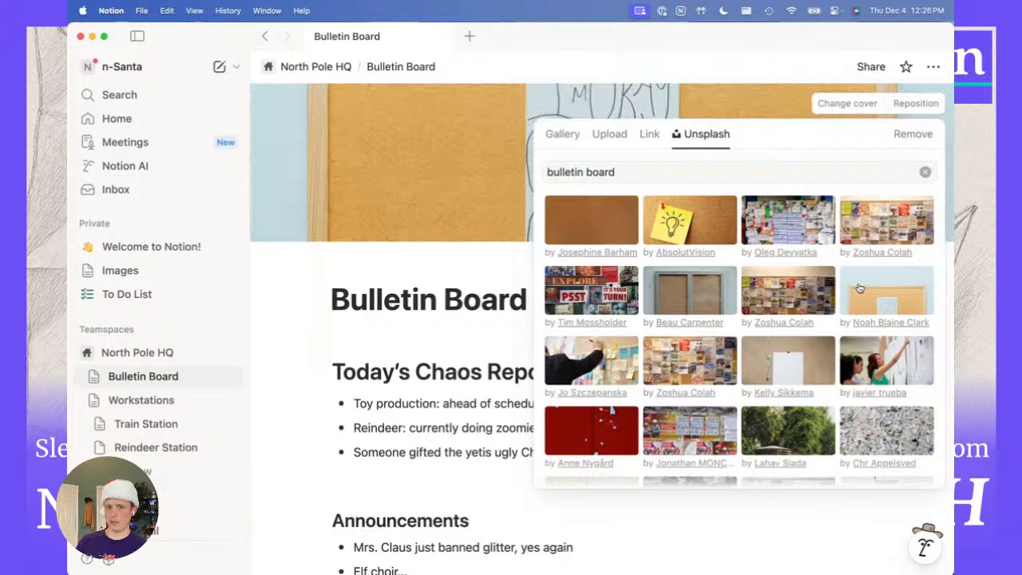
click(289, 337)
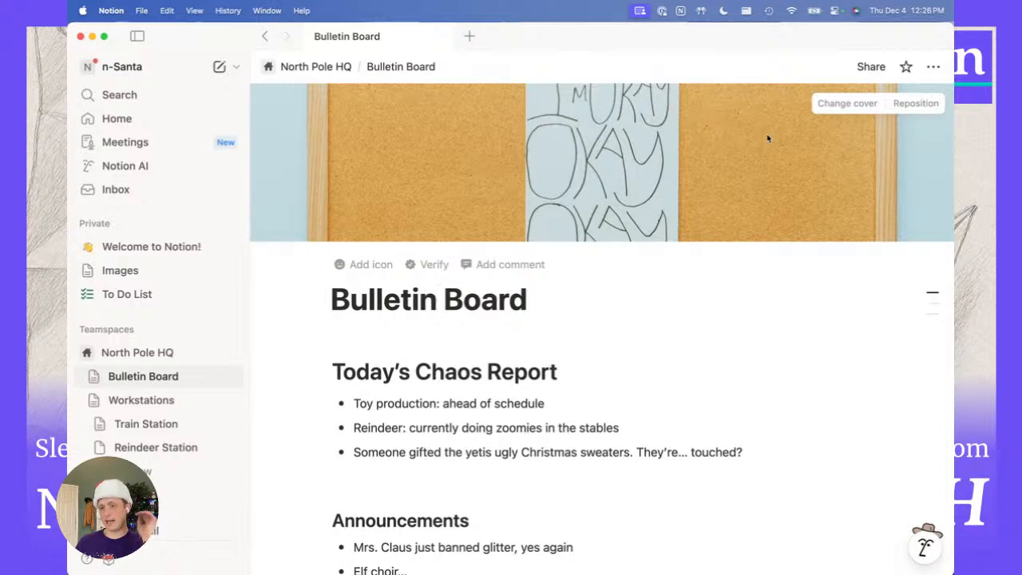
click(361, 267)
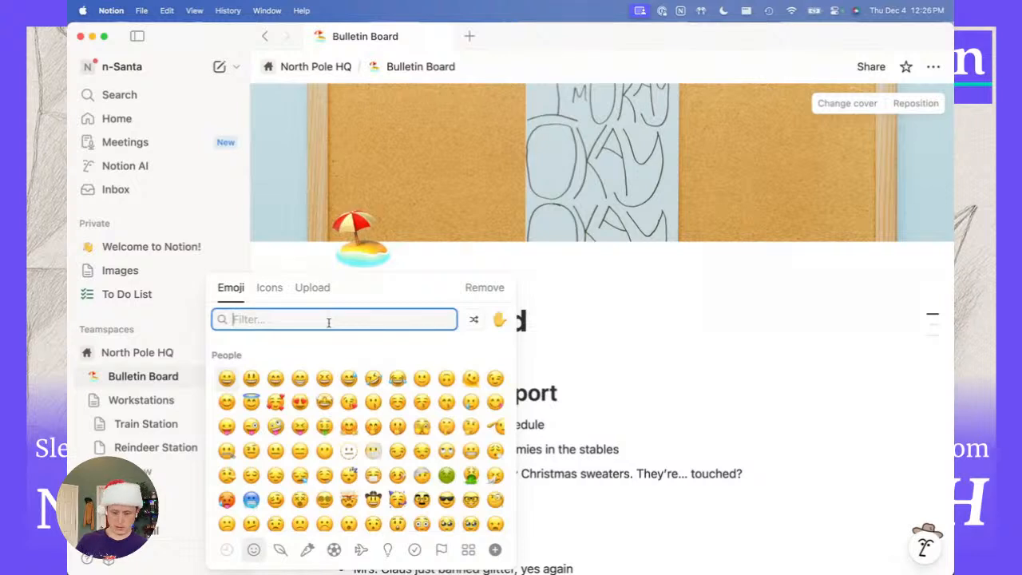
Set the Bulletin Board icon to a clipboard, then give Train Station a steam locomotive icon and a cover.
text(board)
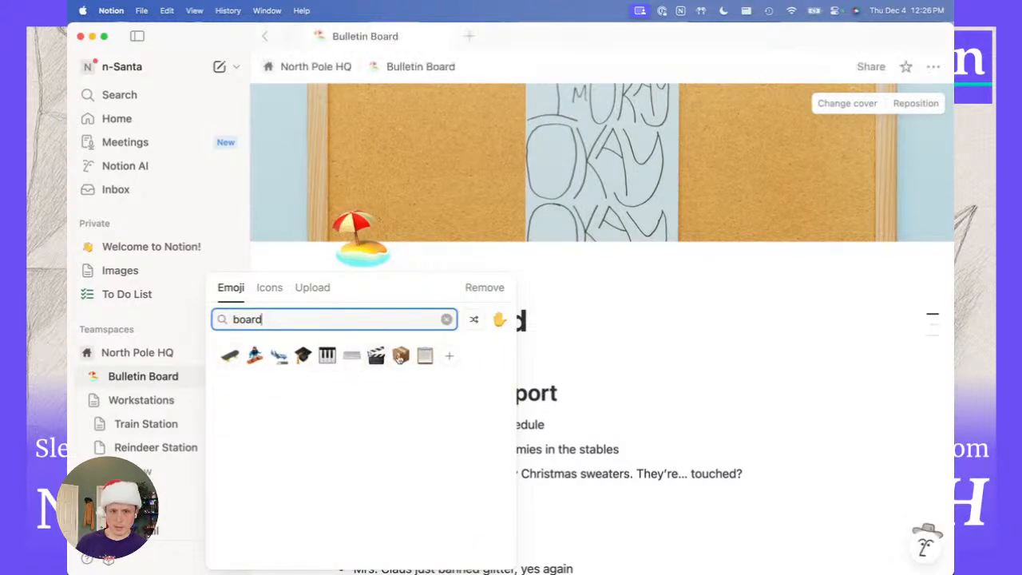
click(425, 355)
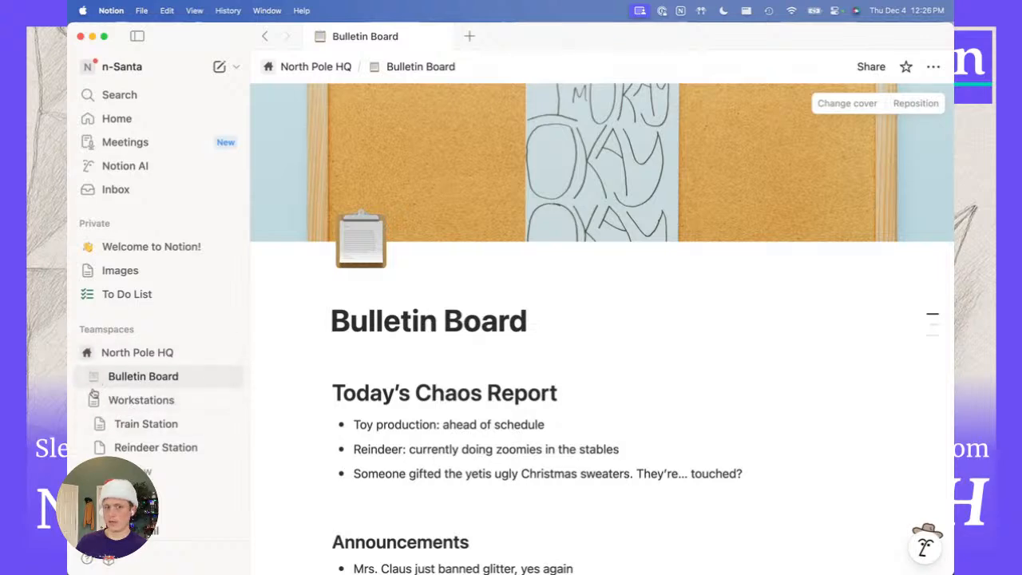
click(128, 427)
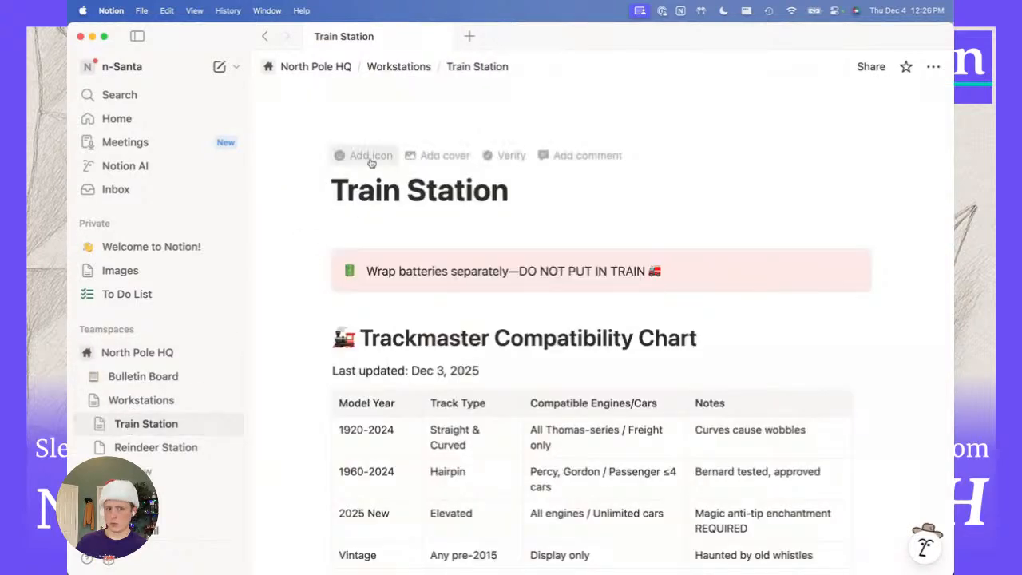
click(369, 156)
text(train)
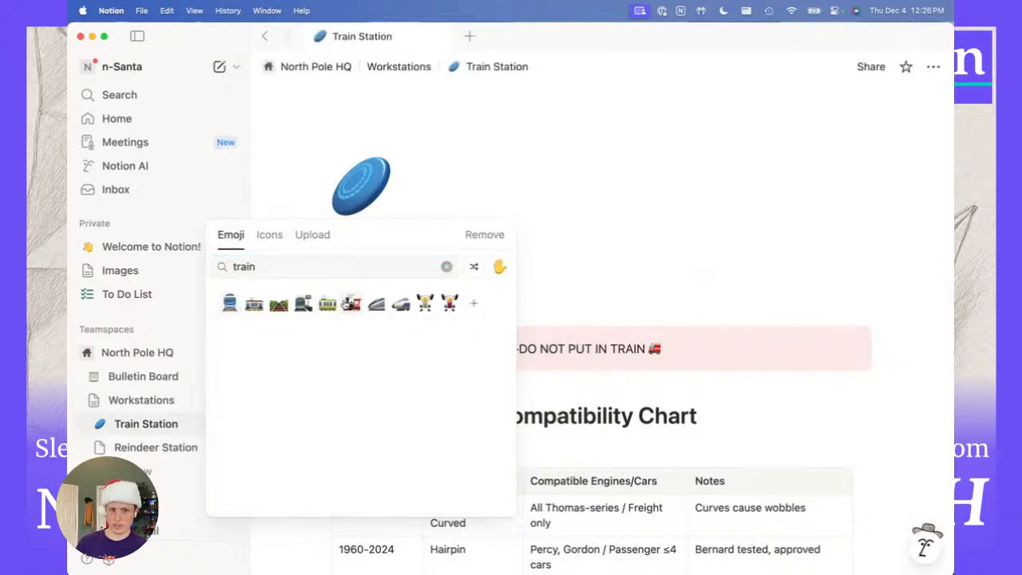
click(351, 302)
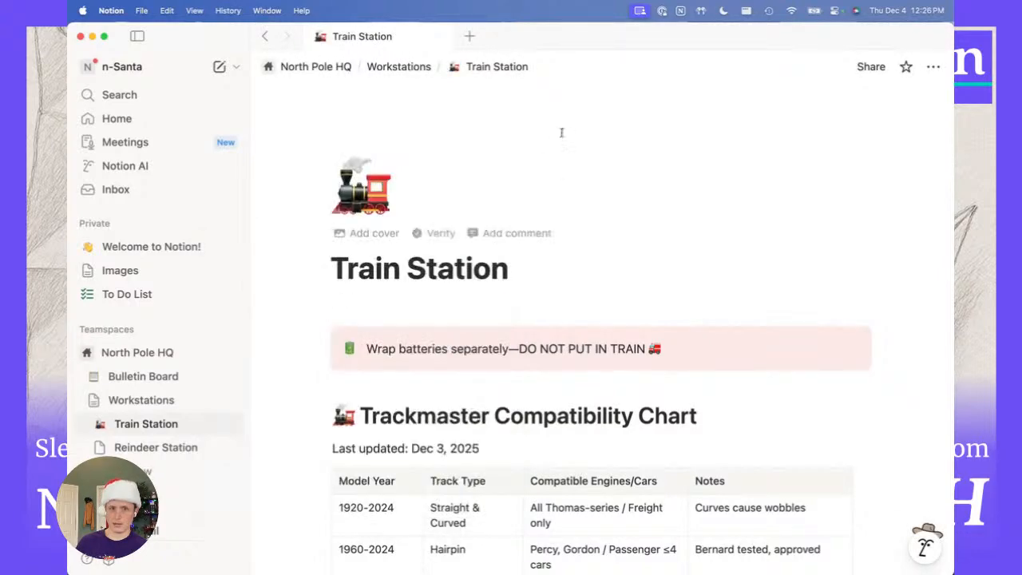
click(372, 232)
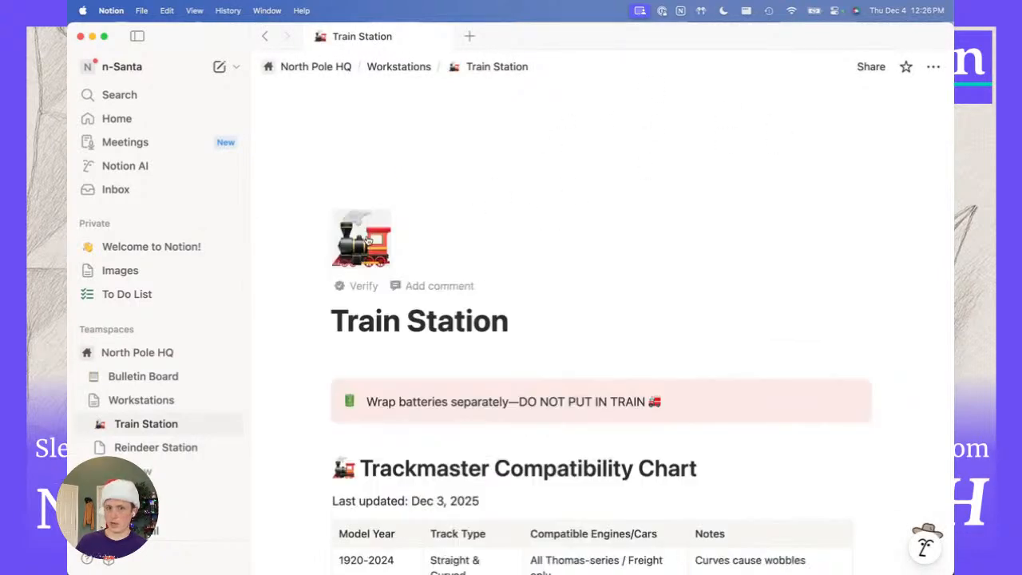
Replace the Train Station cover with an Unsplash 'toy train' photo of a red model train.
click(844, 104)
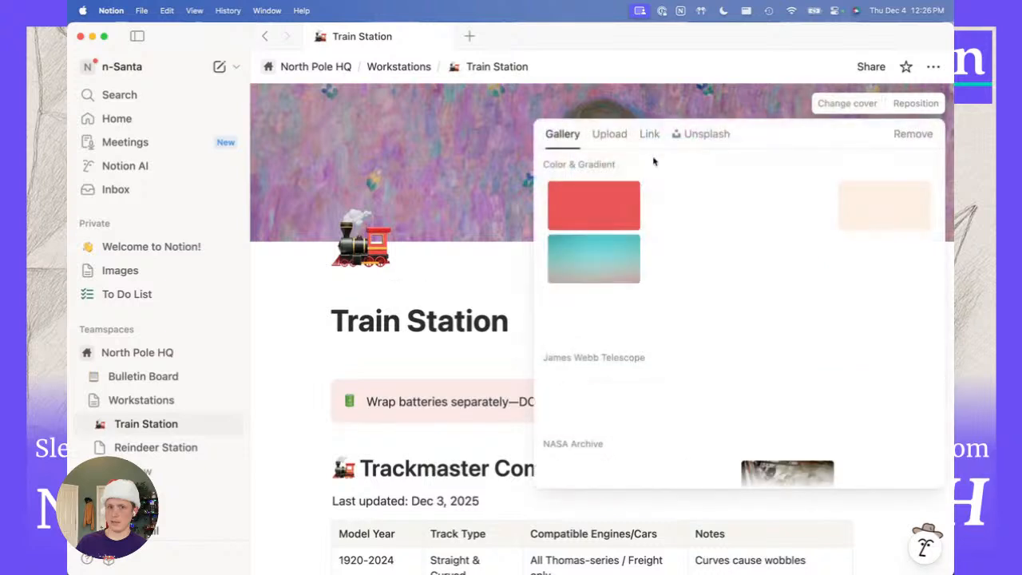
click(688, 134)
text(toy)
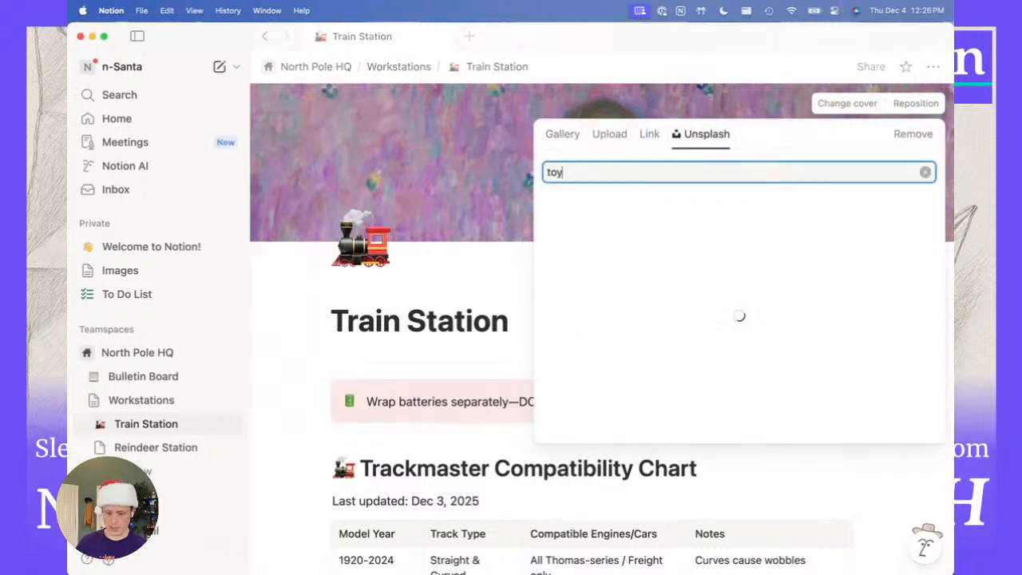
text( train)
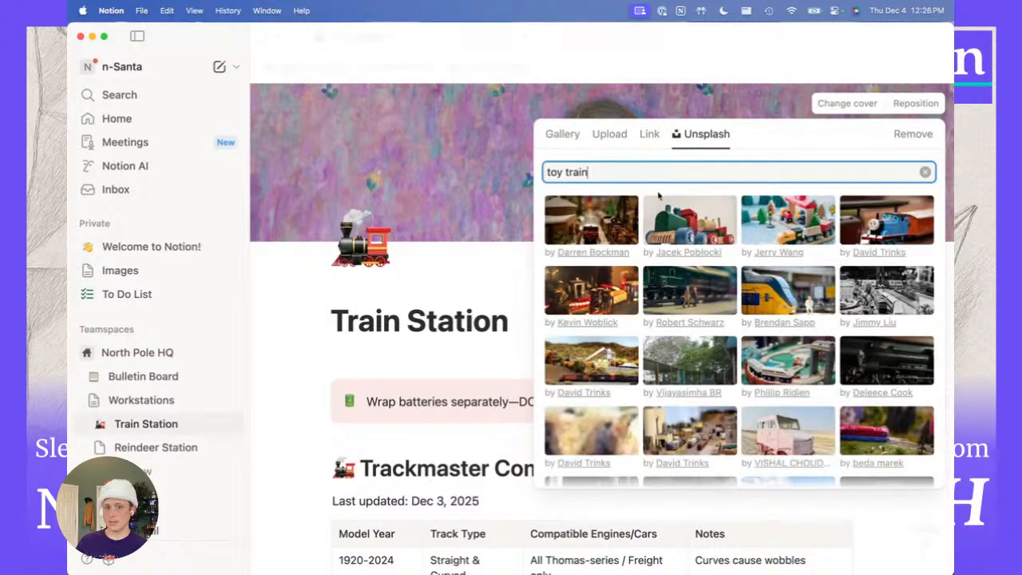
click(591, 219)
click(302, 312)
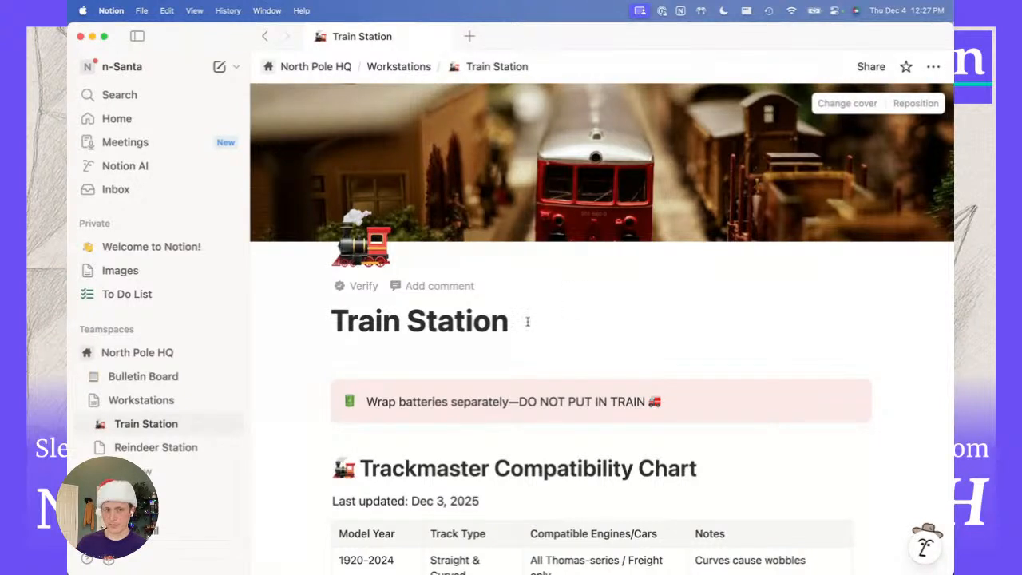
click(151, 375)
On Bulletin Board, bring up the Turn into block types for the Hot Cocoa Schedule heading.
scroll(406, 405, down, 4)
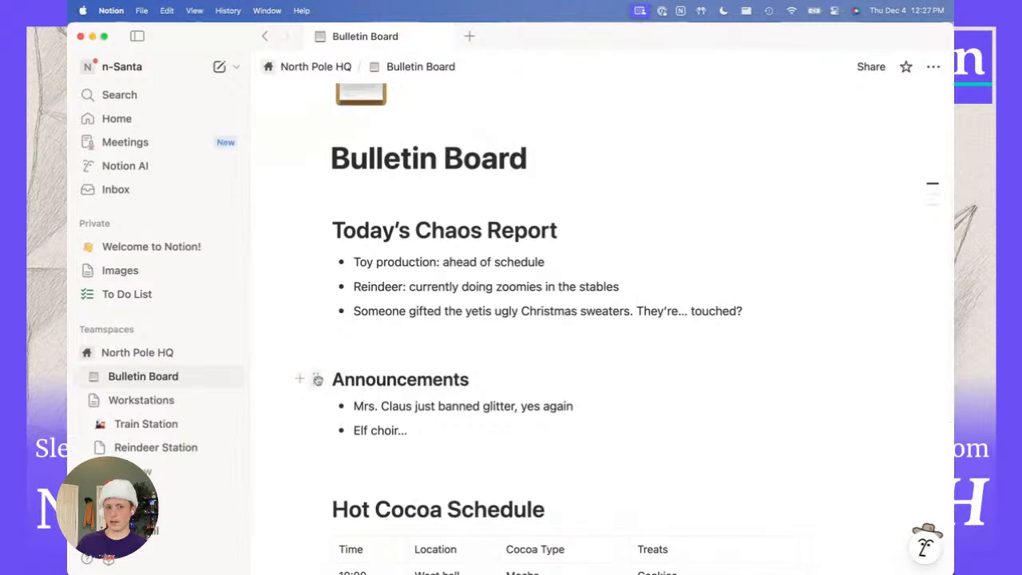
drag(313, 379, 884, 257)
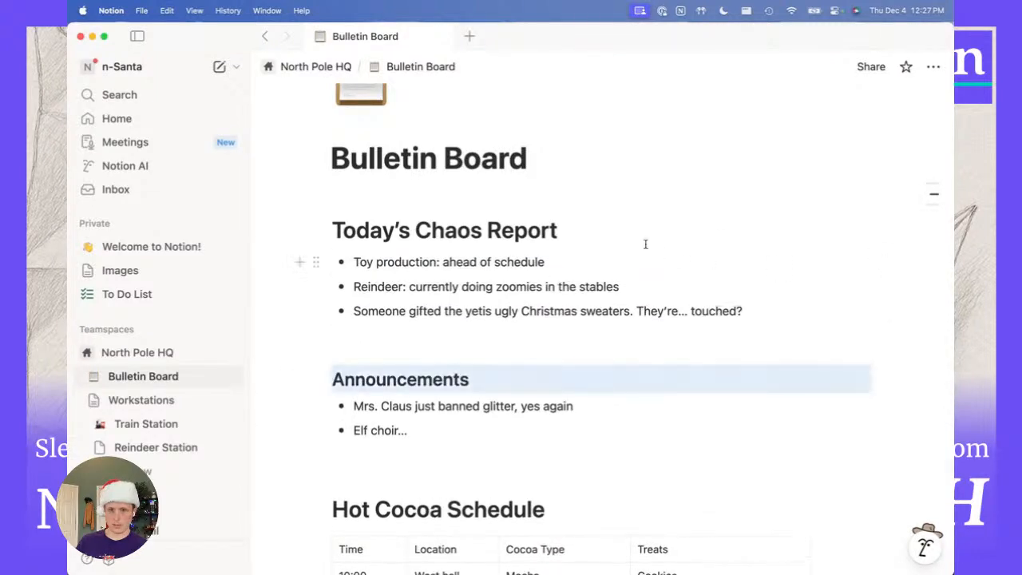
click(471, 195)
click(423, 336)
scroll(424, 340, down, 5)
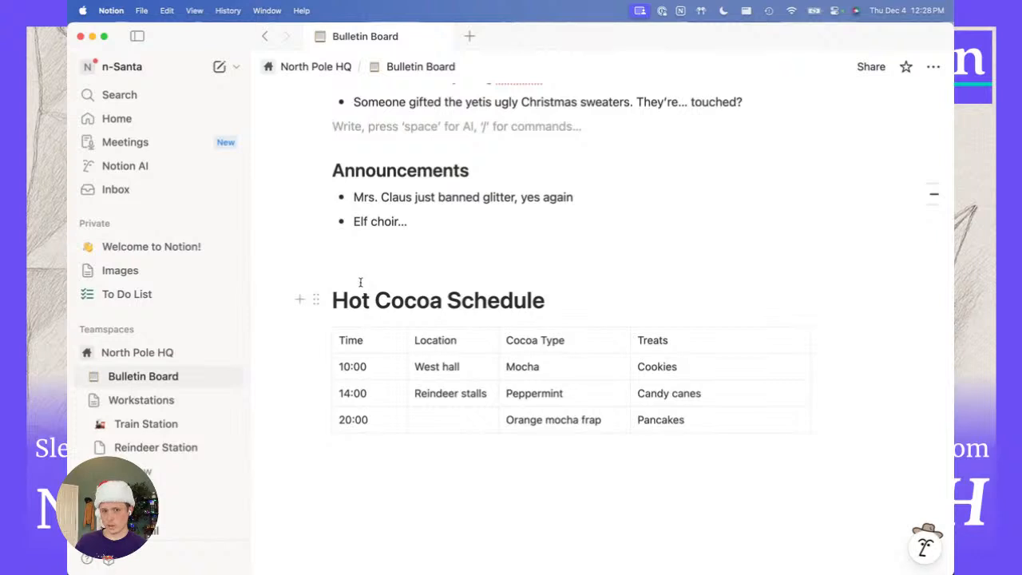
click(316, 300)
mouse_move(262, 221)
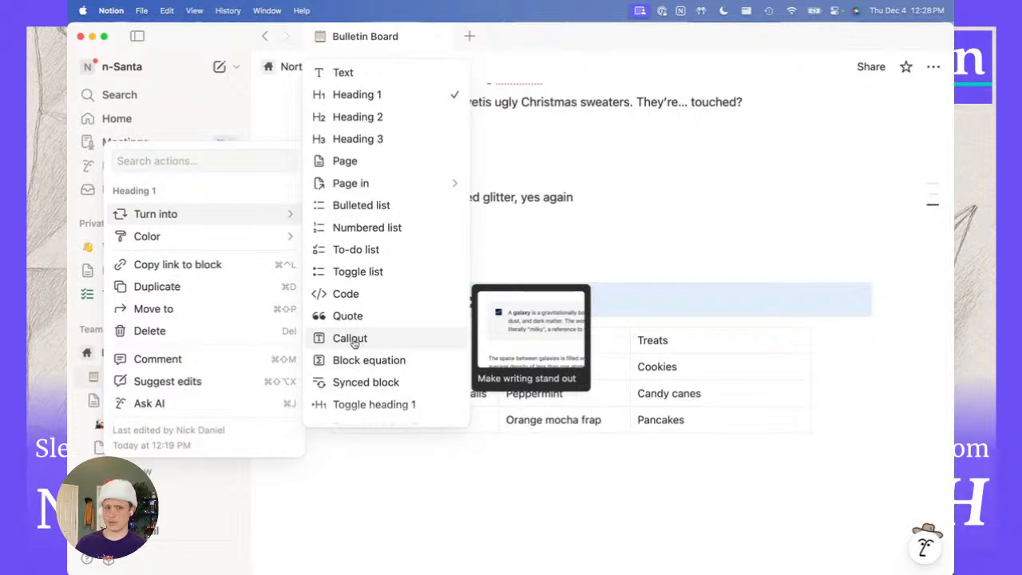
Wrap the Hot Cocoa Schedule heading and table in a synced block and copy it.
click(365, 382)
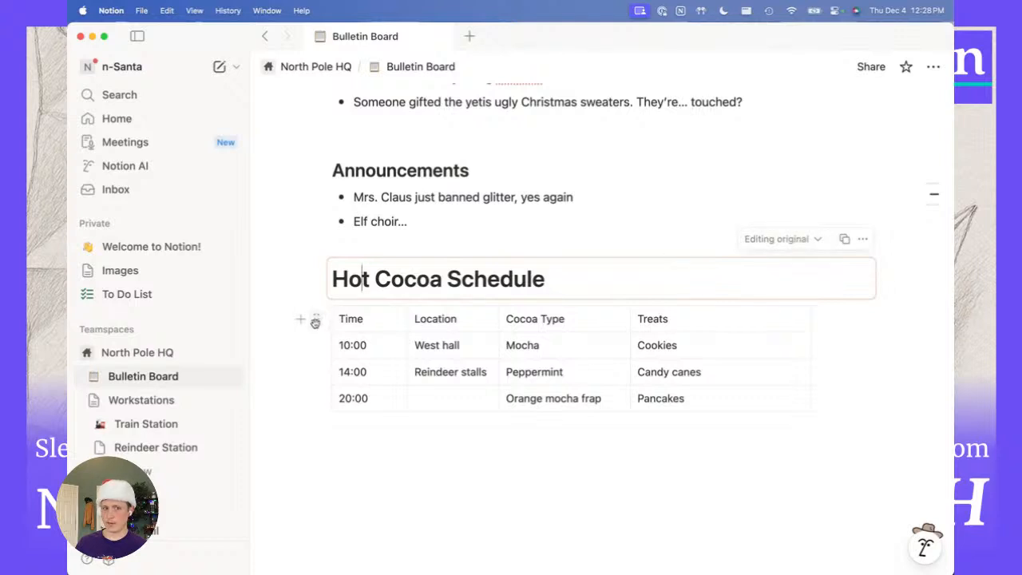
drag(315, 320, 351, 285)
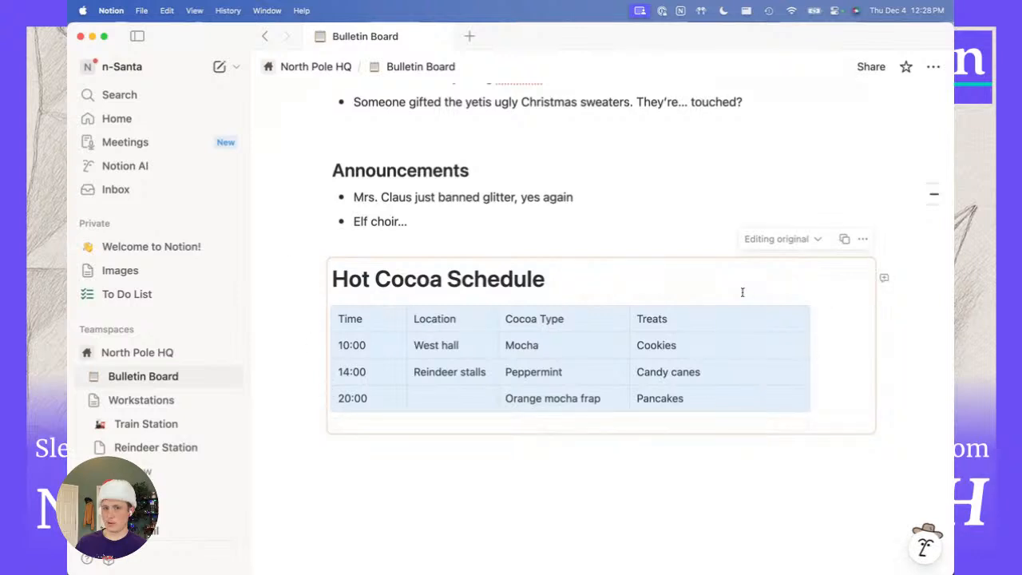
click(846, 241)
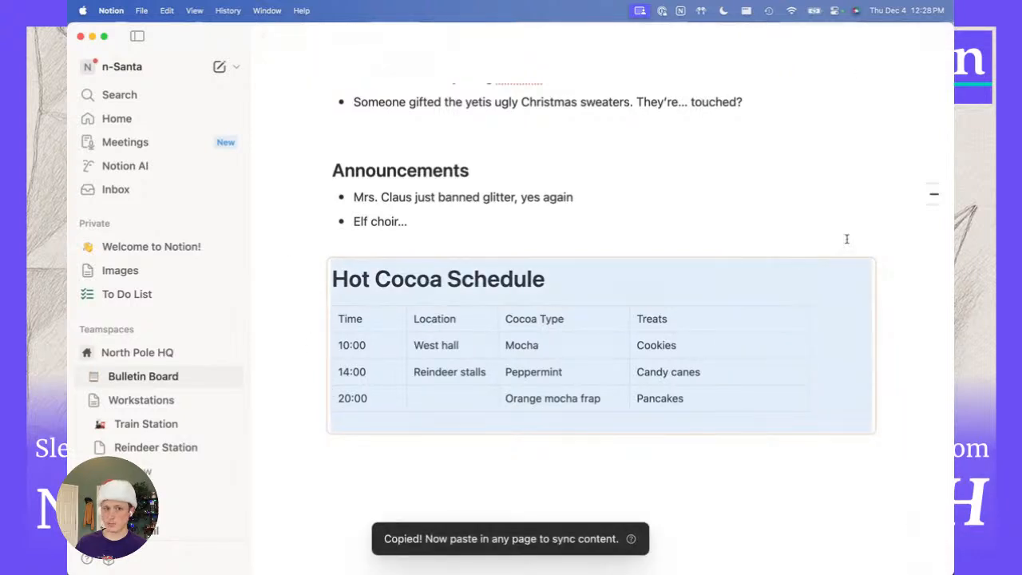
click(168, 424)
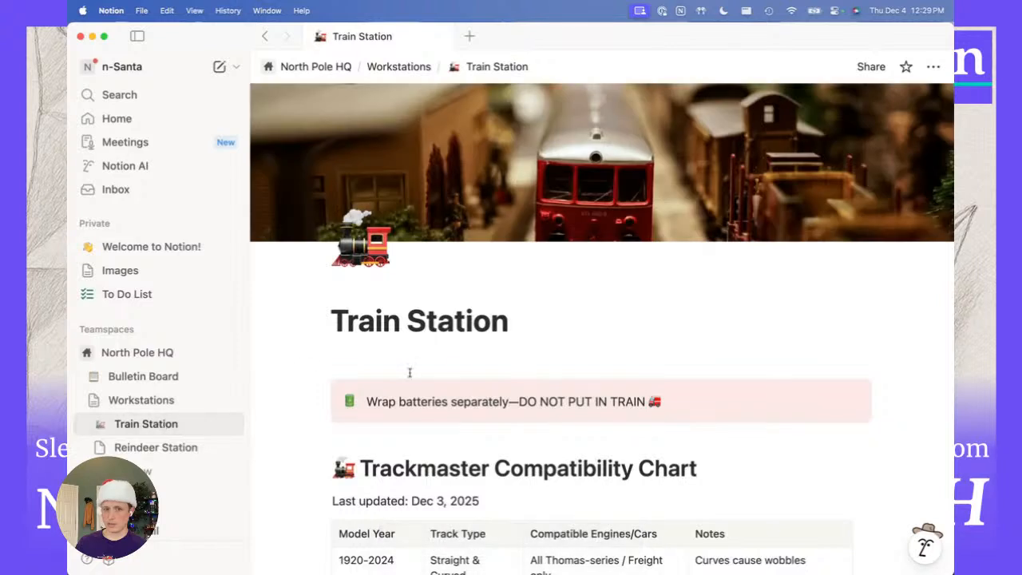
Paste the synced Hot Cocoa Schedule block onto new empty lines below the Train Station title.
click(458, 365)
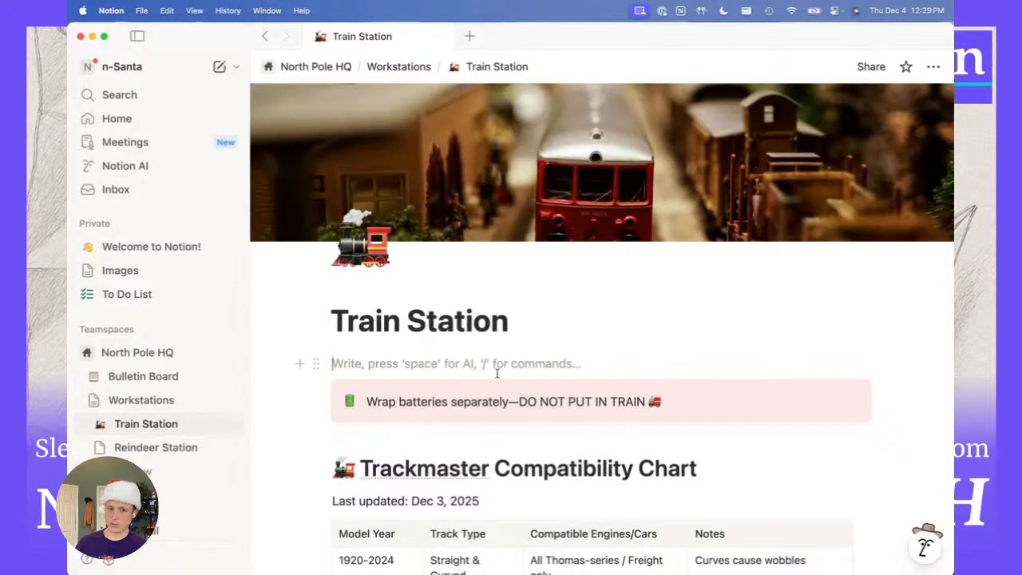
key(Return)
key(Up)
key(Return)
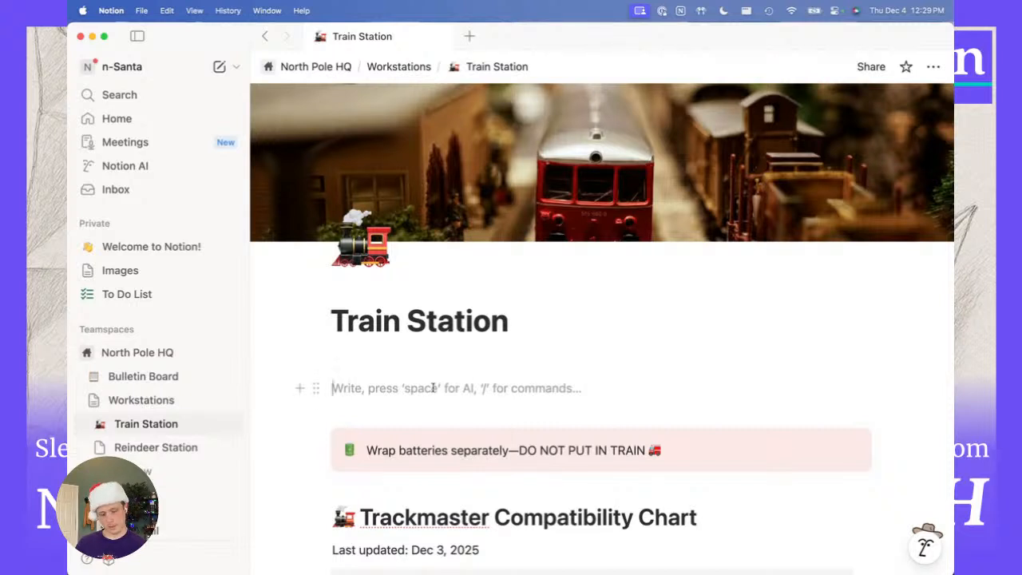
key(super+v)
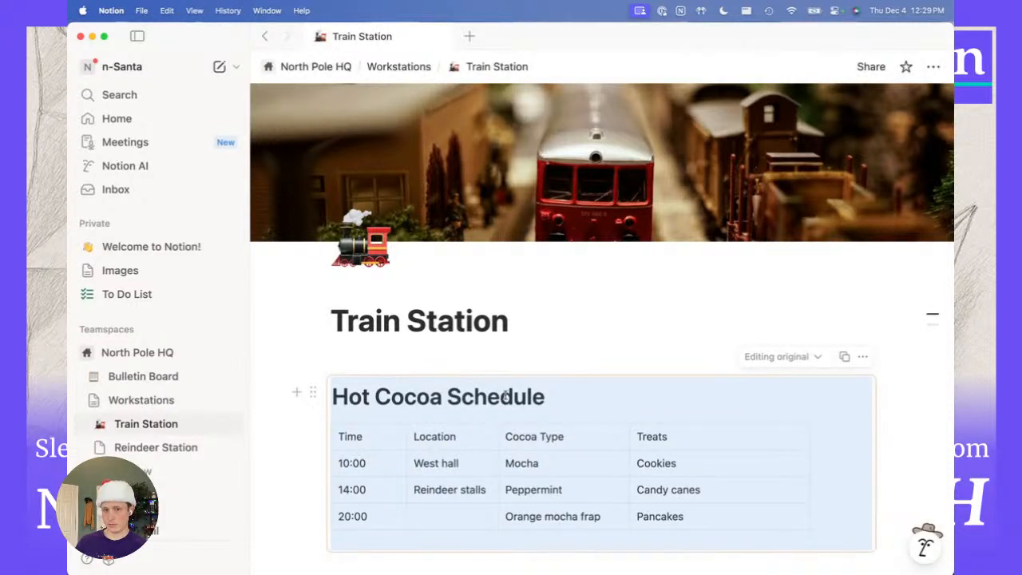
scroll(504, 394, down, 2)
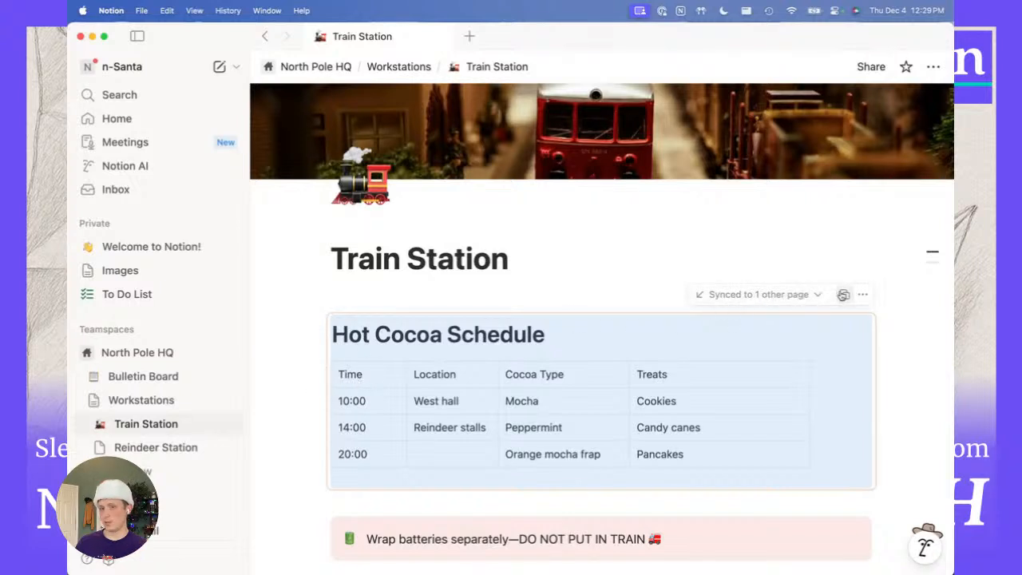
drag(550, 397, 543, 412)
In the synced table on Train Station, change the first Location cell to 'Toy bench'.
click(545, 401)
double_click(543, 400)
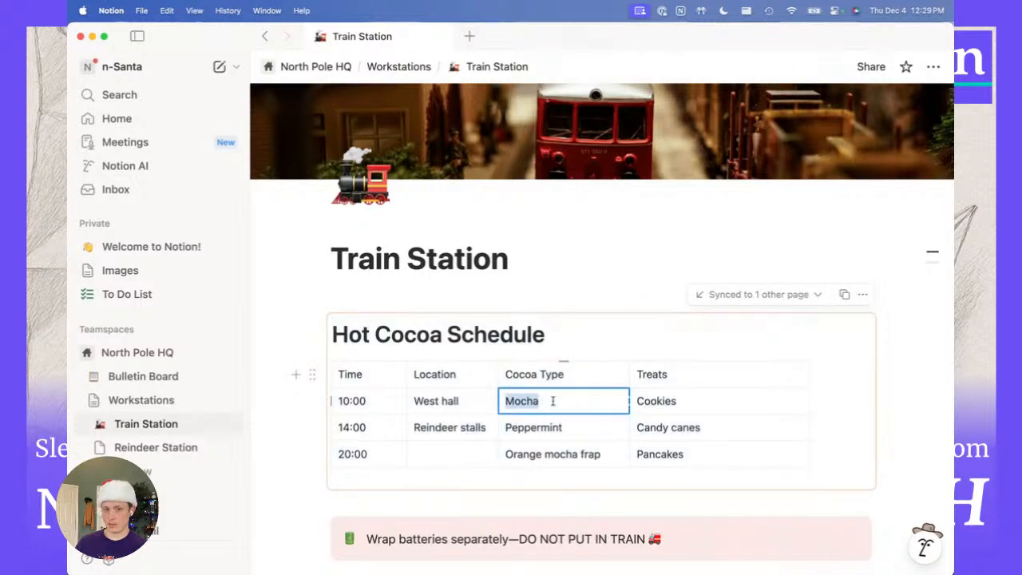
triple_click(451, 400)
text(Toy bench)
click(292, 474)
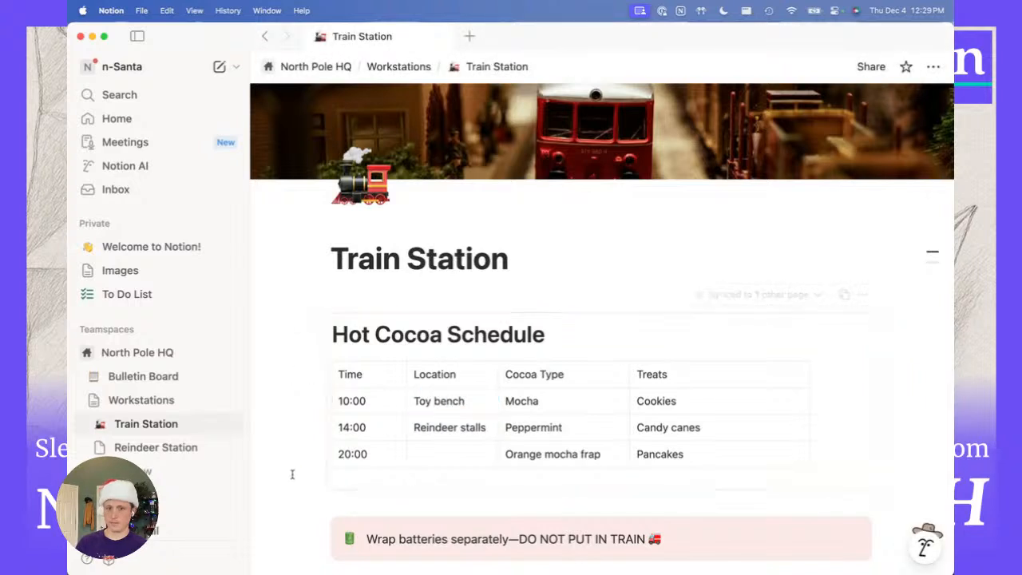
drag(292, 474, 404, 422)
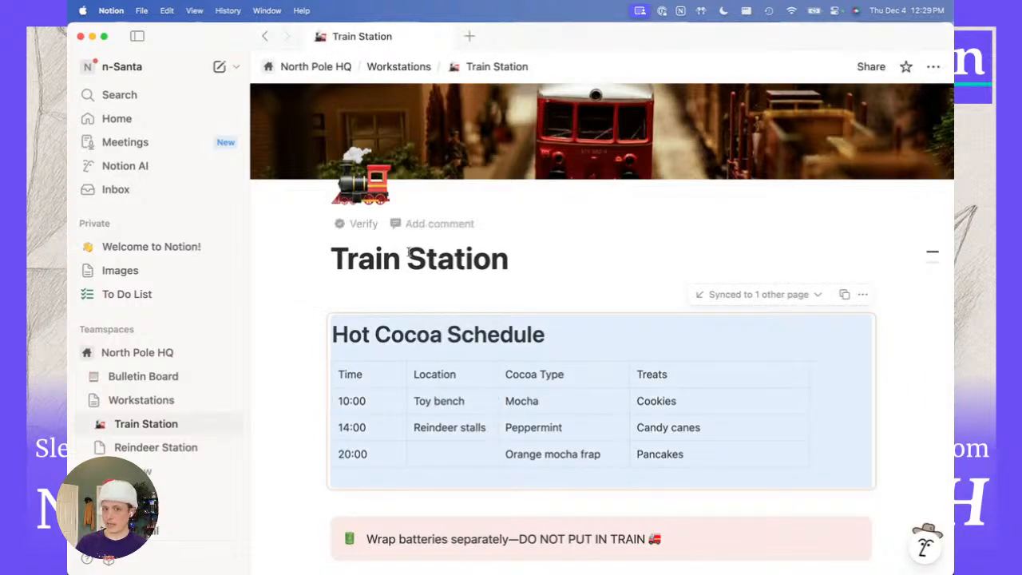
On Bulletin Board, set the 14:00 location to West hall and the 20:00 location to East hall.
click(145, 377)
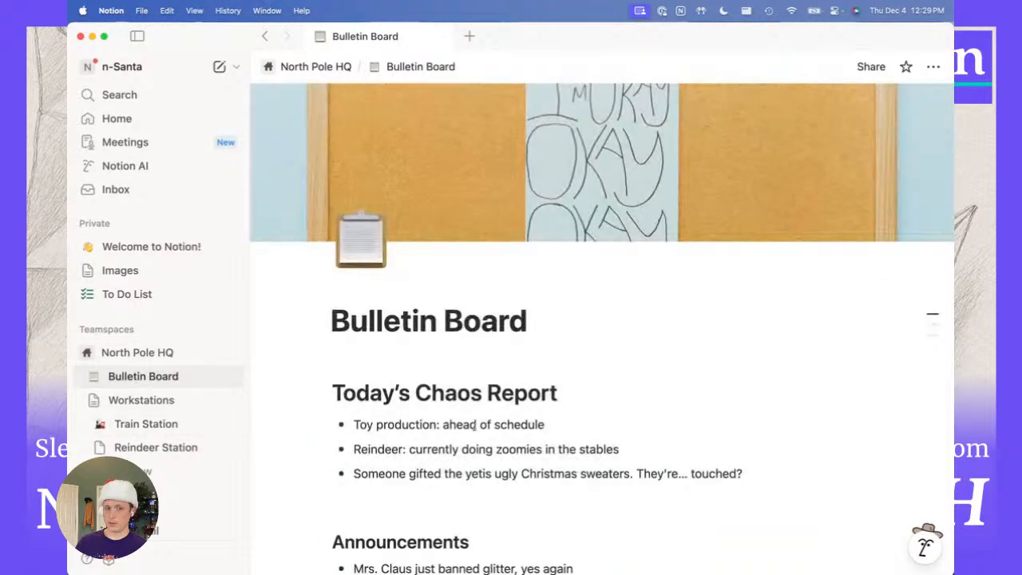
scroll(493, 423, down, 10)
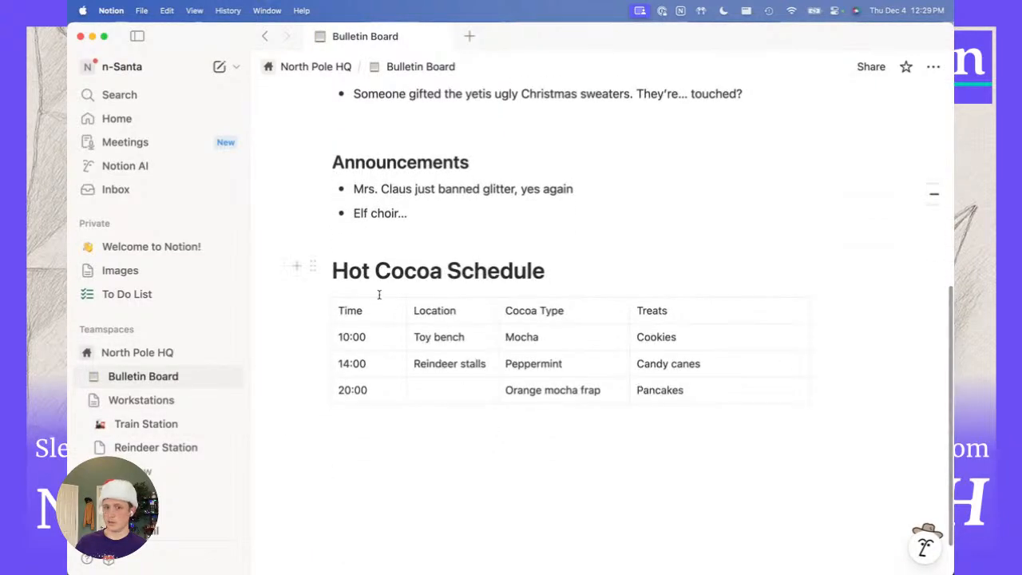
triple_click(450, 361)
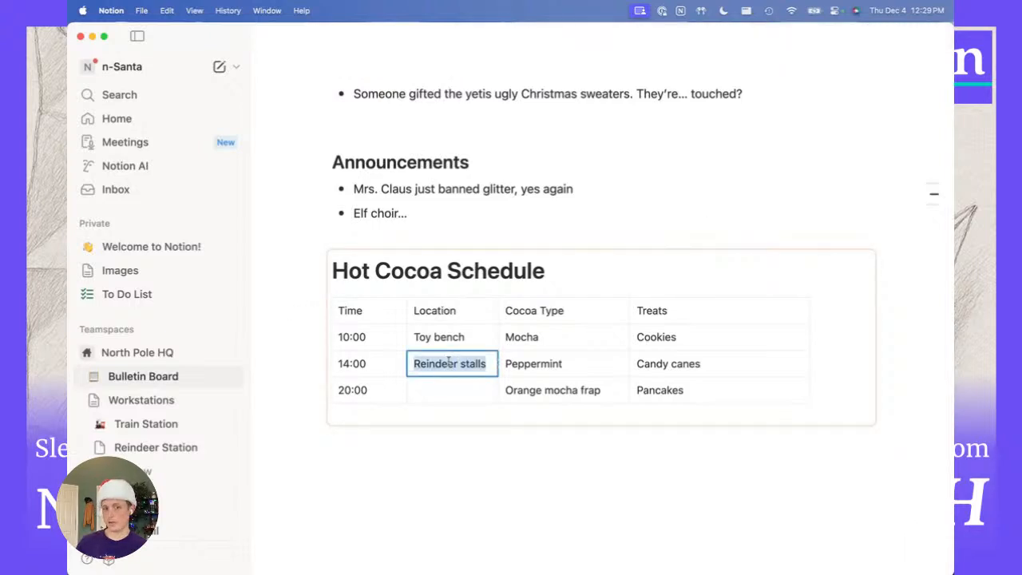
text(West hall)
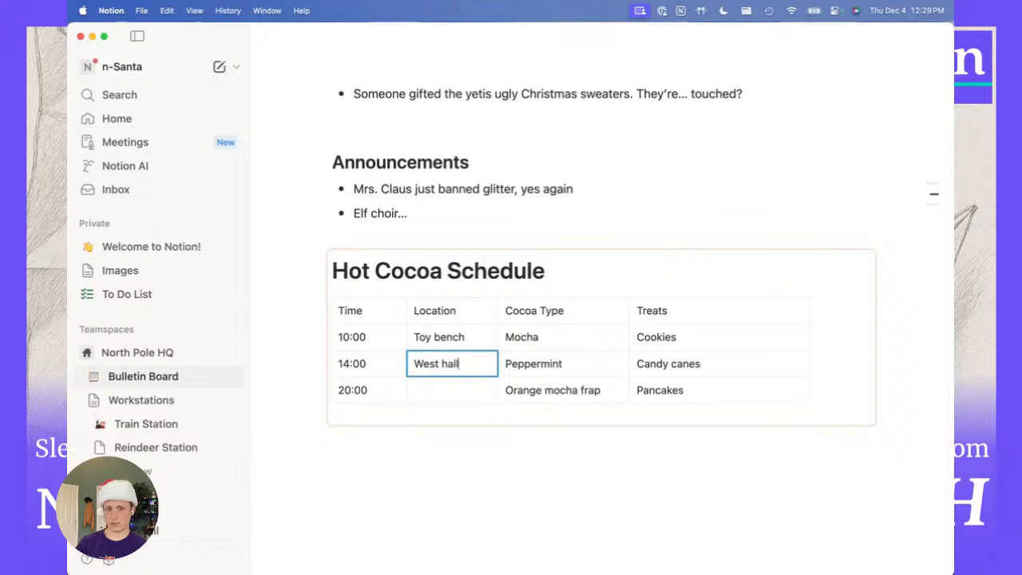
click(463, 386)
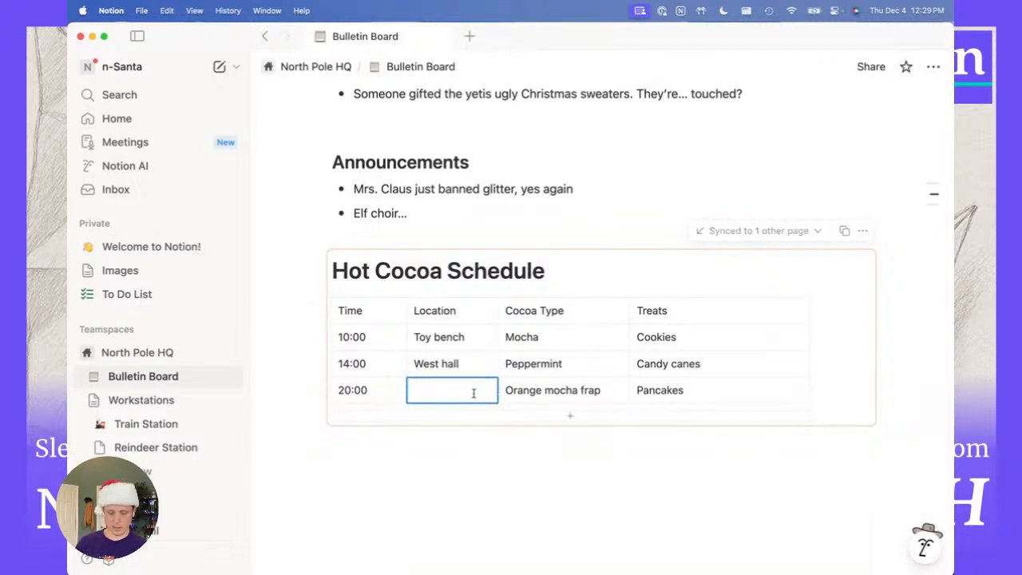
text(East hall)
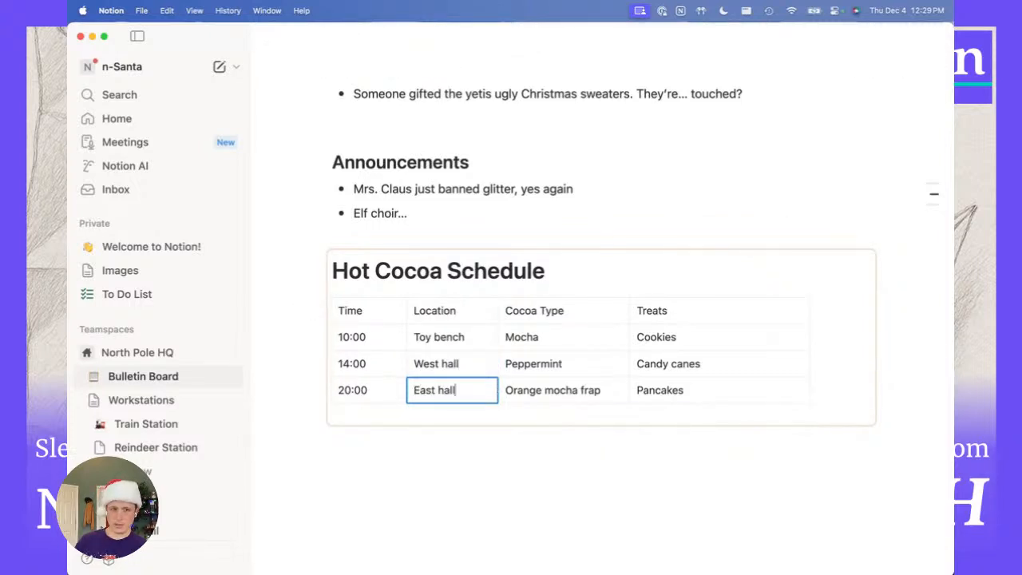
click(156, 423)
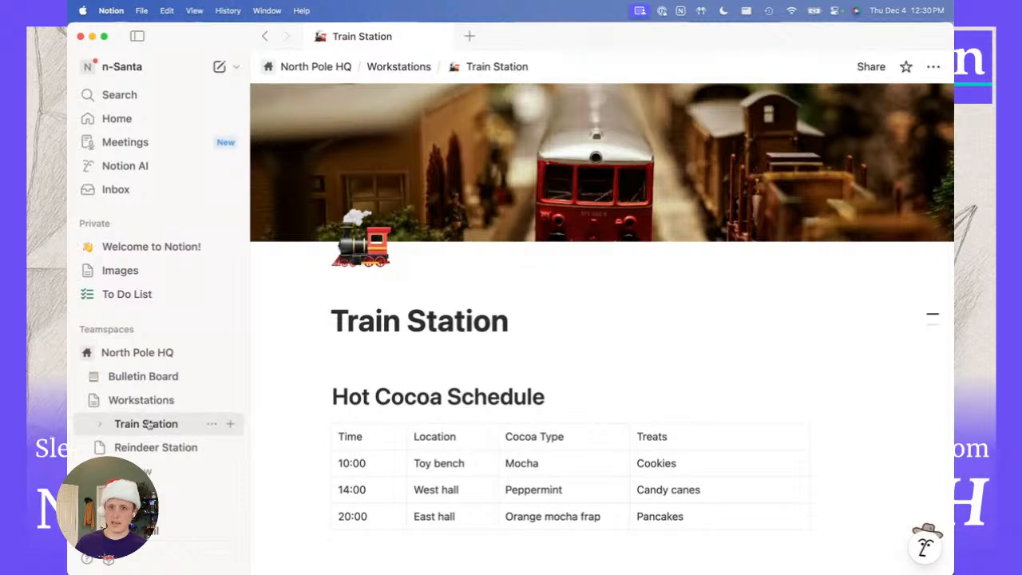
Star Train Station as a favorite and confirm its schedule matches Bulletin Board's.
click(905, 68)
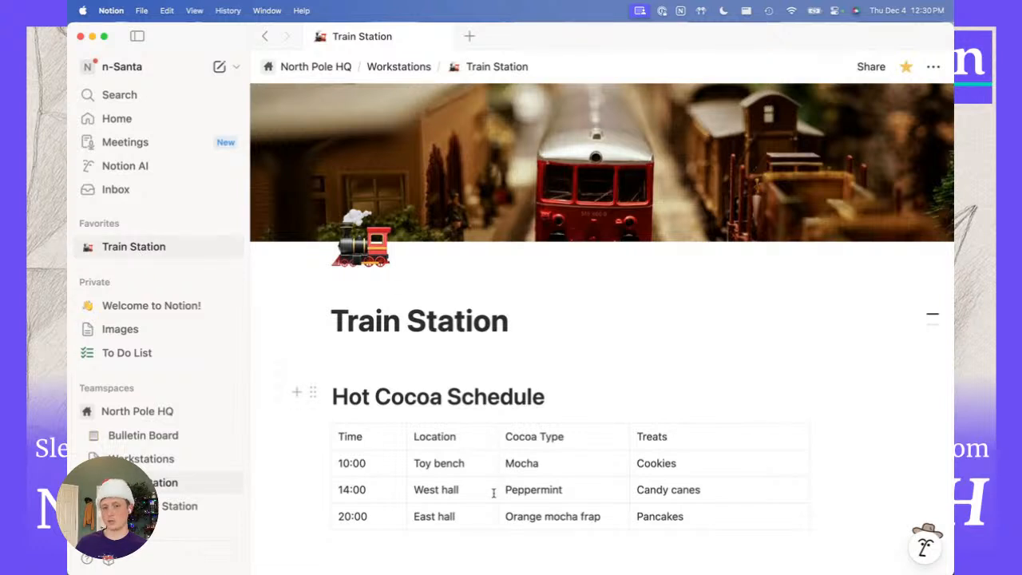
scroll(483, 486, down, 2)
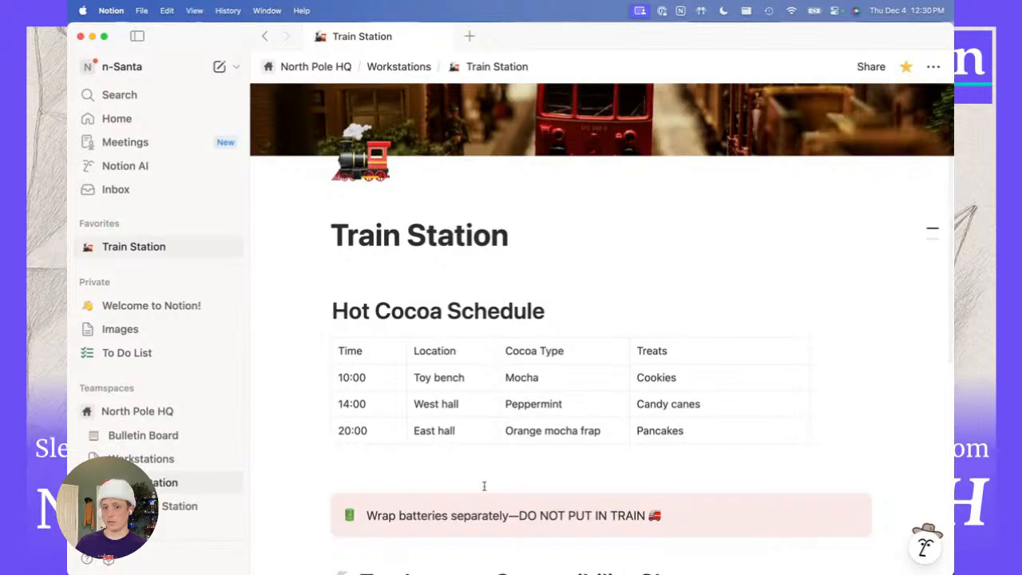
click(148, 435)
scroll(535, 468, down, 5)
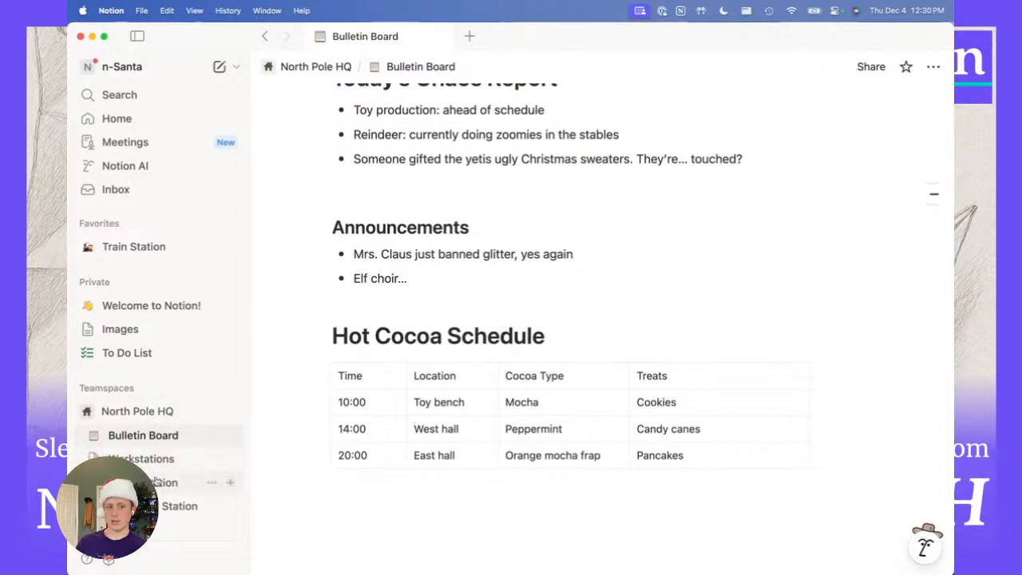
click(136, 247)
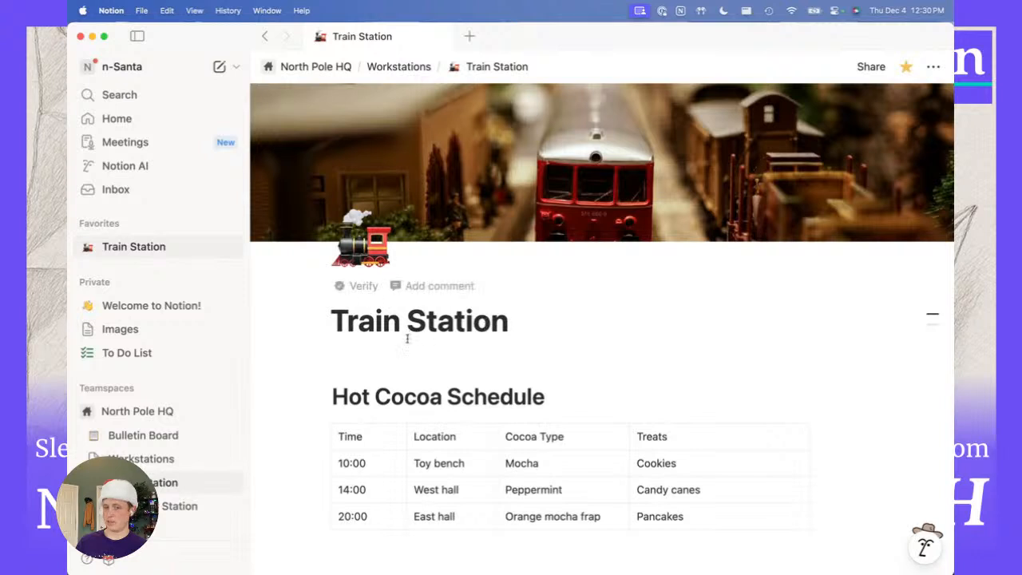
scroll(465, 390, down, 3)
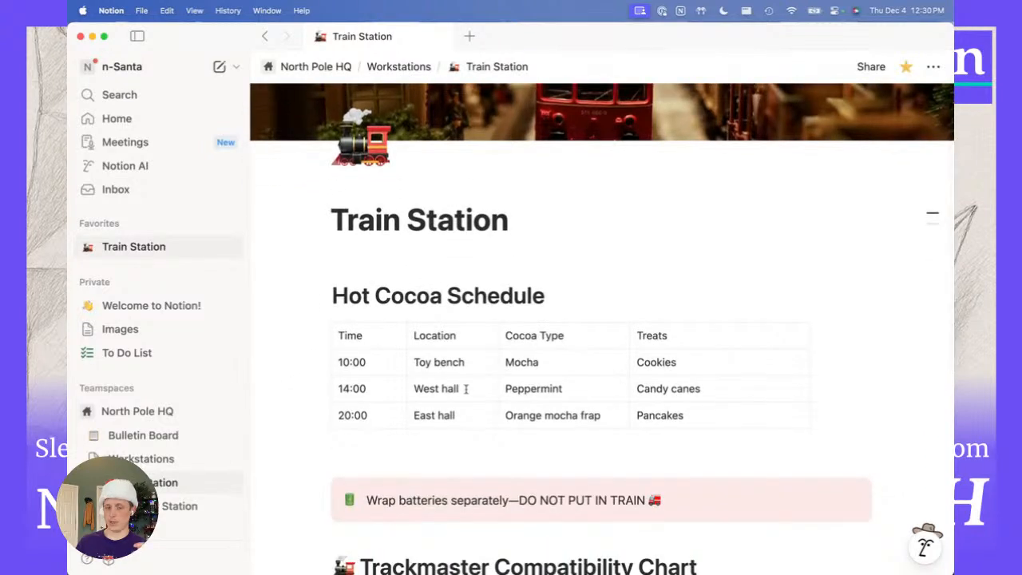
scroll(466, 390, down, 1)
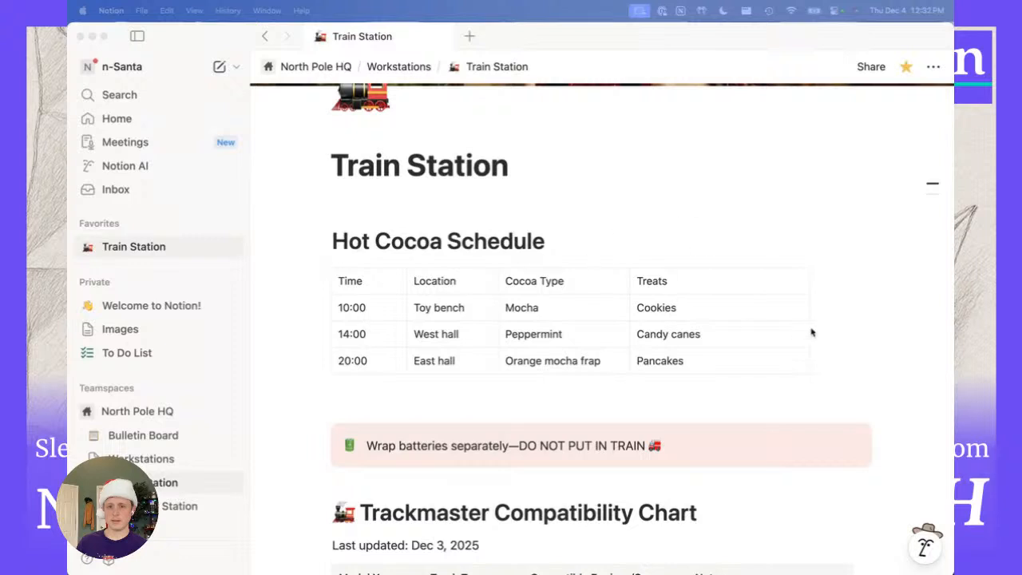
scroll(843, 332, down, 1)
scroll(842, 332, up, 2)
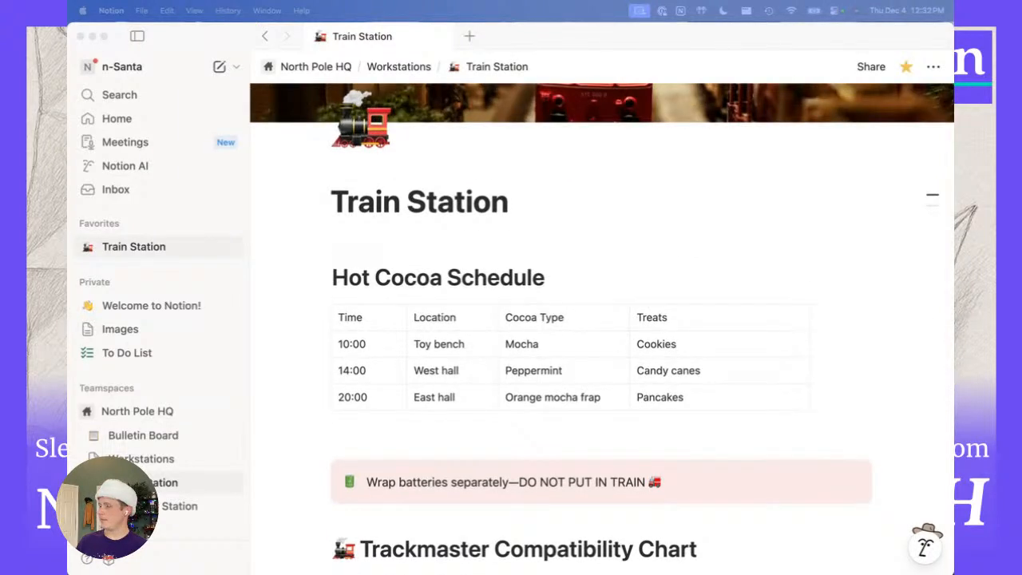